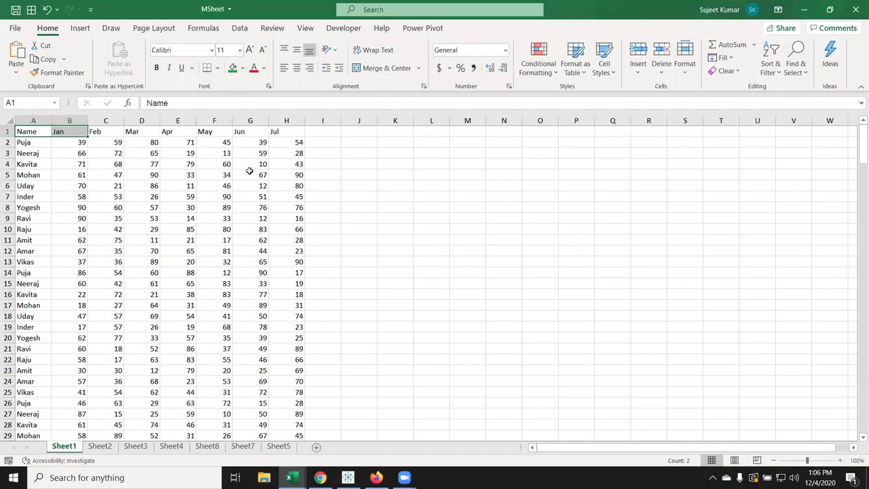
Step: Enter a lookup name in cell K3
{"action": "left_click", "coordinate": [250, 171]}
{"action": "left_click", "coordinate": [380, 149]}
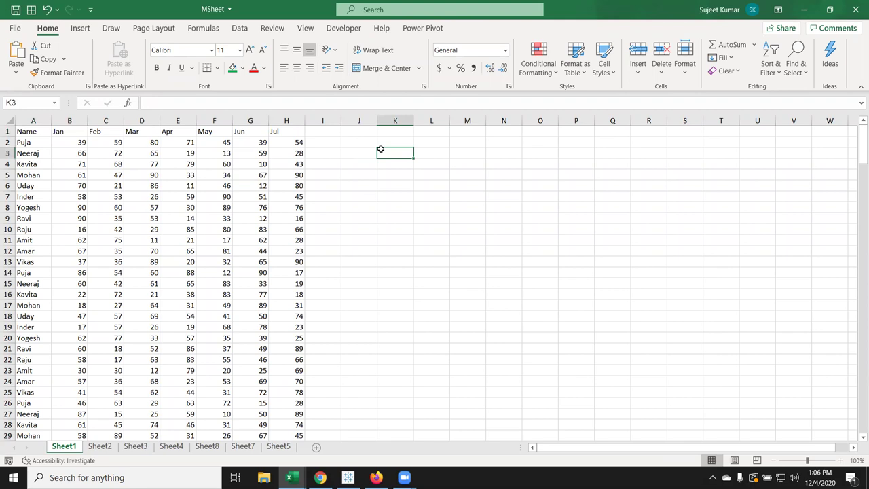
{"action": "type", "text": "Puja"}
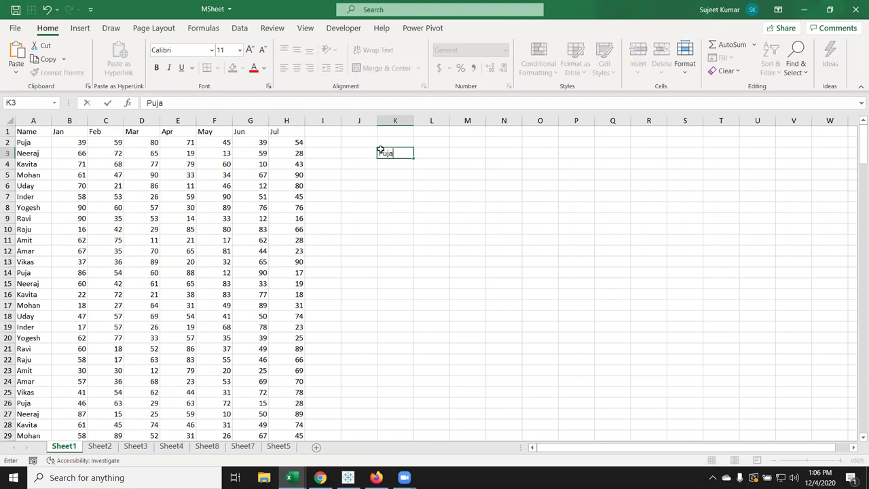
{"action": "key", "text": "Tab"}
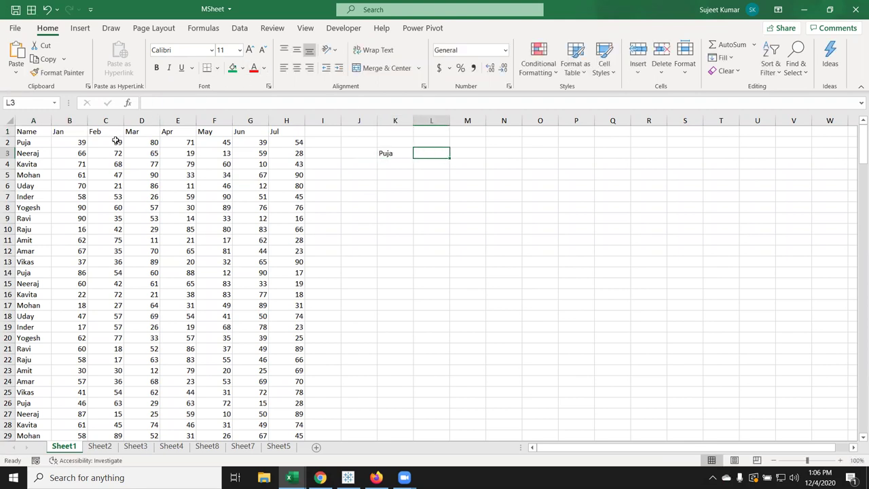
Step: Rename B1 to City, enter Pune in B2 and fill the cities down column B
{"action": "left_click", "coordinate": [57, 129]}
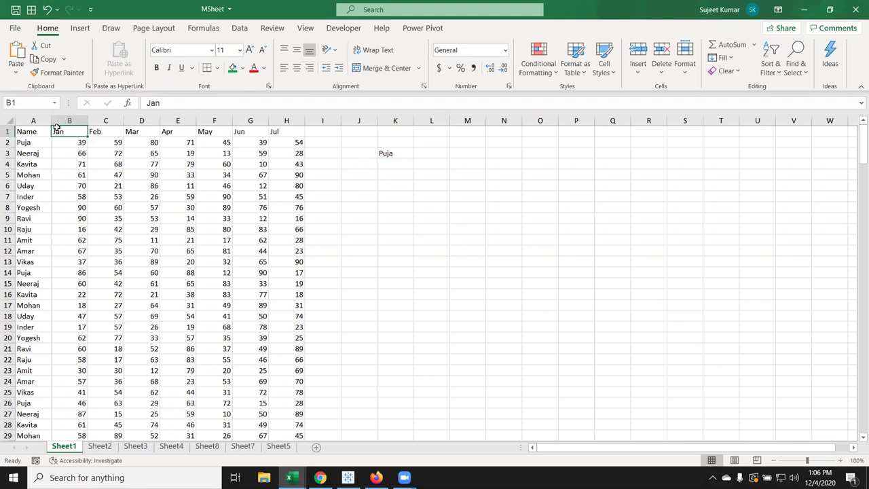
{"action": "type", "text": "City"}
{"action": "key", "text": "Return"}
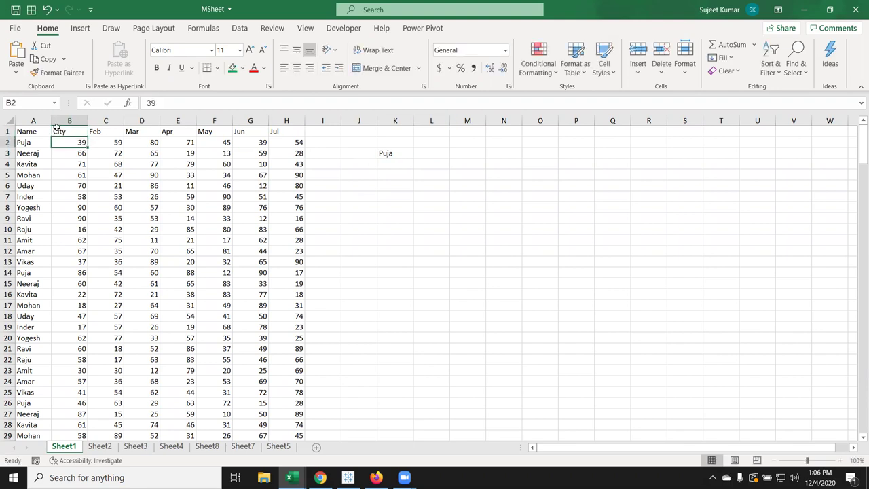
{"action": "type", "text": "Puj"}
{"action": "key", "text": "BackSpace"}
{"action": "type", "text": "ne"}
{"action": "left_click", "coordinate": [78, 163]}
{"action": "left_click", "coordinate": [85, 141]}
{"action": "double_click", "coordinate": [87, 146]}
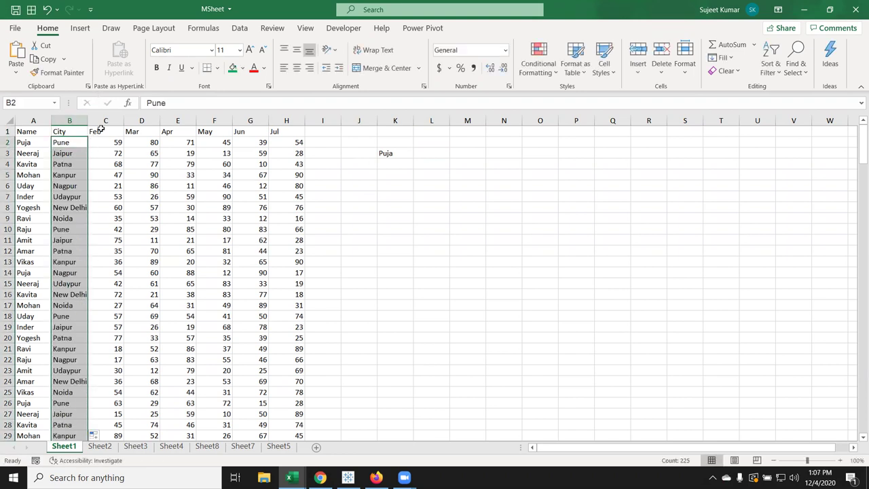
Step: Rename C1 to Qty and D1 to MRP, and clear the Apr–Jul data in E:H
{"action": "left_click", "coordinate": [99, 130]}
{"action": "type", "text": "Qty"}
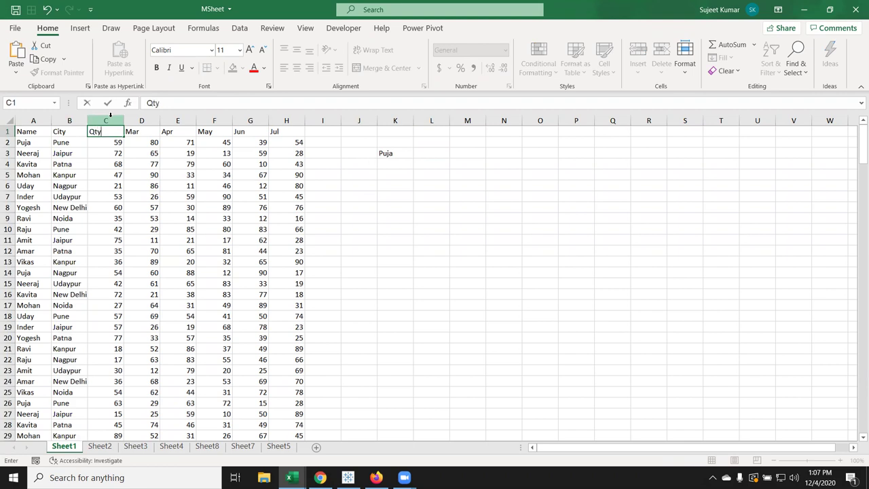
{"action": "key", "text": "Tab"}
{"action": "type", "text": "MRP"}
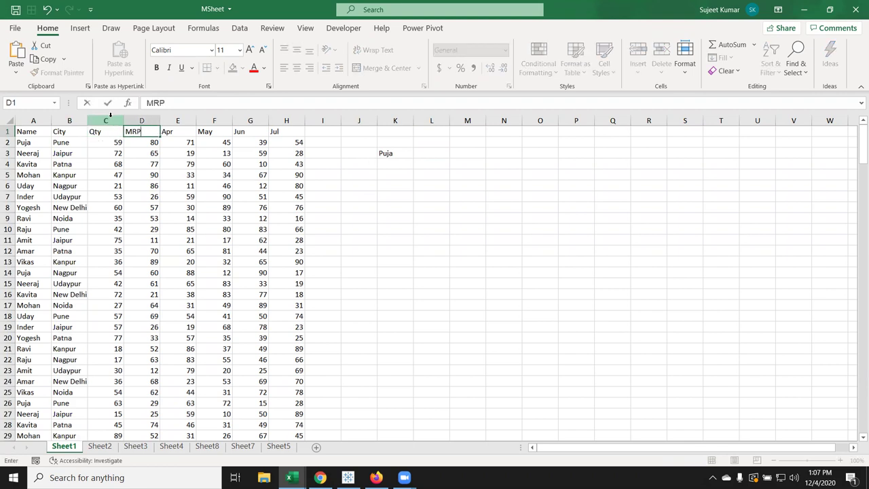
{"action": "key", "text": "Tab"}
{"action": "key", "text": "shift+Right"}
{"action": "key", "text": "shift+Right"}
{"action": "key", "text": "shift+Right"}
{"action": "key", "text": "ctrl+shift+Down"}
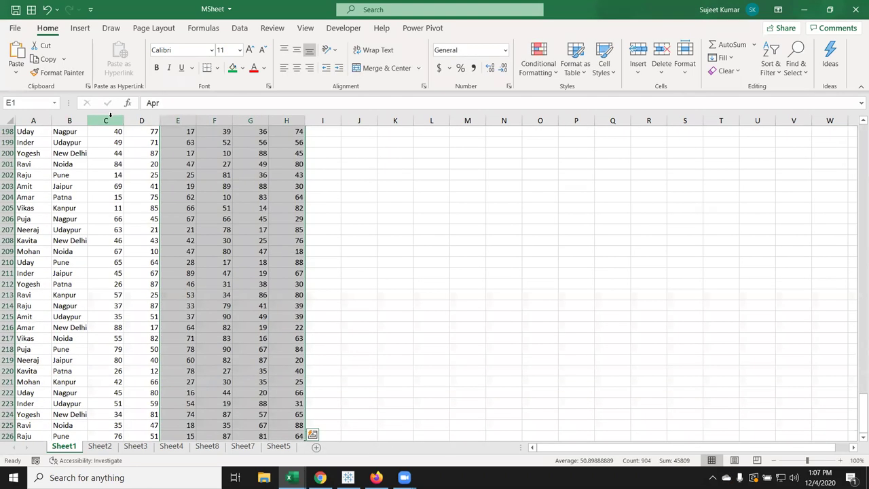
{"action": "key", "text": "Delete"}
{"action": "key", "text": "ctrl+Up"}
Step: Add a Total header in E1 with =C2*D2 filled down the column
{"action": "type", "text": "Total"}
{"action": "key", "text": "Return"}
{"action": "type", "text": "="}
{"action": "key", "text": "Left"}
{"action": "key", "text": "Left"}
{"action": "type", "text": "*"}
{"action": "key", "text": "Left"}
{"action": "key", "text": "Return"}
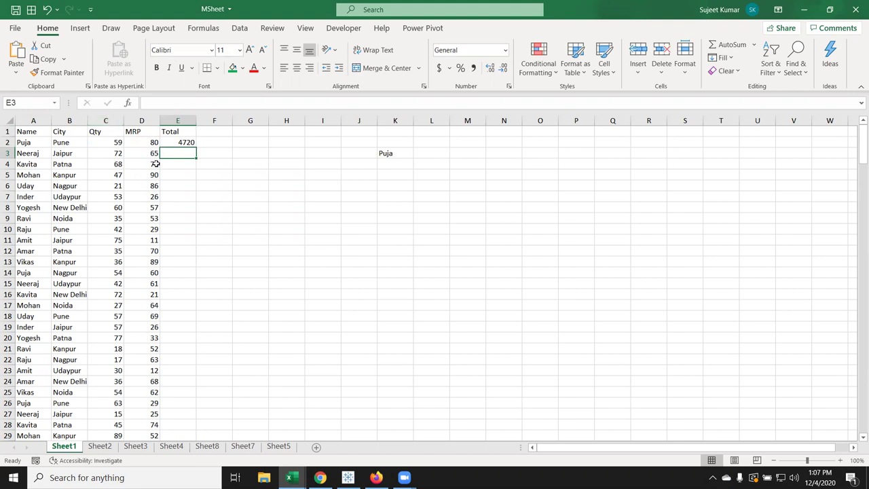
{"action": "left_click", "coordinate": [178, 142]}
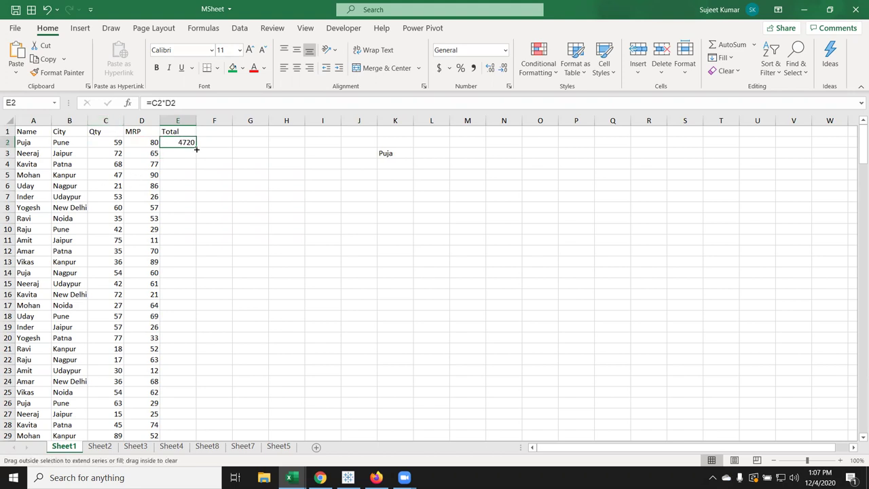
{"action": "double_click", "coordinate": [195, 147]}
{"action": "left_click", "coordinate": [388, 153]}
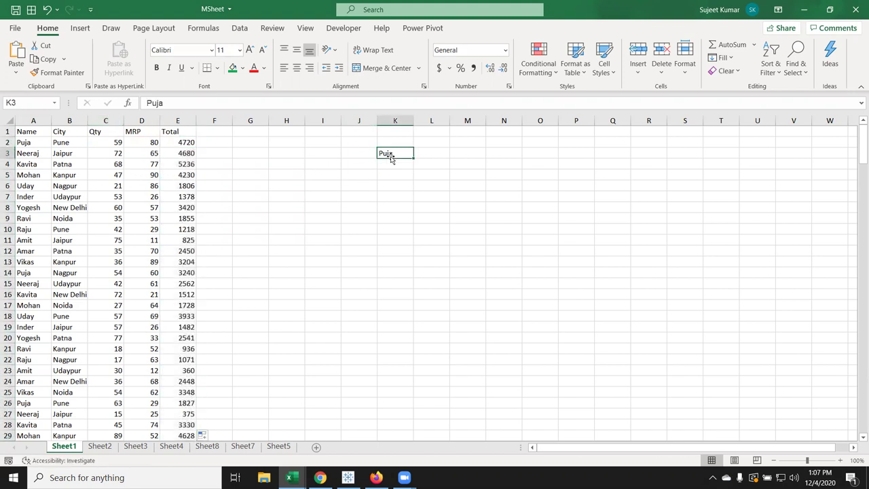
Step: Start a SUMIF formula in L3, switching from the suggested SUMIFS
{"action": "left_click", "coordinate": [431, 151]}
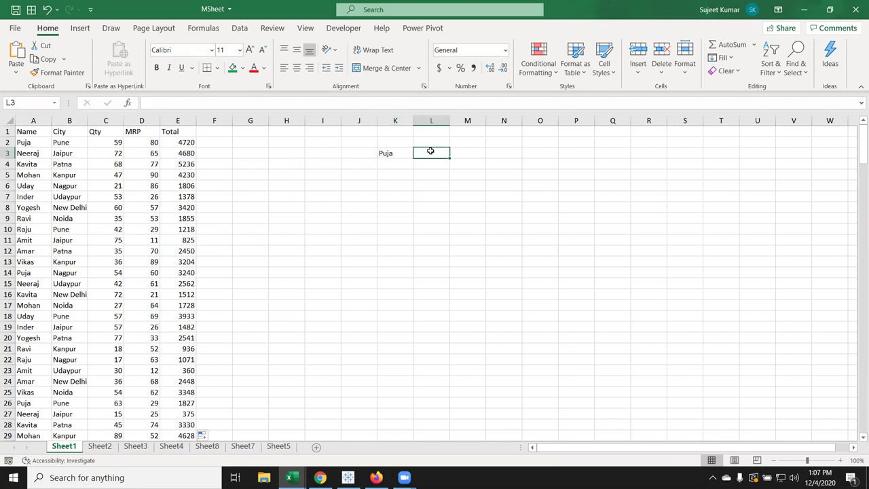
{"action": "type", "text": "=sum"}
{"action": "key", "text": "Down"}
{"action": "key", "text": "Down"}
{"action": "key", "text": "Tab"}
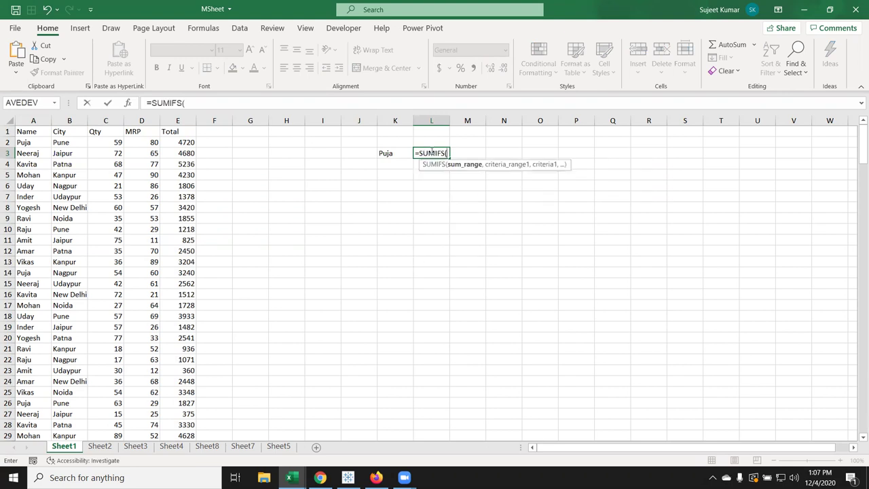
{"action": "key", "text": "Left"}
{"action": "key", "text": "Left"}
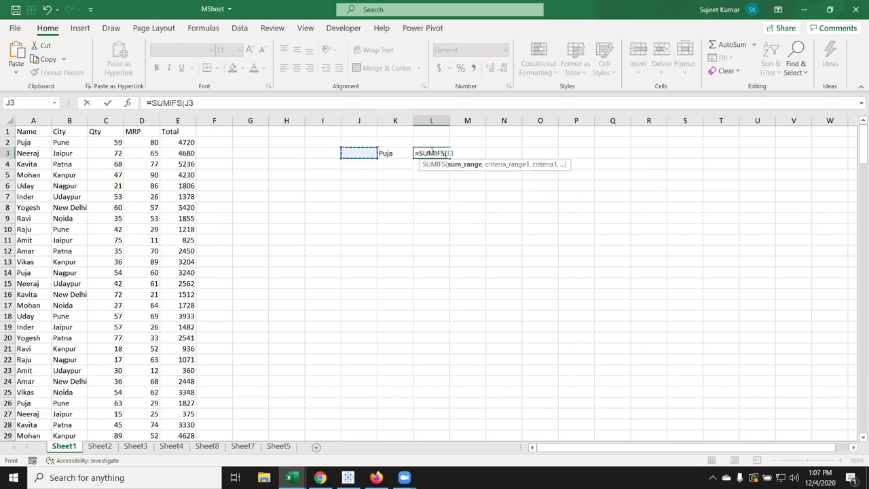
{"action": "key", "text": "BackSpace"}
{"action": "key", "text": "BackSpace"}
{"action": "key", "text": "BackSpace"}
{"action": "key", "text": "Tab"}
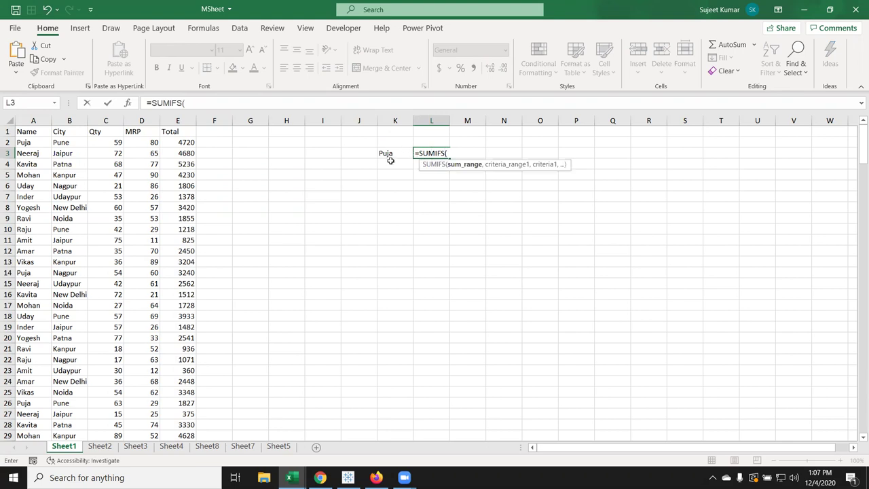
{"action": "key", "text": "BackSpace"}
{"action": "key", "text": "BackSpace"}
{"action": "key", "text": "Tab"}
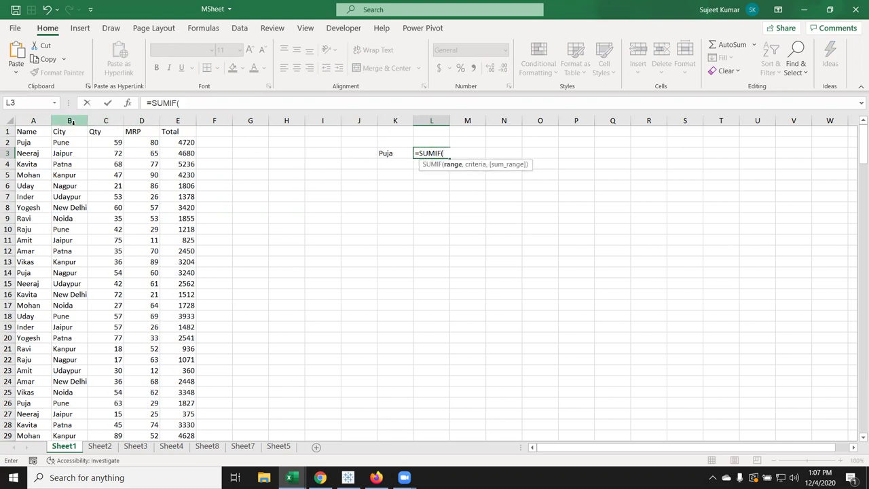
Step: Complete =SUMIF(A:A,K3,E:E) in L3, totalling 53735 for the K3 name
{"action": "left_click", "coordinate": [33, 121]}
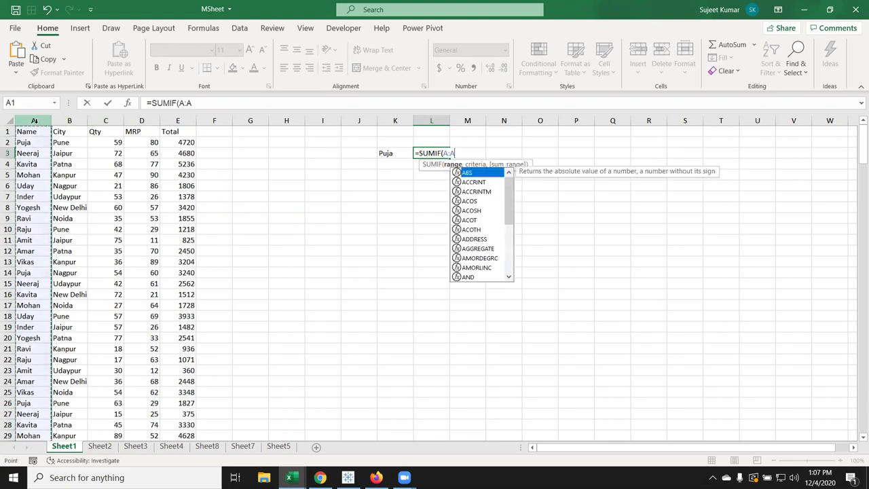
{"action": "type", "text": ","}
{"action": "left_click", "coordinate": [387, 152]}
{"action": "type", "text": ","}
{"action": "left_click", "coordinate": [171, 121]}
{"action": "key", "text": "Return"}
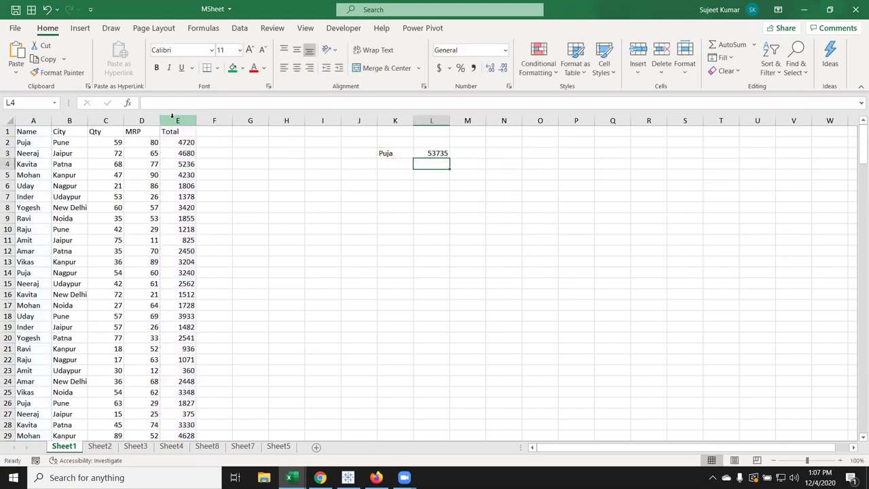
{"action": "left_click", "coordinate": [386, 153]}
Step: Copy the A1:E1 headers into I5 to start a criteria table
{"action": "left_click_drag", "start_coordinate": [19, 133], "coordinate": [178, 126]}
{"action": "key", "text": "ctrl+c"}
{"action": "left_click_drag", "start_coordinate": [341, 165], "coordinate": [339, 178]}
{"action": "left_click", "coordinate": [336, 175]}
{"action": "key", "text": "ctrl+v"}
{"action": "key", "text": "Escape"}
Step: Fill the first criteria row with a name and Qty >50, and delete the Total header in M5
{"action": "left_click", "coordinate": [322, 186]}
{"action": "type", "text": "Puja"}
{"action": "key", "text": "Return"}
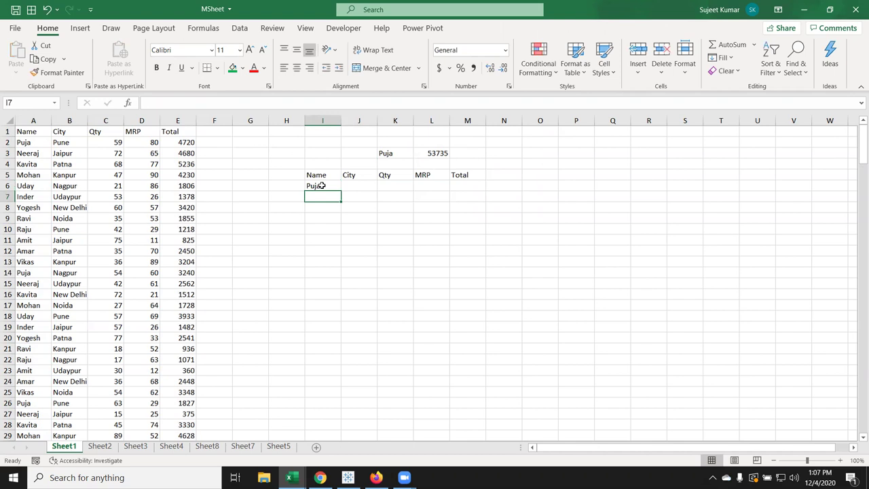
{"action": "key", "text": "Up"}
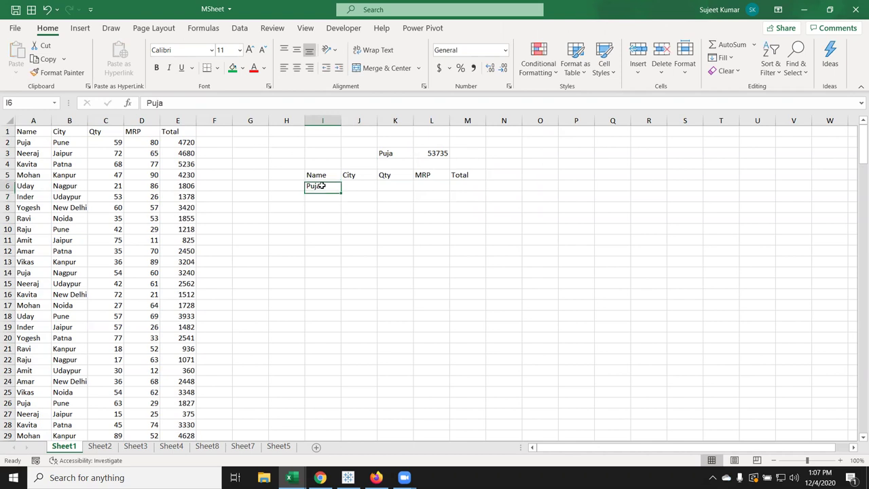
{"action": "key", "text": "Right"}
{"action": "key", "text": "Right"}
{"action": "type", "text": ">50"}
{"action": "key", "text": "Return"}
{"action": "key", "text": "Right"}
{"action": "key", "text": "Right"}
{"action": "key", "text": "Up"}
{"action": "key", "text": "Up"}
{"action": "key", "text": "Delete"}
{"action": "key", "text": "Down"}
{"action": "key", "text": "Down"}
{"action": "key", "text": "Left"}
{"action": "key", "text": "Left"}
{"action": "key", "text": "Left"}
{"action": "key", "text": "Left"}
Step: Add a second criteria row in I7 with a name and city Pune
{"action": "type", "text": "Am"}
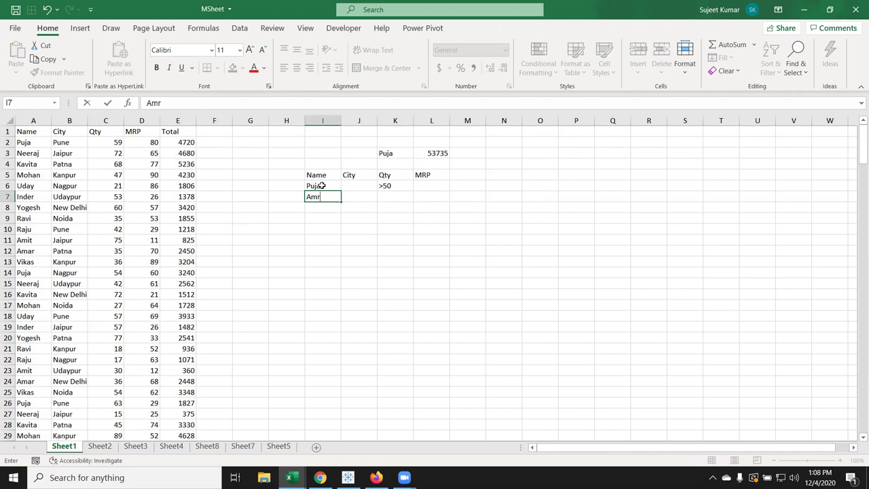
{"action": "key", "text": "Right"}
{"action": "key", "text": "Left"}
{"action": "key", "text": "Left"}
{"action": "key", "text": "Right"}
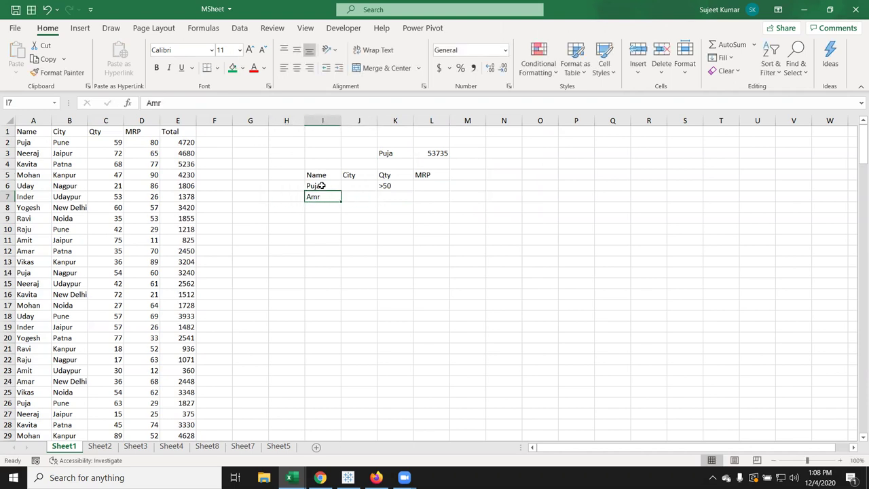
{"action": "type", "text": "Amar"}
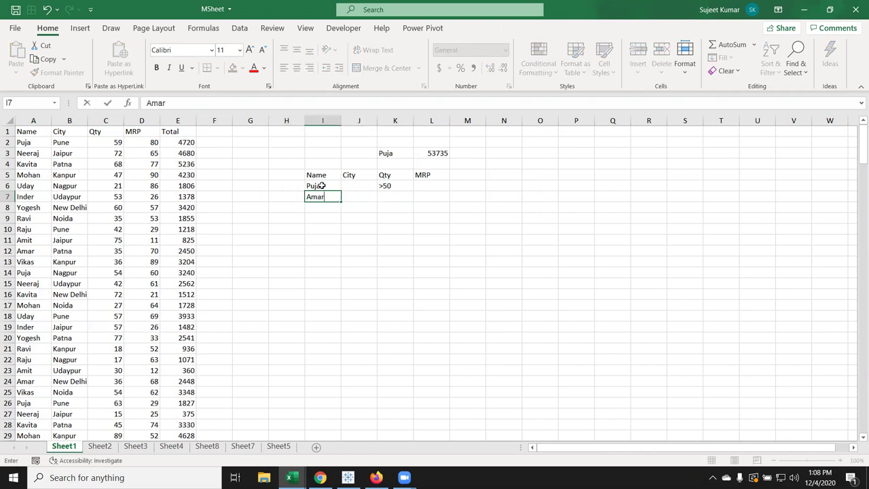
{"action": "key", "text": "Right"}
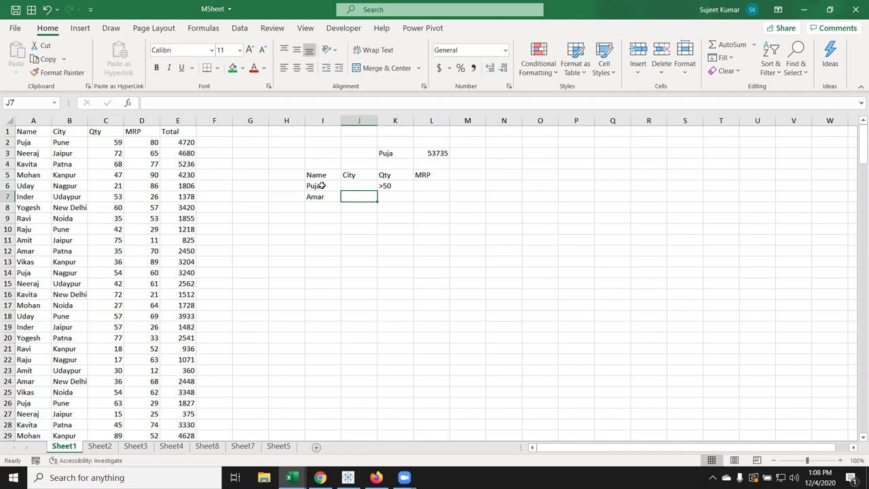
{"action": "type", "text": "Pune"}
{"action": "key", "text": "Right"}
{"action": "key", "text": "Down"}
{"action": "key", "text": "Left"}
{"action": "key", "text": "Left"}
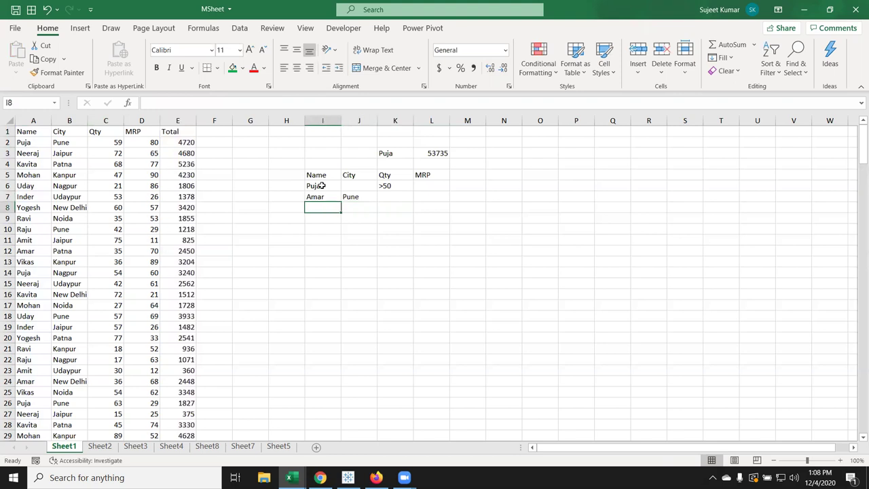
Step: Add a third criteria row in I8 with a name and MRP <60
{"action": "type", "text": "Uday"}
{"action": "key", "text": "Right"}
{"action": "key", "text": "Right"}
{"action": "key", "text": "Right"}
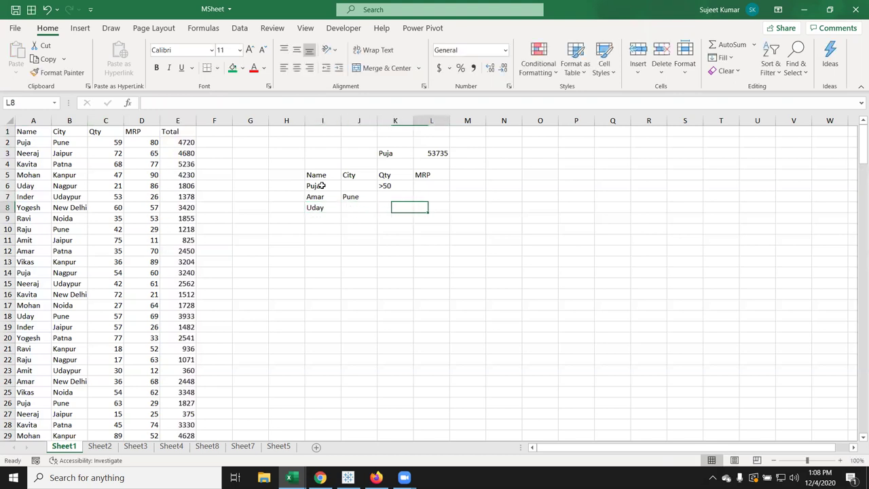
{"action": "type", "text": "<60"}
{"action": "key", "text": "Return"}
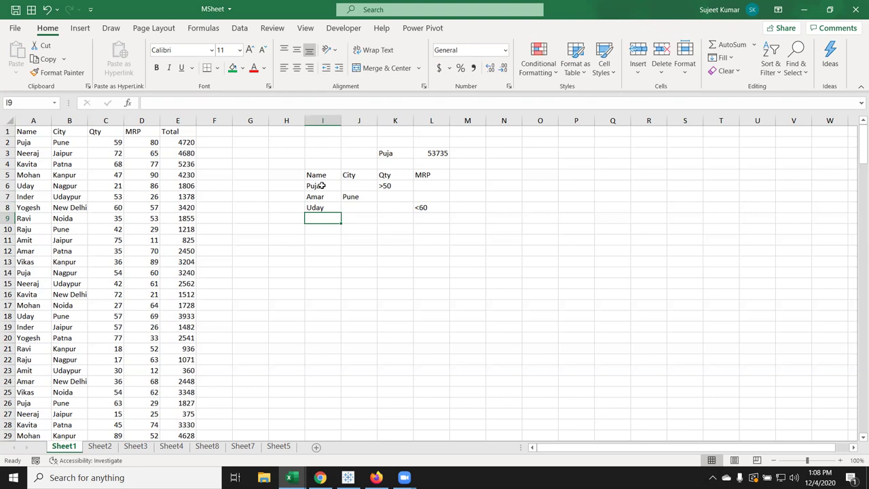
Step: Type a Total label in J10 below the criteria table
{"action": "left_click", "coordinate": [478, 184]}
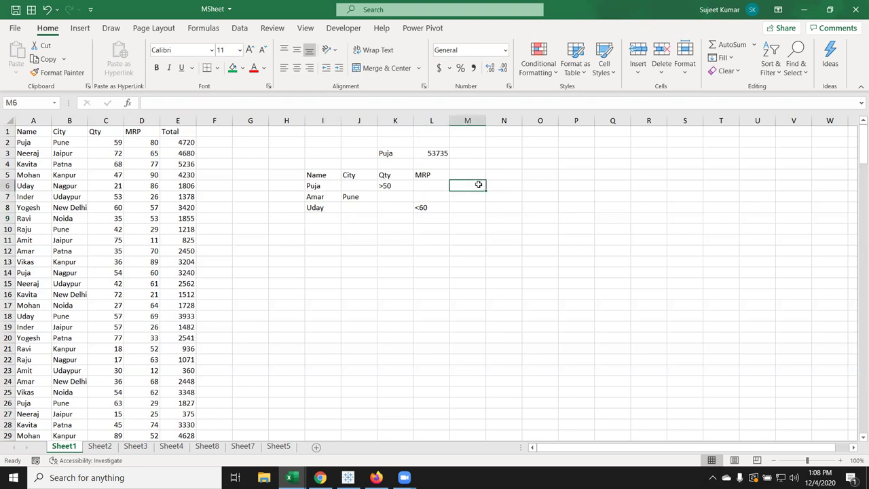
{"action": "left_click", "coordinate": [359, 230]}
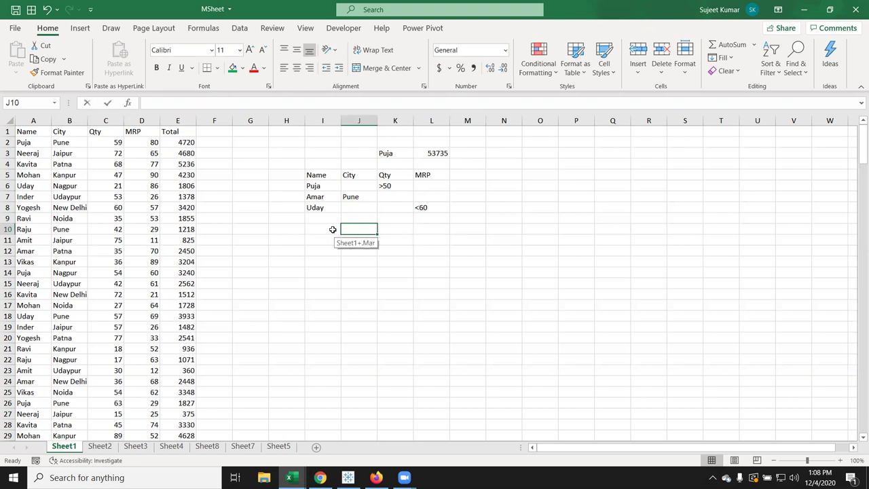
{"action": "type", "text": "Total"}
{"action": "key", "text": "Tab"}
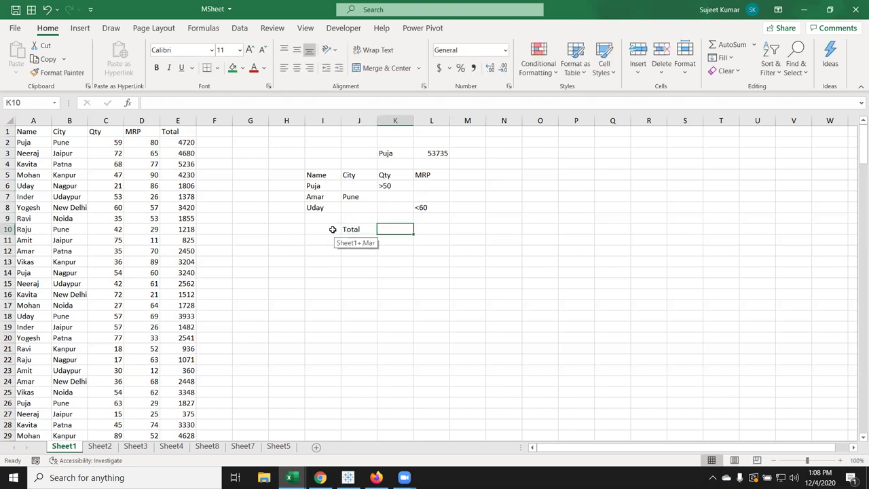
{"action": "left_click", "coordinate": [329, 191]}
{"action": "left_click", "coordinate": [323, 207]}
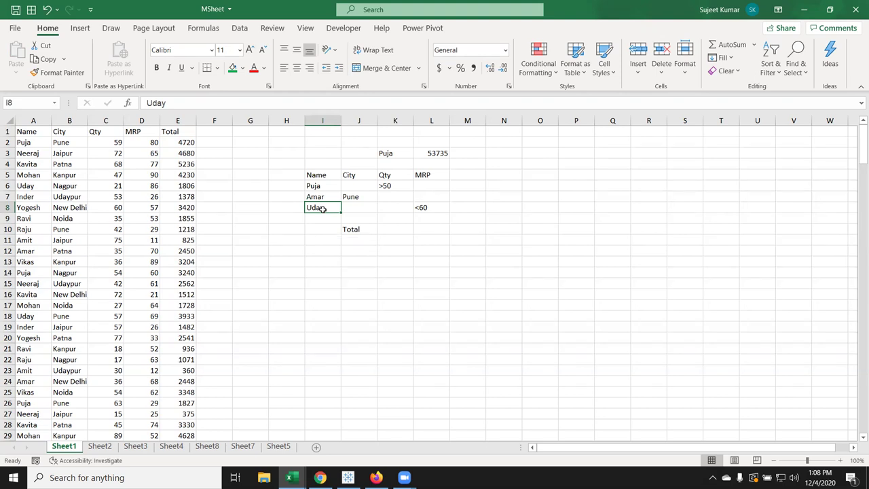
{"action": "left_click", "coordinate": [340, 196]}
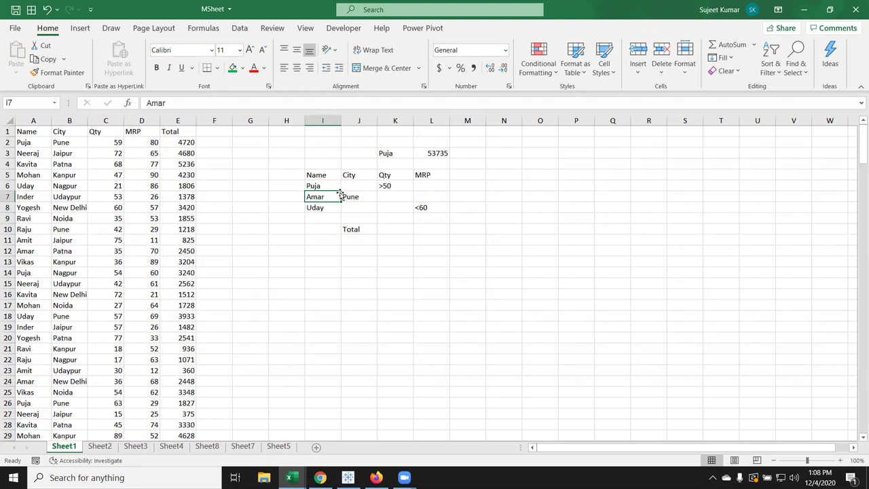
{"action": "left_click", "coordinate": [383, 188]}
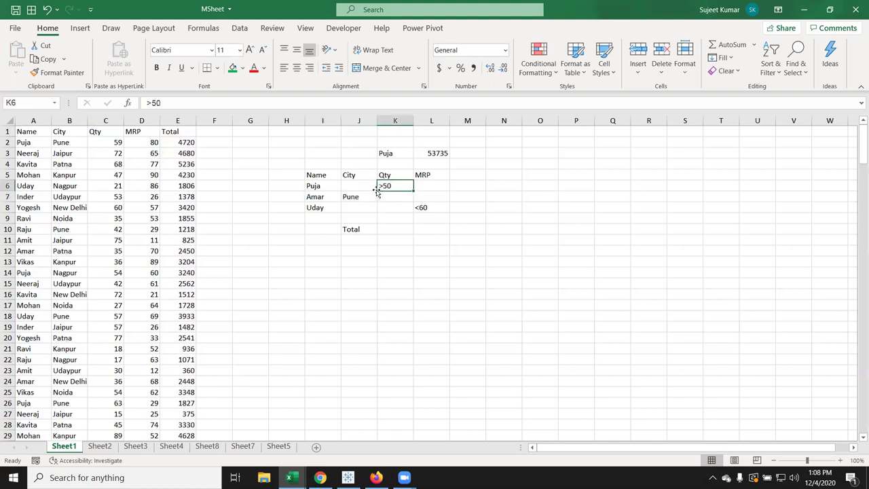
{"action": "left_click", "coordinate": [332, 196]}
{"action": "left_click", "coordinate": [348, 196]}
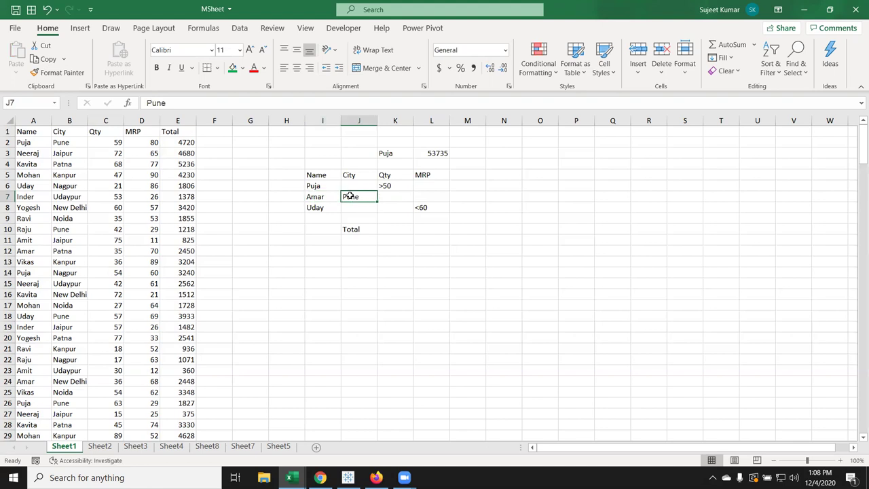
{"action": "left_click", "coordinate": [315, 208]}
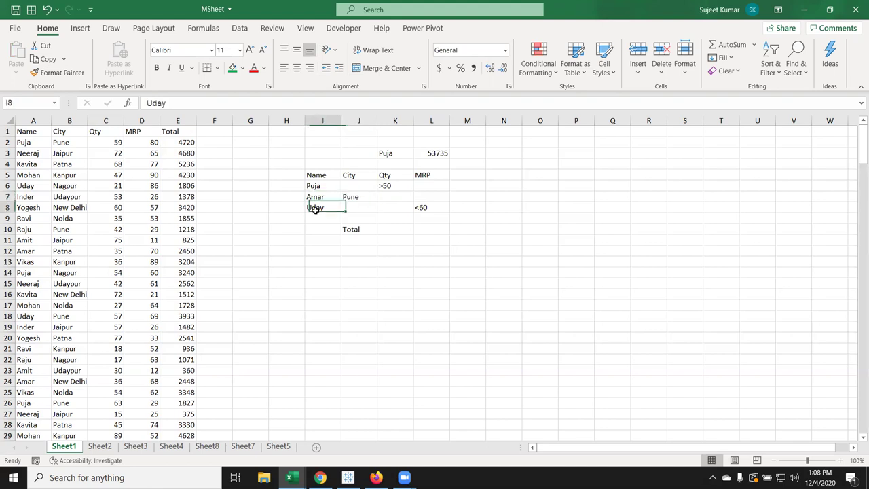
{"action": "left_click", "coordinate": [421, 214]}
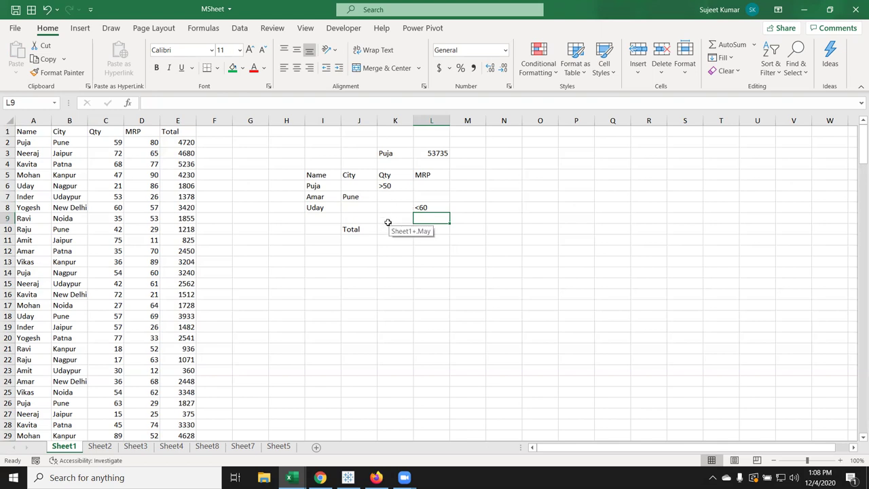
{"action": "left_click", "coordinate": [458, 187]}
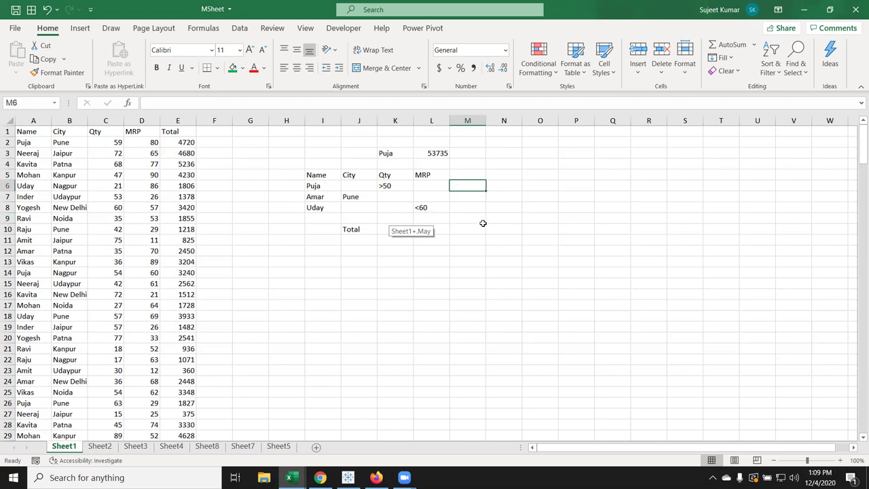
{"action": "left_click", "coordinate": [446, 197]}
{"action": "left_click", "coordinate": [452, 207]}
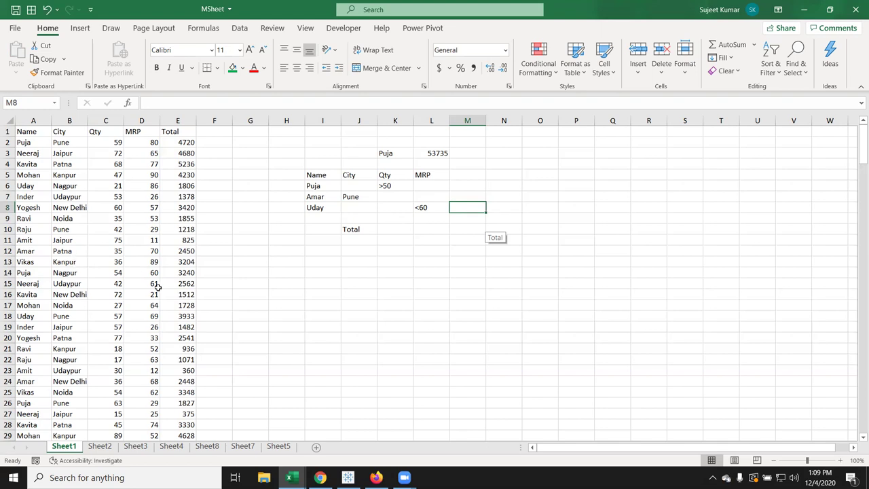
Step: Start a DSUM formula in K10 with A1:E226 as the database range
{"action": "left_click", "coordinate": [396, 234]}
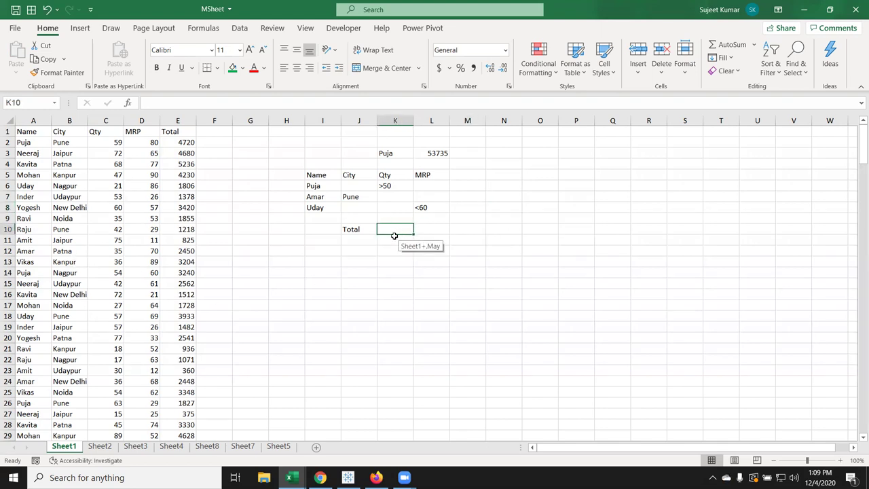
{"action": "type", "text": "=dum"}
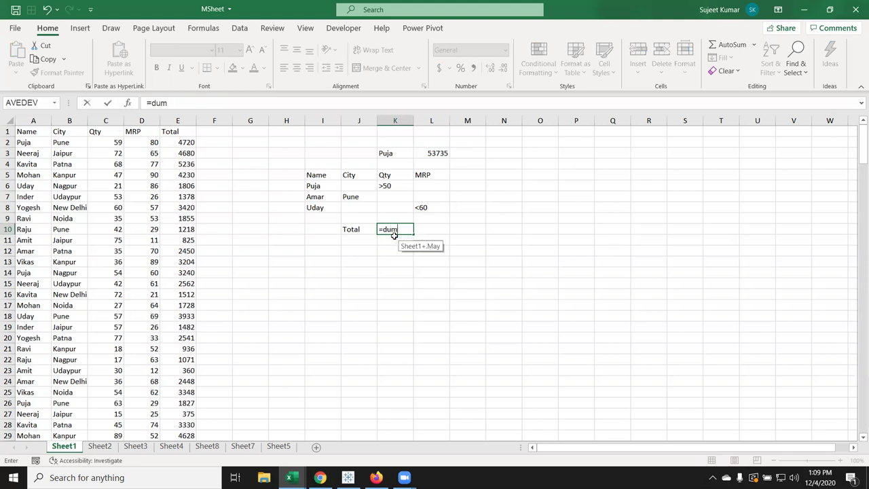
{"action": "key", "text": "BackSpace"}
{"action": "key", "text": "BackSpace"}
{"action": "type", "text": "s"}
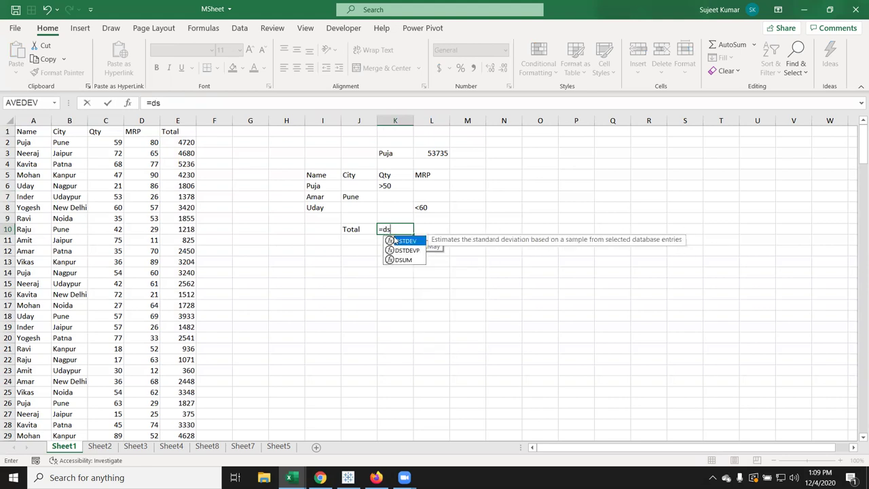
{"action": "type", "text": "um"}
{"action": "double_click", "coordinate": [394, 240]}
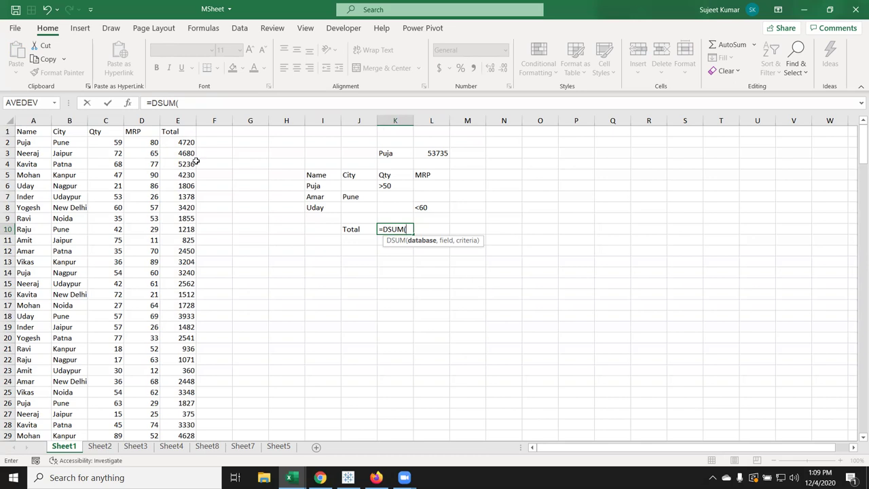
{"action": "left_click_drag", "start_coordinate": [26, 141], "coordinate": [31, 135]}
{"action": "left_click", "coordinate": [31, 135]}
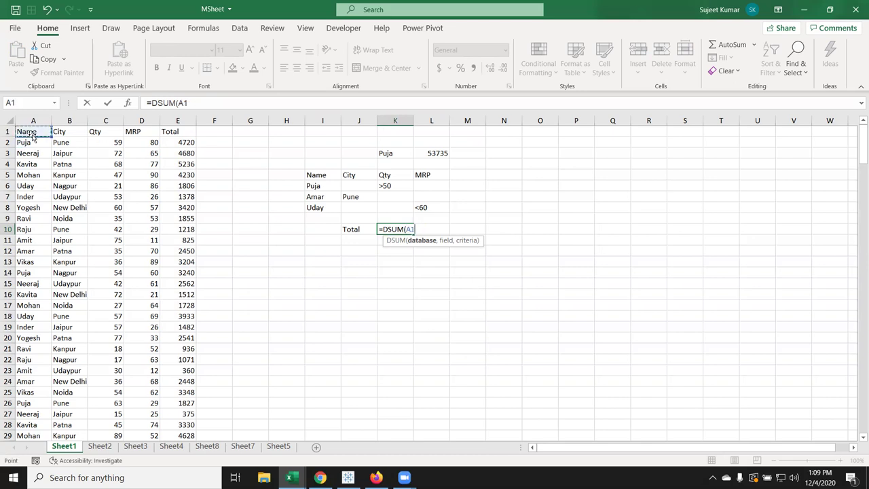
{"action": "key", "text": "ctrl+shift+Right"}
{"action": "key", "text": "ctrl+shift+Down"}
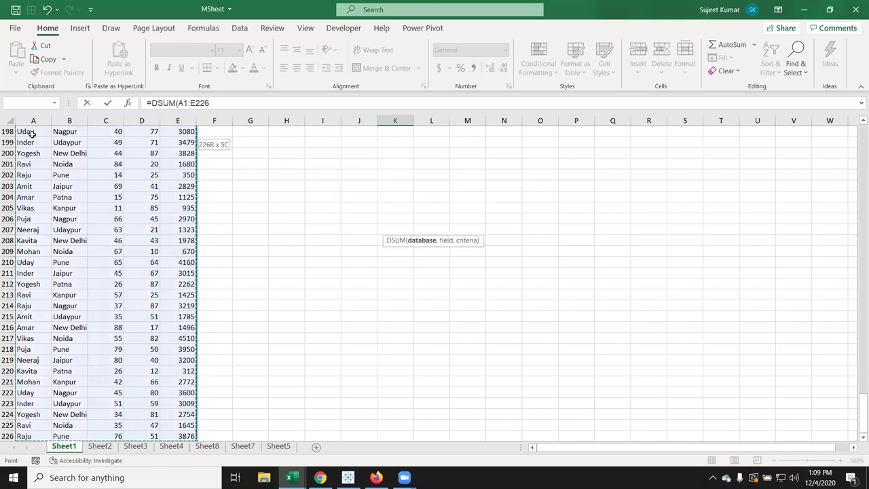
Step: Finish =DSUM(A1:E226,E1,I5:L8) using the E1 field and I5:L8 criteria, returning 68620
{"action": "type", "text": ","}
{"action": "key", "text": "Up"}
{"action": "key", "text": "Up"}
{"action": "key", "text": "Up"}
{"action": "key", "text": "Up"}
{"action": "key", "text": "Up"}
{"action": "key", "text": "Up"}
{"action": "key", "text": "Up"}
{"action": "key", "text": "Left"}
{"action": "key", "text": "Left"}
{"action": "key", "text": "Left"}
{"action": "key", "text": "Left"}
{"action": "key", "text": "Left"}
{"action": "key", "text": "Left"}
{"action": "type", "text": ","}
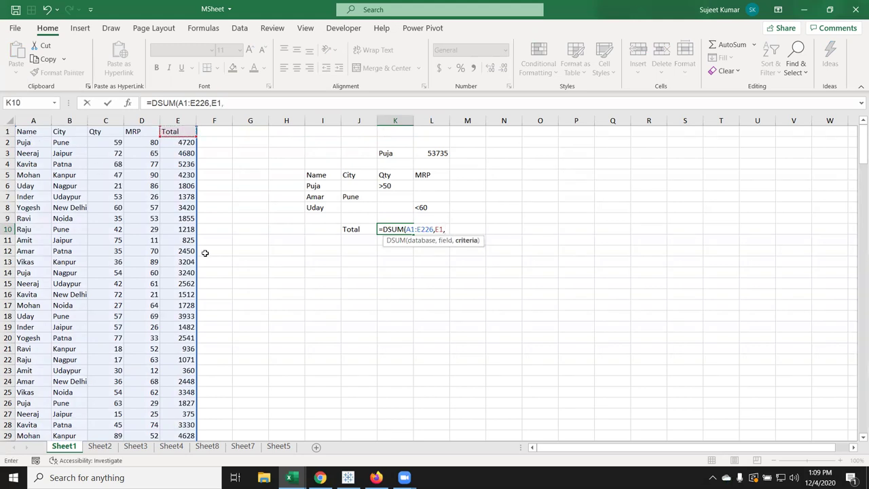
{"action": "left_click", "coordinate": [320, 175]}
{"action": "left_click_drag", "start_coordinate": [320, 175], "coordinate": [443, 204]}
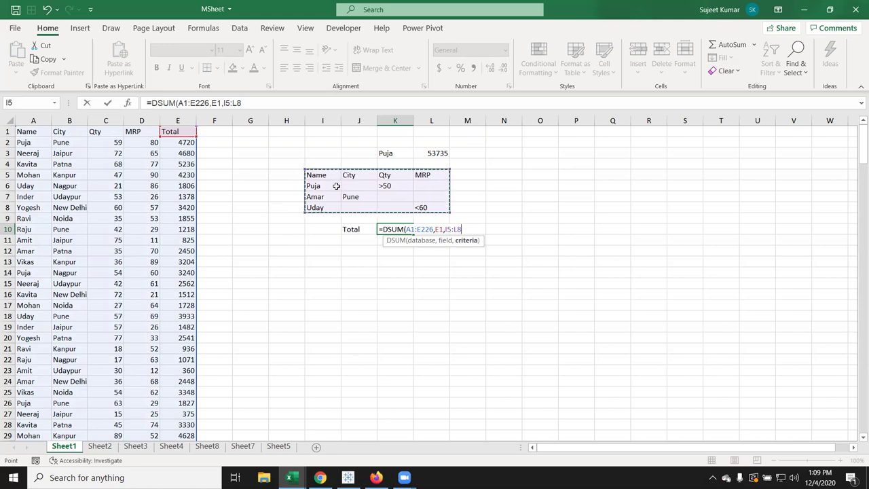
{"action": "key", "text": "Return"}
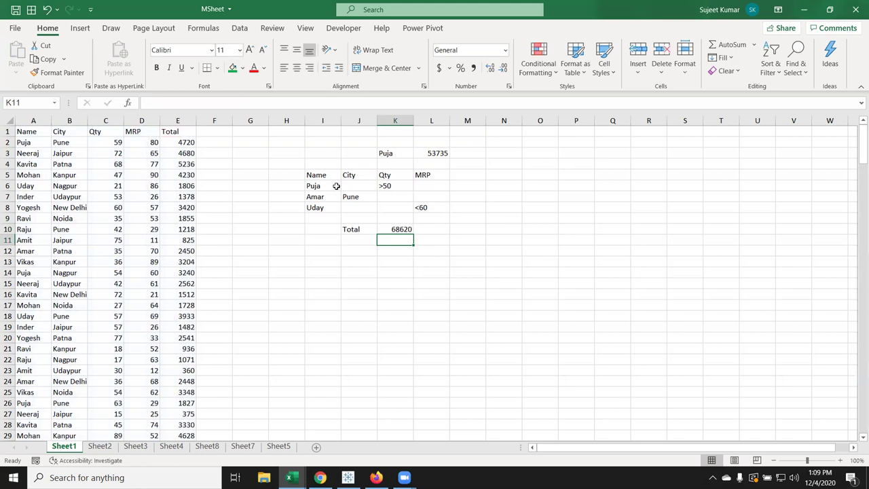
Step: Review the DSUM result in K10 against the I5:L8 criteria table
{"action": "left_click", "coordinate": [392, 229]}
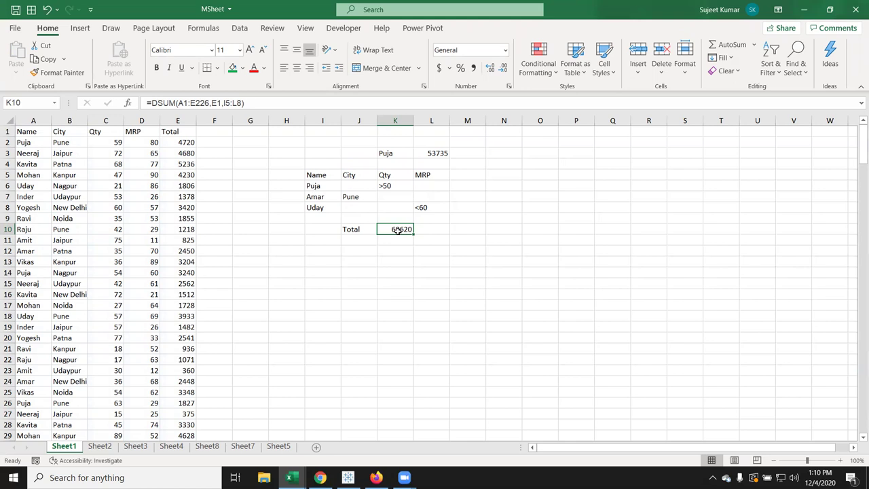
{"action": "left_click", "coordinate": [428, 209]}
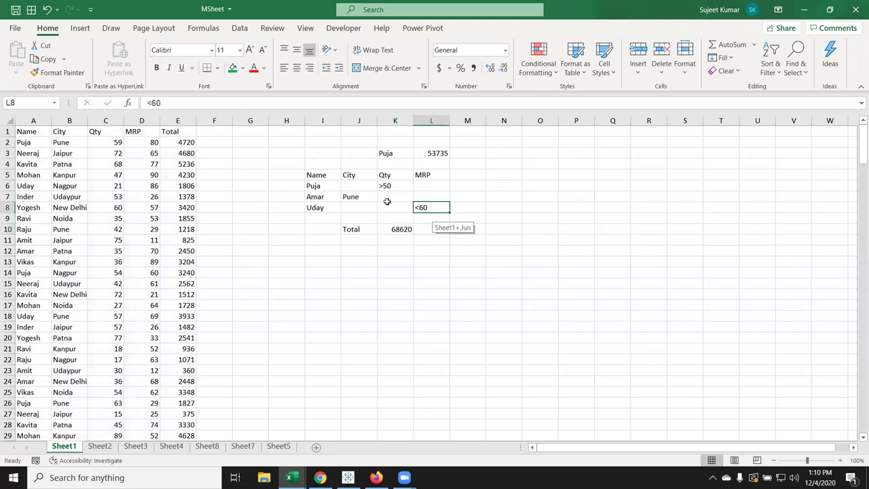
{"action": "left_click_drag", "start_coordinate": [387, 201], "coordinate": [307, 178]}
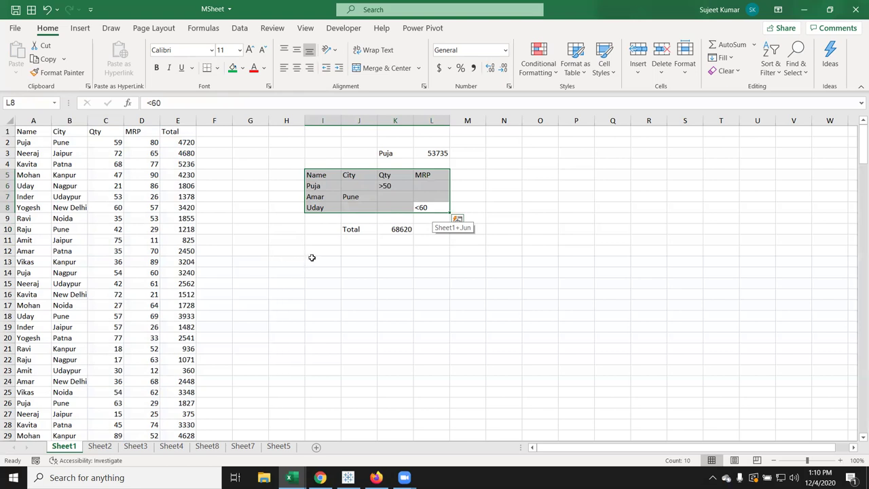
{"action": "left_click", "coordinate": [407, 229]}
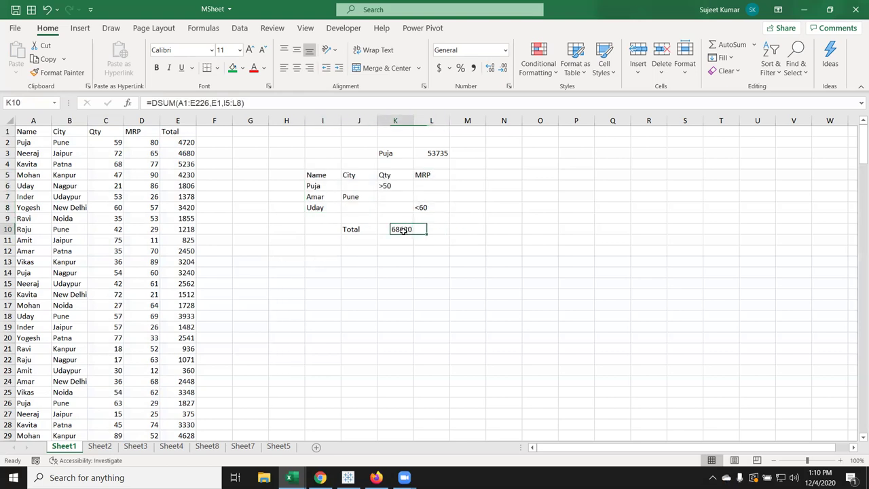
{"action": "left_click_drag", "start_coordinate": [539, 161], "coordinate": [539, 228]}
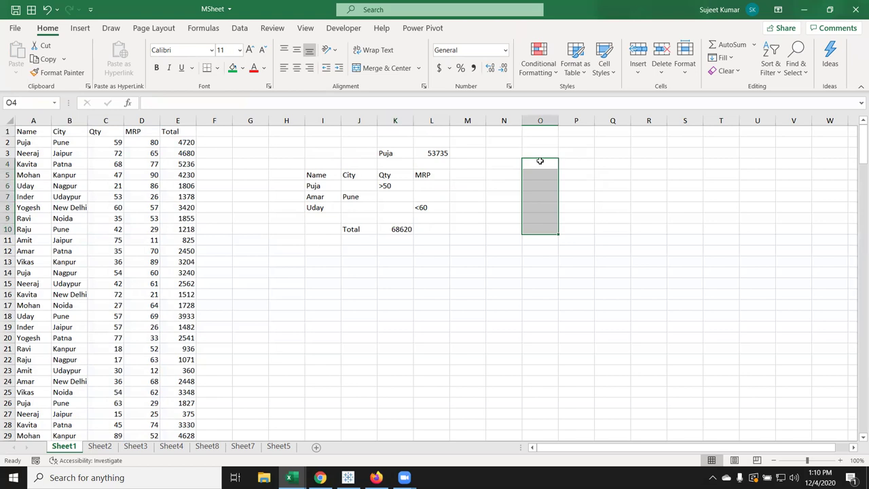
{"action": "left_click", "coordinate": [539, 160]}
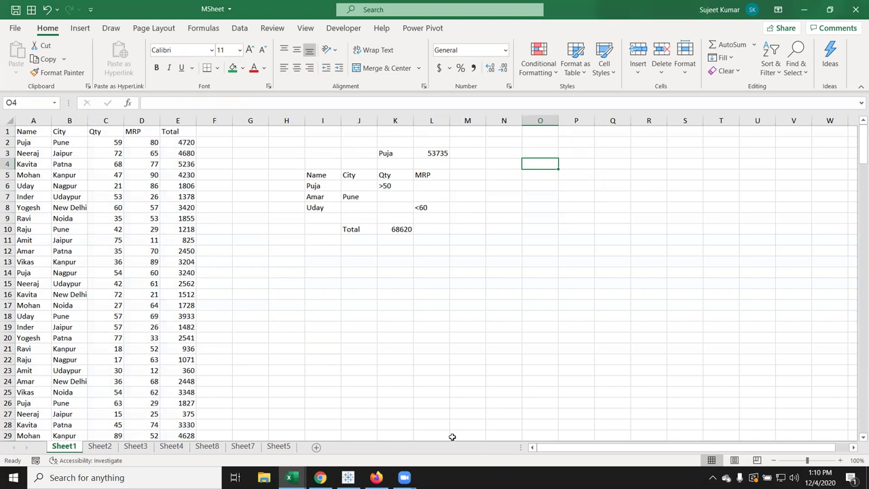
{"action": "left_click", "coordinate": [399, 230]}
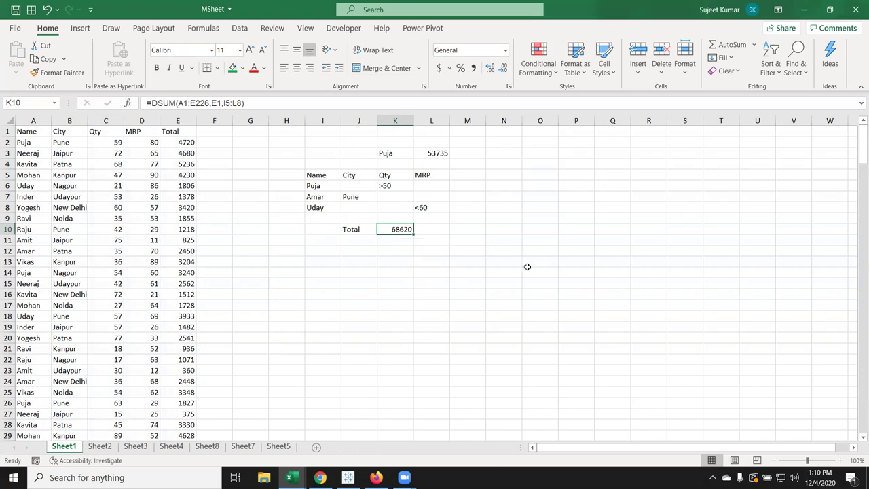
Step: Start a DCOUNT formula in K11 with A1:E226 as the database range
{"action": "key", "text": "Down"}
{"action": "type", "text": "="}
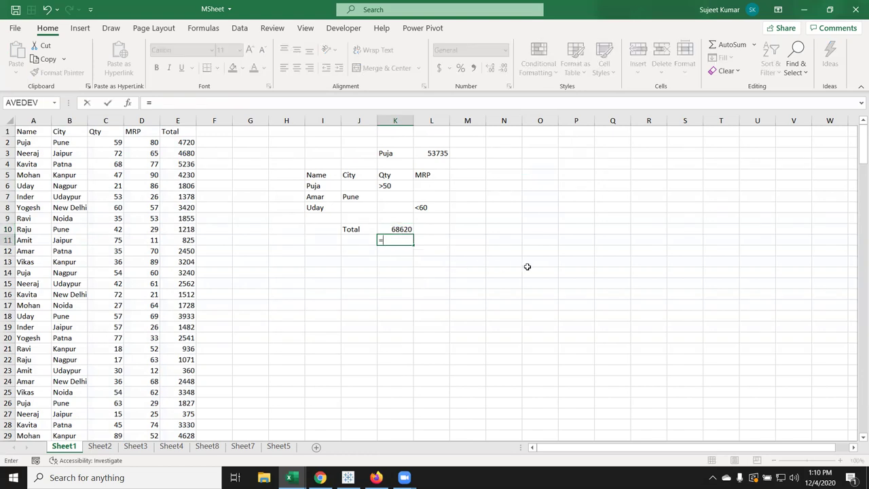
{"action": "type", "text": "dcou"}
{"action": "key", "text": "Tab"}
{"action": "key", "text": "Left"}
{"action": "key", "text": "Left"}
{"action": "key", "text": "Left"}
{"action": "key", "text": "Left"}
{"action": "key", "text": "Left"}
{"action": "key", "text": "Left"}
{"action": "key", "text": "Left"}
{"action": "key", "text": "ctrl+Up"}
{"action": "key", "text": "Left"}
{"action": "key", "text": "Left"}
{"action": "key", "text": "shift+Right"}
{"action": "key", "text": "shift+Right"}
{"action": "key", "text": "shift+Right"}
{"action": "key", "text": "ctrl+shift+Down"}
Step: Finish =DCOUNT(A1:E226,C1,I5:L8) using the Qty field and I5:L8 criteria, counting 24
{"action": "type", "text": ","}
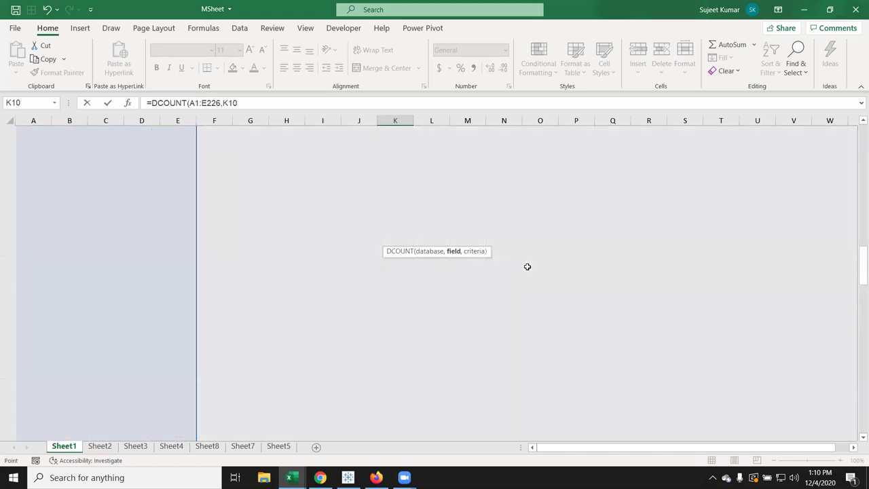
{"action": "key", "text": "Up"}
{"action": "key", "text": "Up"}
{"action": "key", "text": "Up"}
{"action": "key", "text": "Up"}
{"action": "key", "text": "Up"}
{"action": "key", "text": "Up"}
{"action": "key", "text": "Left"}
{"action": "key", "text": "Left"}
{"action": "key", "text": "Left"}
{"action": "key", "text": "Left"}
{"action": "key", "text": "Left"}
{"action": "key", "text": "Left"}
{"action": "key", "text": "Right"}
{"action": "type", "text": ","}
{"action": "key", "text": "Left"}
{"action": "key", "text": "Up"}
{"action": "key", "text": "Up"}
{"action": "key", "text": "Up"}
{"action": "key", "text": "Up"}
{"action": "key", "text": "Up"}
{"action": "key", "text": "Up"}
{"action": "key", "text": "Left"}
{"action": "key", "text": "shift+Right"}
{"action": "key", "text": "shift+Right"}
{"action": "key", "text": "shift+Right"}
{"action": "key", "text": "shift+Down"}
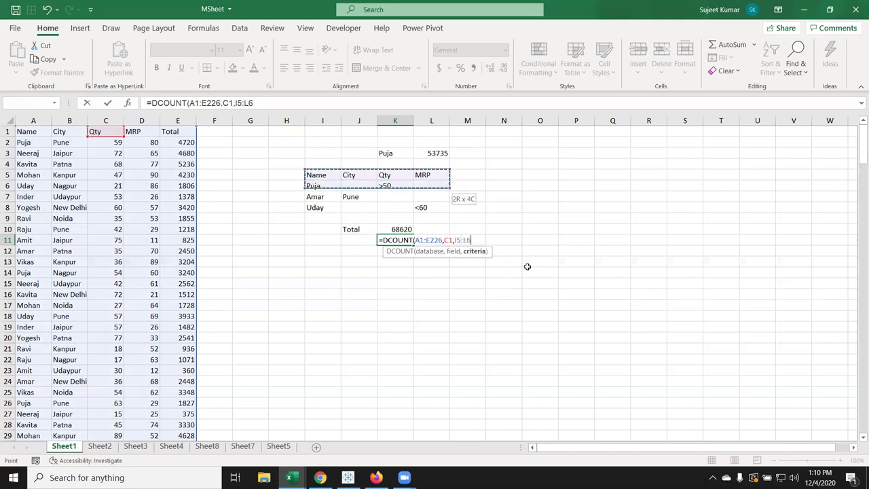
{"action": "key", "text": "shift+Down"}
{"action": "key", "text": "shift+Down"}
{"action": "key", "text": "Return"}
{"action": "key", "text": "Up"}
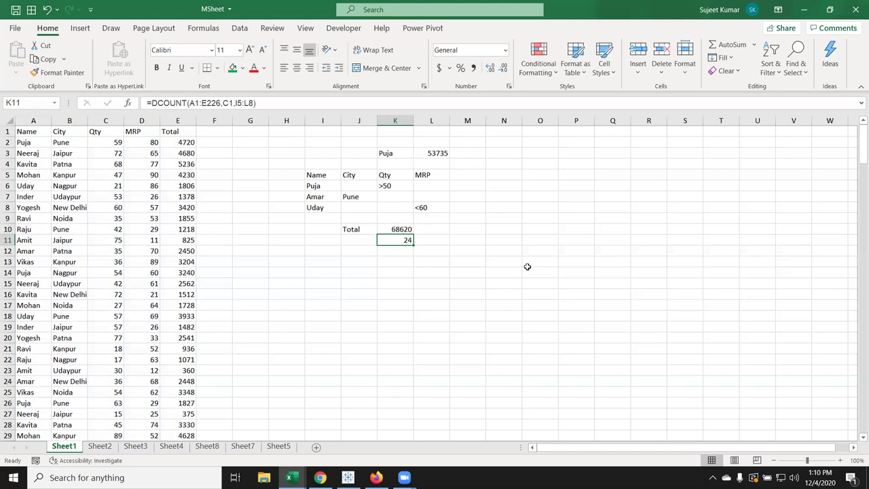
{"action": "key", "text": "Down"}
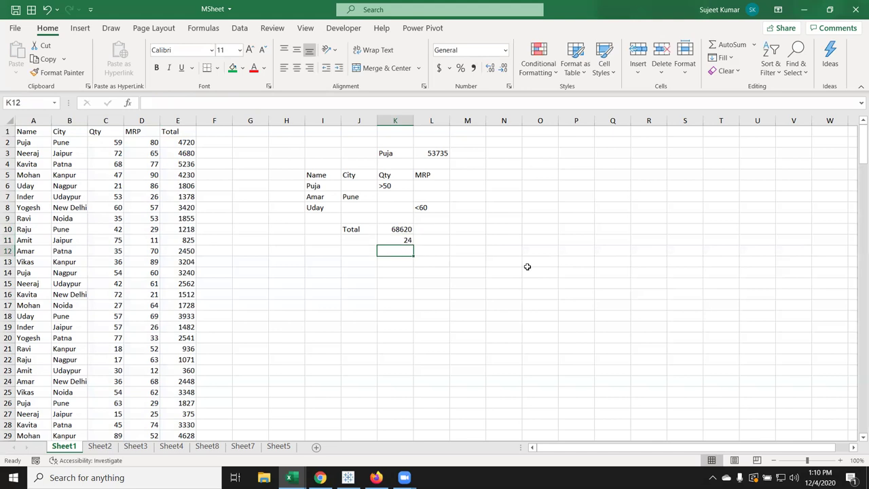
Step: Start a DCOUNTA in K12 over database A1:E226 with the City header B1 as field
{"action": "type", "text": "=dc"}
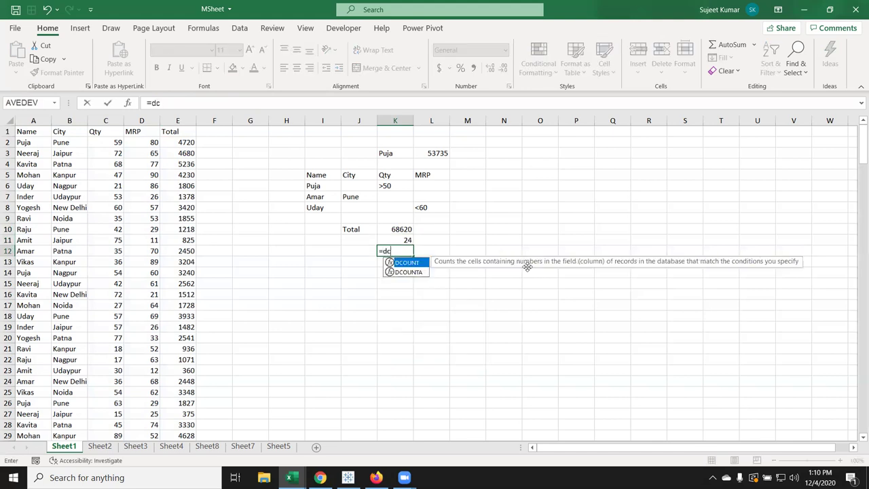
{"action": "type", "text": "ou"}
{"action": "key", "text": "Down"}
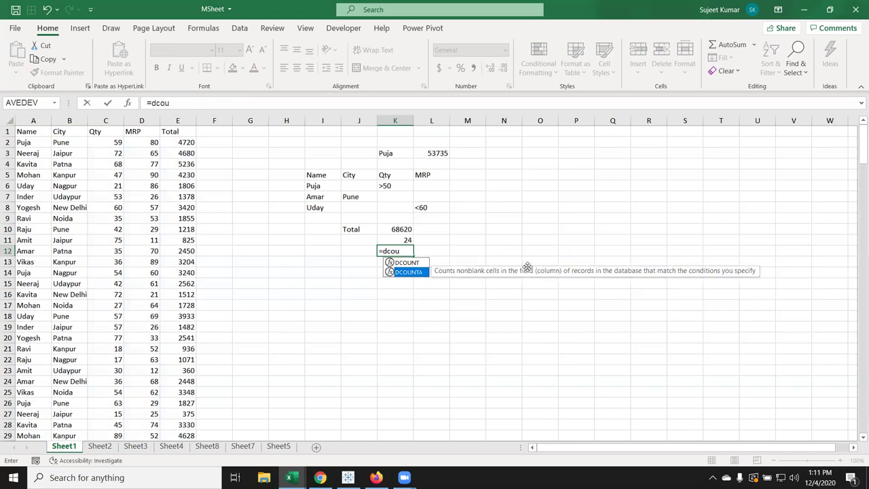
{"action": "key", "text": "Tab"}
{"action": "key", "text": "Left"}
{"action": "key", "text": "Left"}
{"action": "key", "text": "Left"}
{"action": "key", "text": "Left"}
{"action": "key", "text": "Left"}
{"action": "key", "text": "Left"}
{"action": "key", "text": "Up"}
{"action": "key", "text": "Up"}
{"action": "key", "text": "Up"}
{"action": "key", "text": "ctrl+shift+Right"}
{"action": "key", "text": "ctrl+shift+Down"}
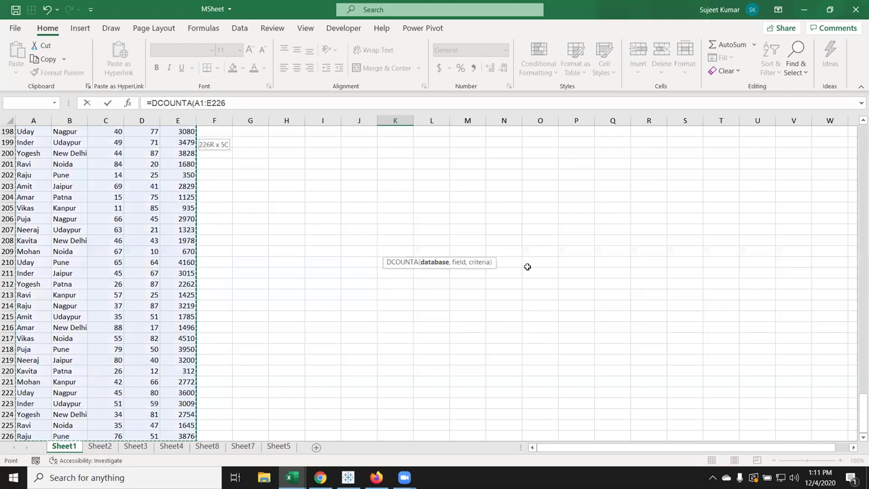
{"action": "type", "text": ","}
{"action": "key", "text": "Up"}
{"action": "key", "text": "Up"}
{"action": "key", "text": "Up"}
{"action": "key", "text": "Up"}
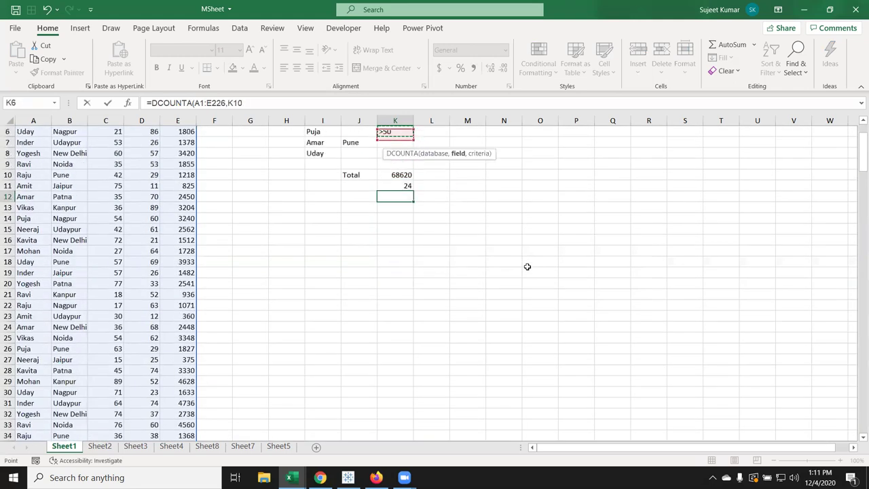
{"action": "key", "text": "Up"}
{"action": "key", "text": "Up"}
{"action": "key", "text": "Up"}
{"action": "key", "text": "Left"}
{"action": "key", "text": "Left"}
{"action": "key", "text": "Left"}
{"action": "key", "text": "Left"}
{"action": "key", "text": "Left"}
{"action": "key", "text": "Left"}
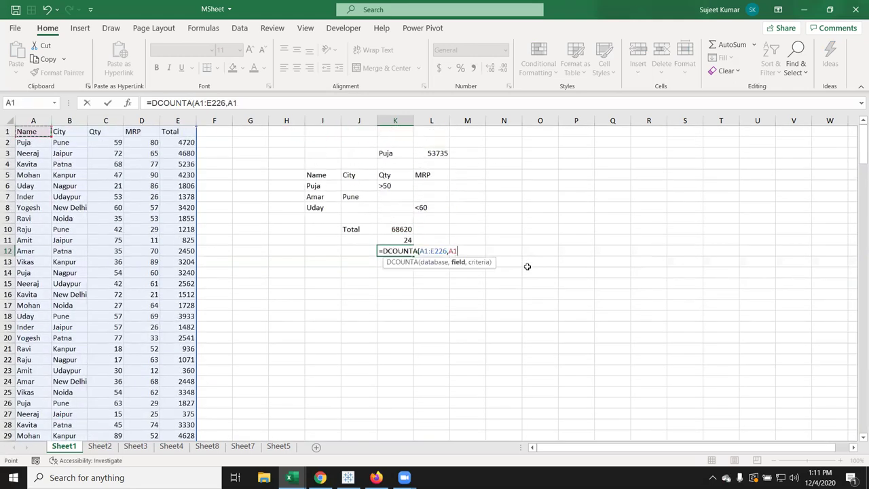
{"action": "key", "text": "Right"}
Step: Add I5:L8 as the criteria range and enter the formula, returning 24
{"action": "type", "text": ","}
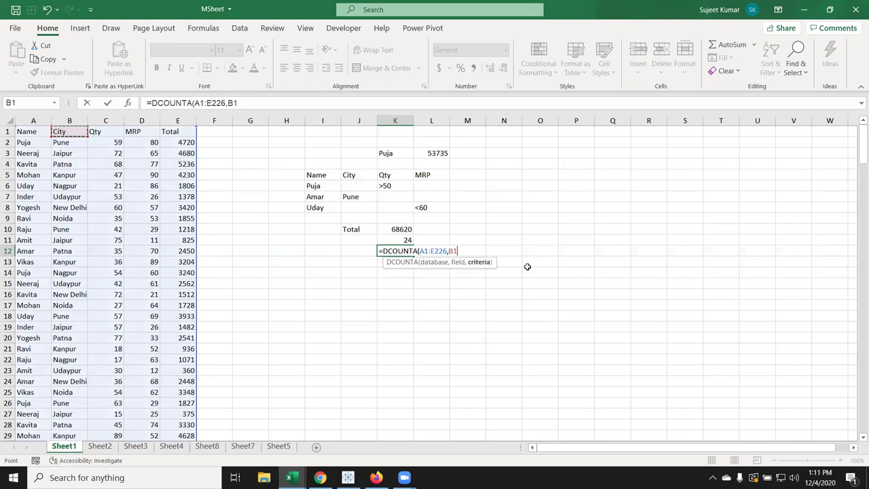
{"action": "key", "text": "Up"}
{"action": "key", "text": "Up"}
{"action": "key", "text": "Up"}
{"action": "key", "text": "Up"}
{"action": "key", "text": "Up"}
{"action": "key", "text": "Up"}
{"action": "key", "text": "Up"}
{"action": "key", "text": "Left"}
{"action": "key", "text": "Left"}
{"action": "key", "text": "shift+Right"}
{"action": "key", "text": "shift+Right"}
{"action": "key", "text": "shift+Right"}
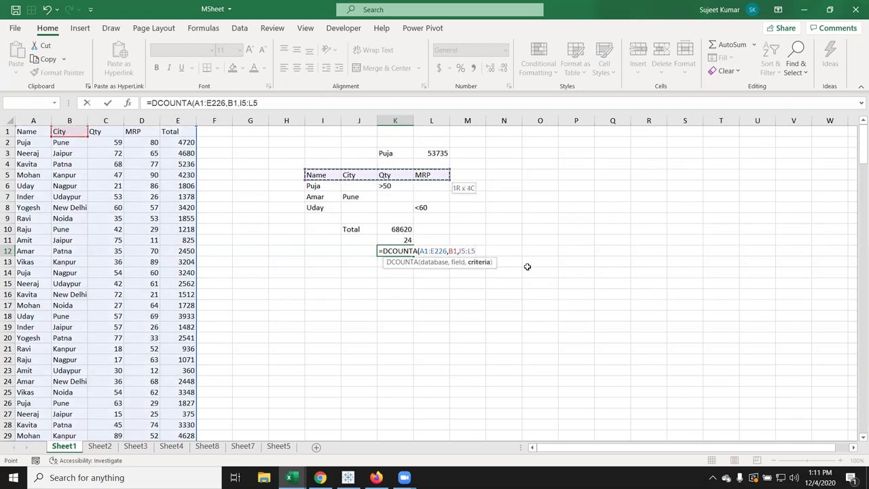
{"action": "key", "text": "shift+Down"}
{"action": "key", "text": "shift+Down"}
{"action": "key", "text": "shift+Down"}
{"action": "key", "text": "Return"}
{"action": "key", "text": "Up"}
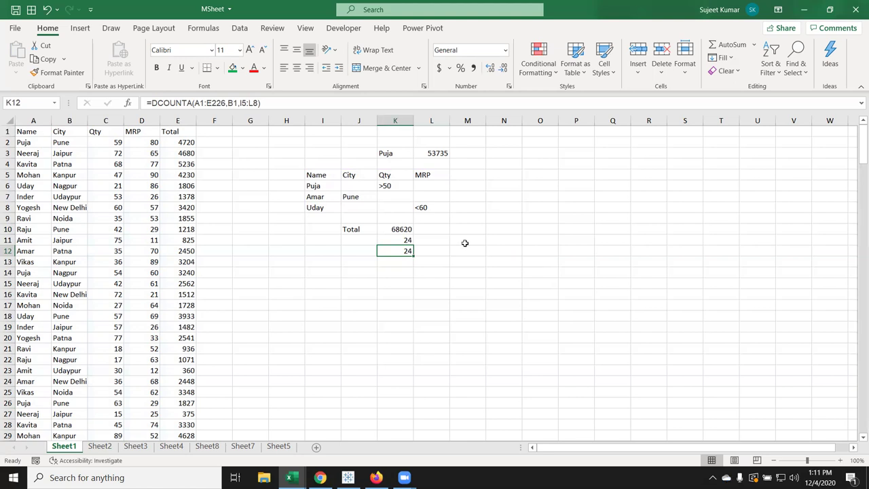
{"action": "left_click", "coordinate": [373, 416]}
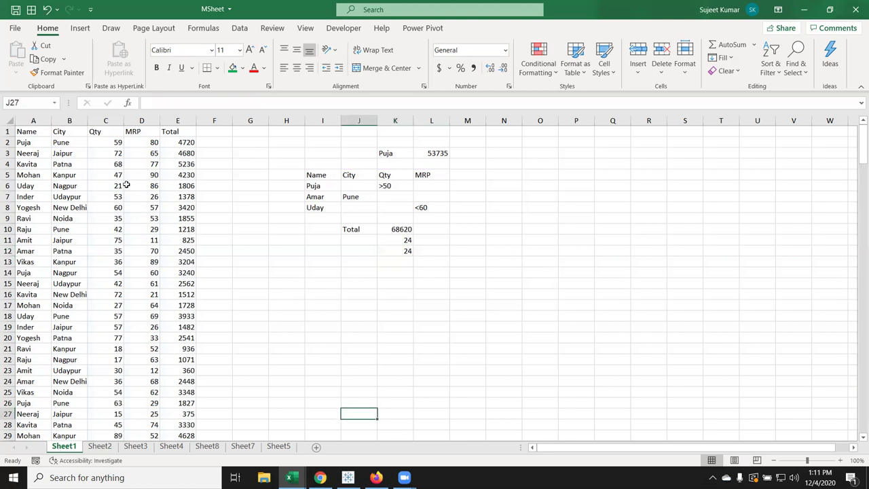
{"action": "left_click", "coordinate": [128, 103]}
{"action": "left_click", "coordinate": [466, 287]}
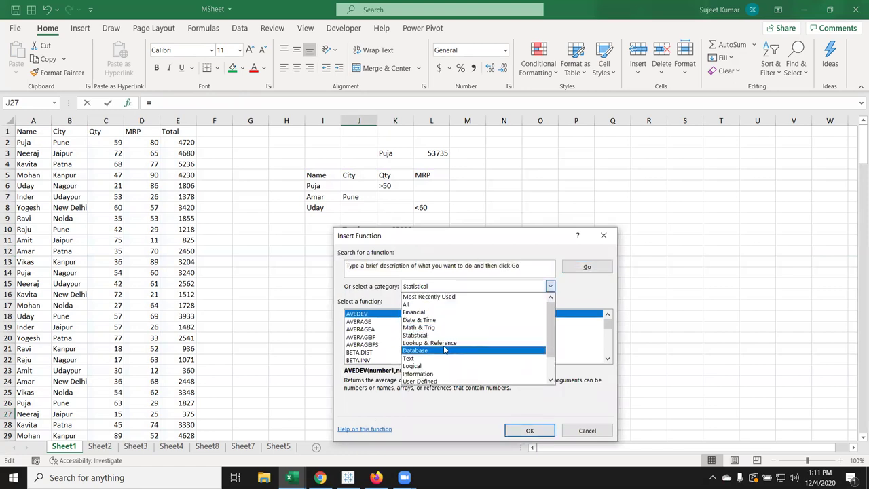
{"action": "left_click", "coordinate": [446, 350]}
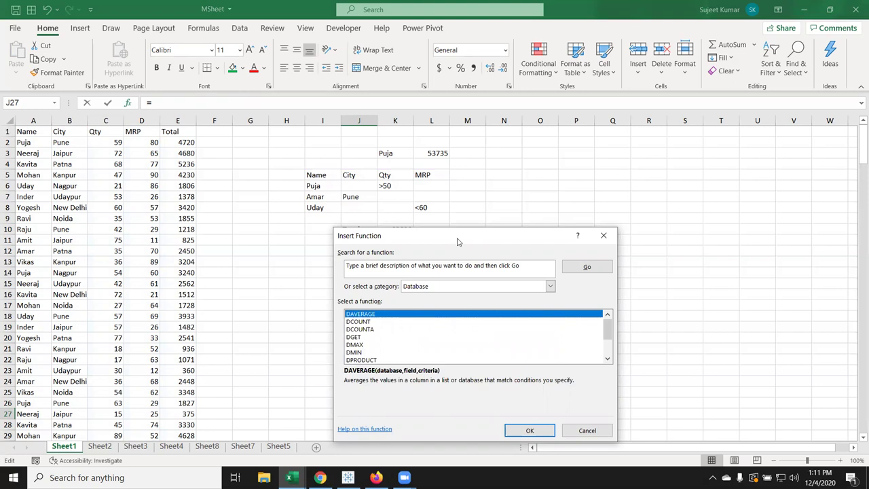
{"action": "left_click_drag", "start_coordinate": [456, 238], "coordinate": [584, 161]}
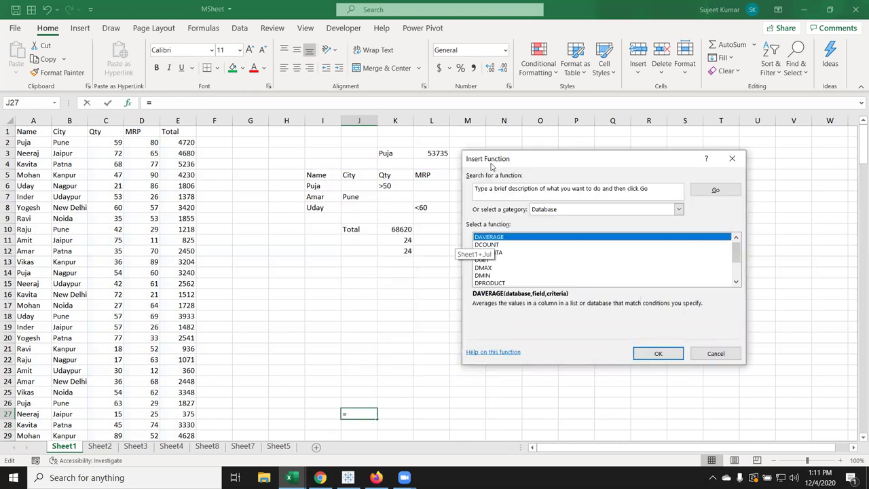
{"action": "left_click_drag", "start_coordinate": [491, 165], "coordinate": [578, 159]}
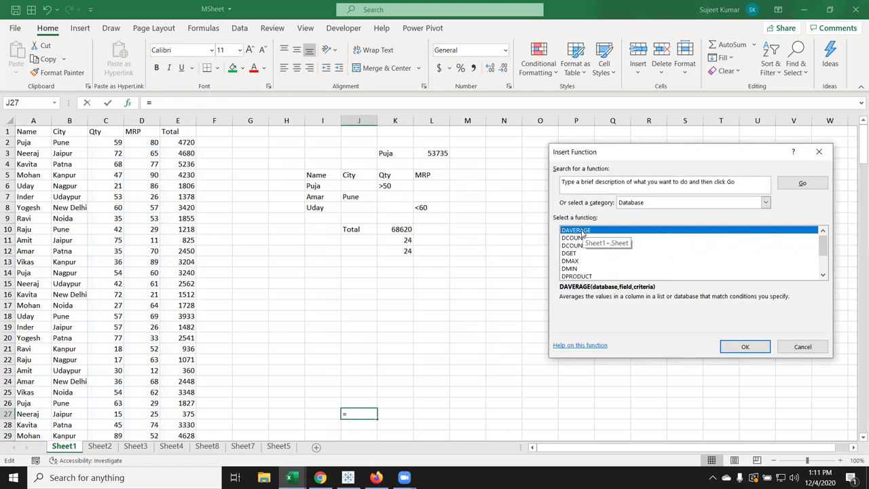
{"action": "left_click", "coordinate": [585, 237]}
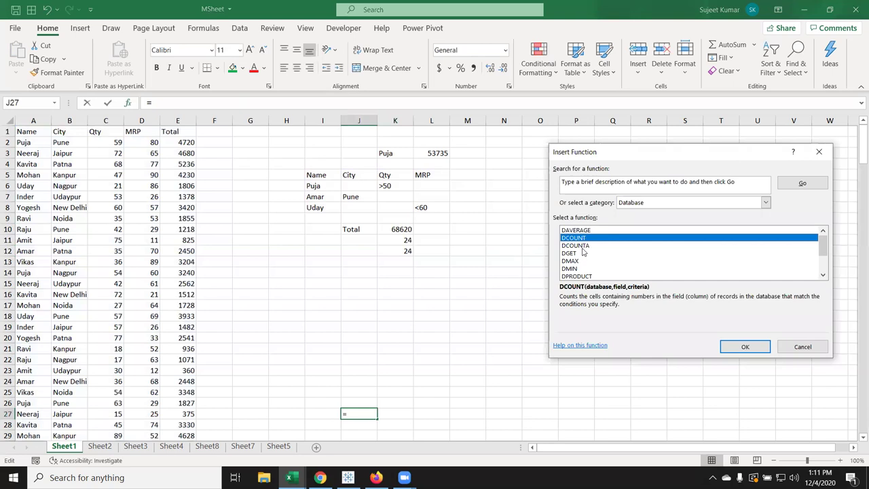
{"action": "left_click", "coordinate": [583, 246]}
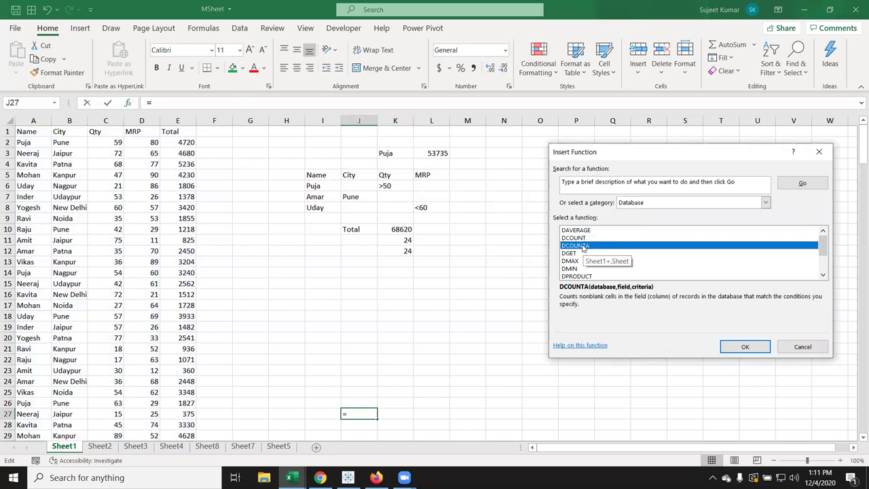
{"action": "left_click", "coordinate": [584, 253]}
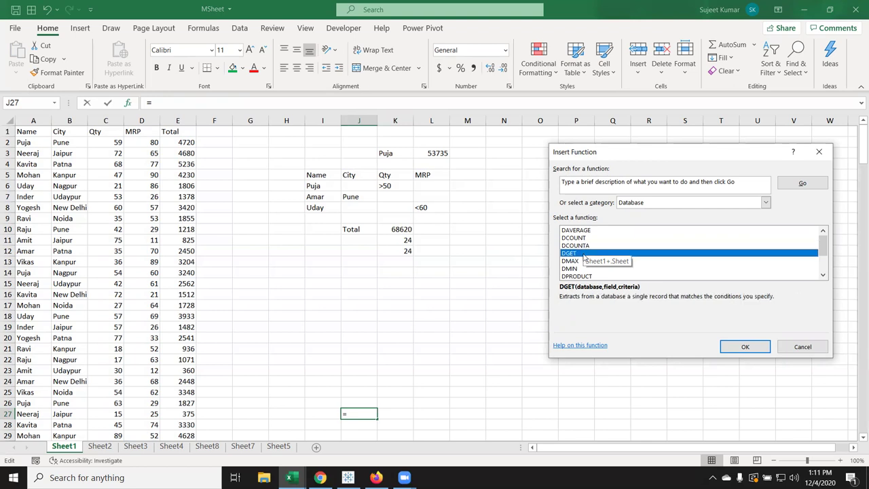
{"action": "scroll", "coordinate": [589, 278], "scroll_direction": "down", "scroll_amount": 1}
{"action": "scroll", "coordinate": [590, 278], "scroll_direction": "down", "scroll_amount": 1}
{"action": "scroll", "coordinate": [589, 276], "scroll_direction": "up", "scroll_amount": 1}
{"action": "scroll", "coordinate": [589, 276], "scroll_direction": "up", "scroll_amount": 1}
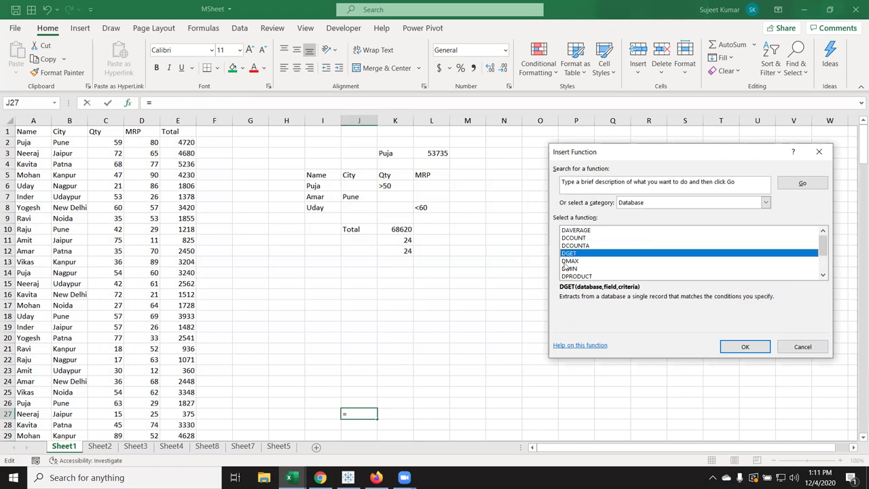
{"action": "left_click", "coordinate": [812, 347]}
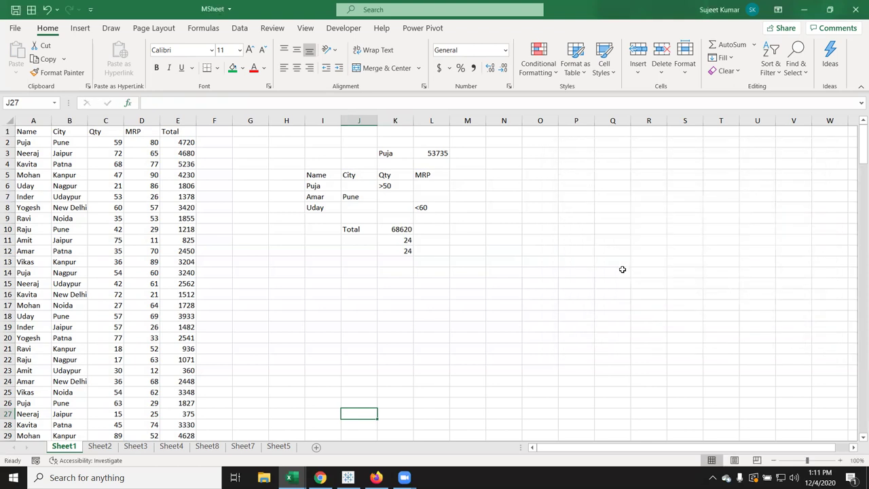
Step: Change row 14's name from Puja to Pankaj and its city to Muz
{"action": "left_click", "coordinate": [311, 301]}
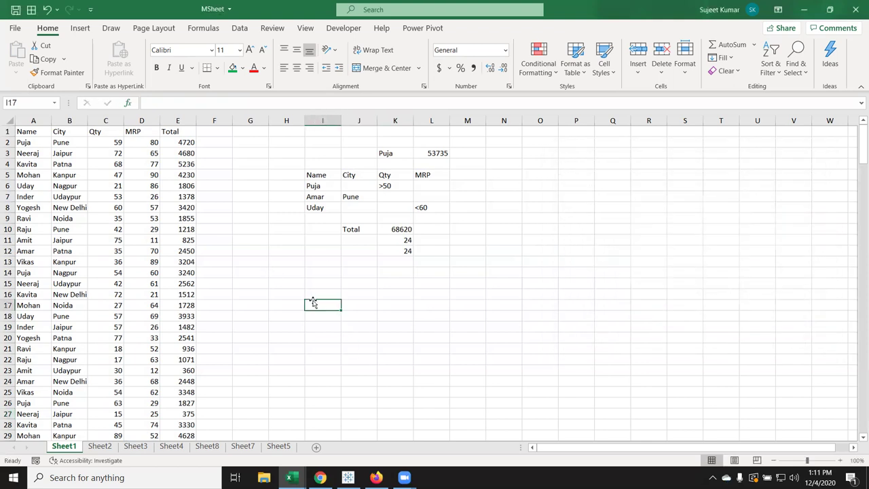
{"action": "left_click", "coordinate": [25, 271]}
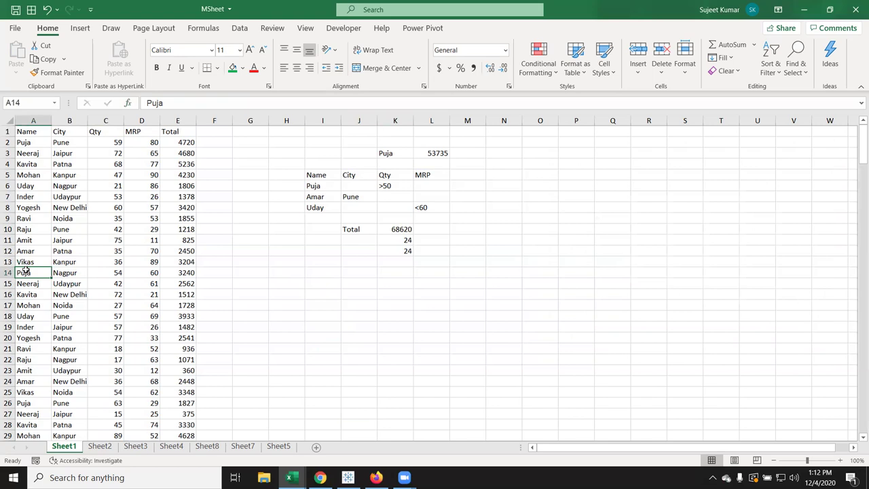
{"action": "type", "text": "Raju"}
{"action": "key", "text": "Escape"}
{"action": "type", "text": "Pa"}
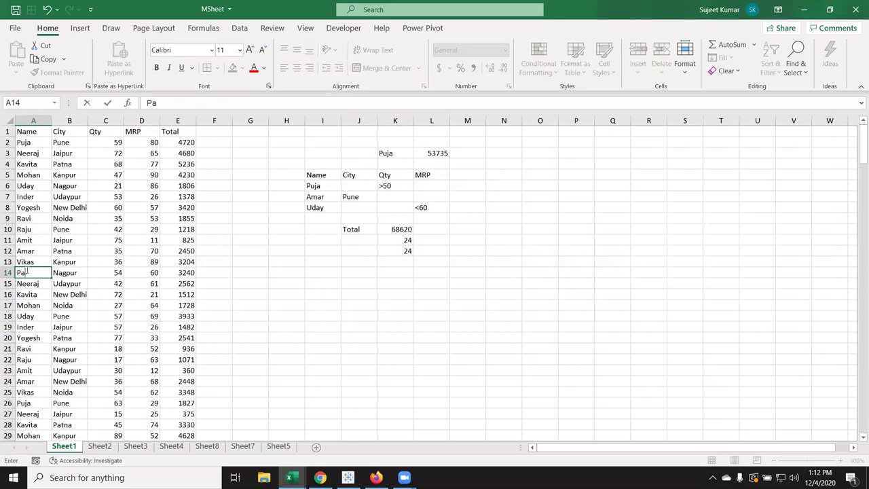
{"action": "type", "text": "nka"}
{"action": "key", "text": "Tab"}
{"action": "type", "text": "Muz"}
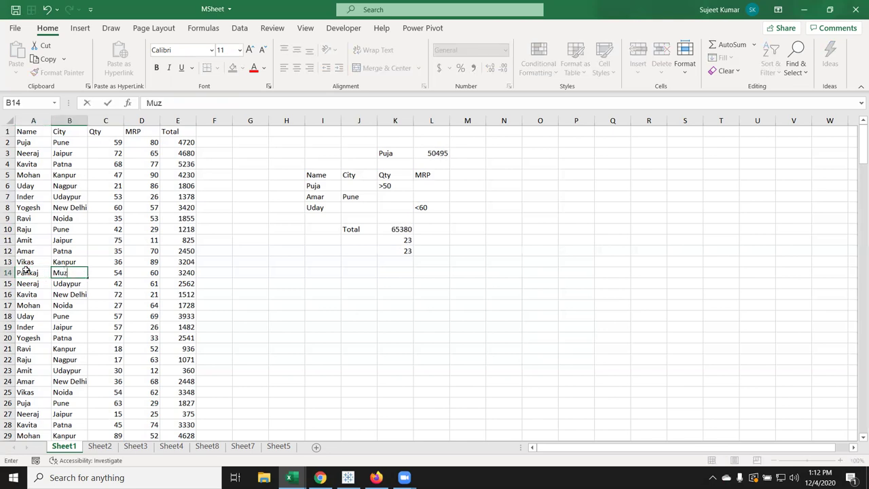
{"action": "key", "text": "Tab"}
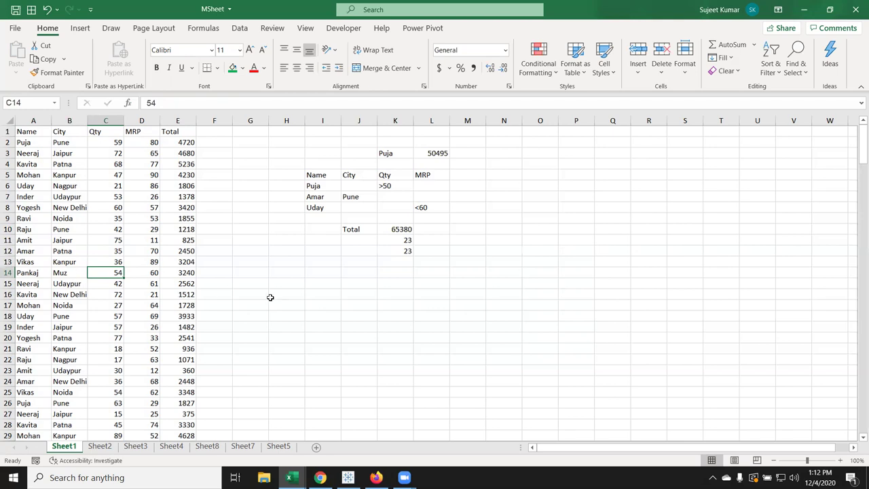
Step: Copy the table headers to H14 and rearrange them as Name, City, Qty, Total
{"action": "left_click_drag", "start_coordinate": [35, 131], "coordinate": [190, 131]}
{"action": "key", "text": "ctrl+c"}
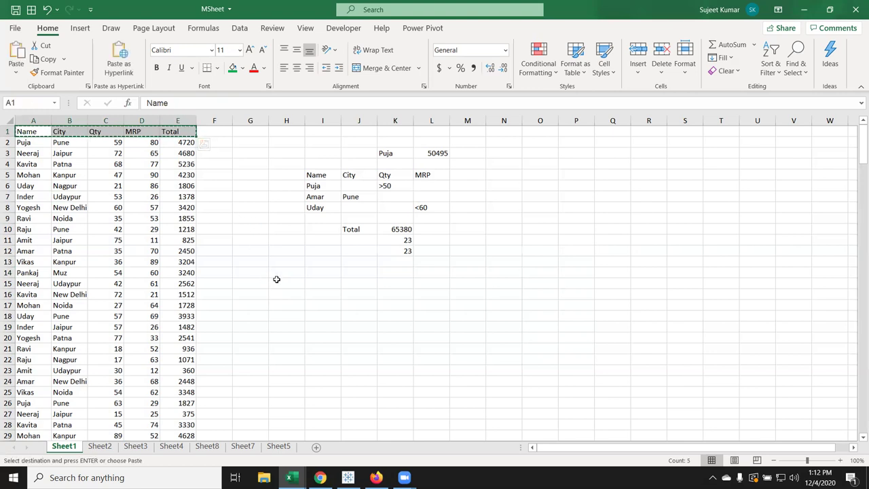
{"action": "left_click", "coordinate": [280, 272]}
{"action": "key", "text": "ctrl+v"}
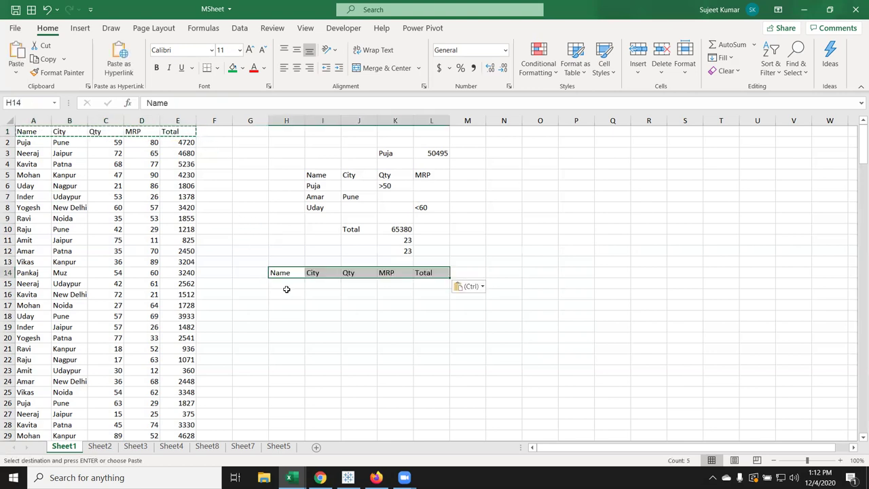
{"action": "key", "text": "Escape"}
{"action": "left_click", "coordinate": [384, 269]}
{"action": "key", "text": "Delete"}
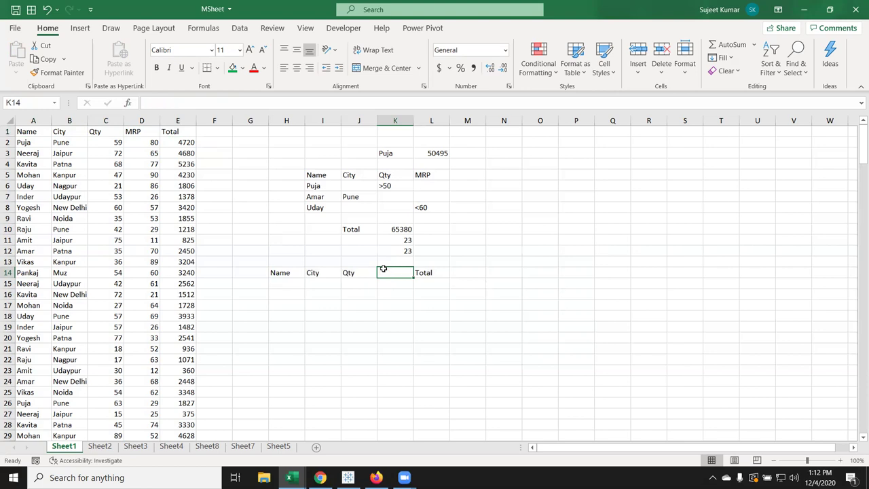
{"action": "key", "text": "Right"}
{"action": "key", "text": "ctrl+x"}
{"action": "key", "text": "Down"}
{"action": "left_click", "coordinate": [383, 268]}
{"action": "key", "text": "ctrl+v"}
Step: Enter Pankaj, Muz and 54 in H15:J15 under the criteria headers
{"action": "left_click", "coordinate": [292, 281]}
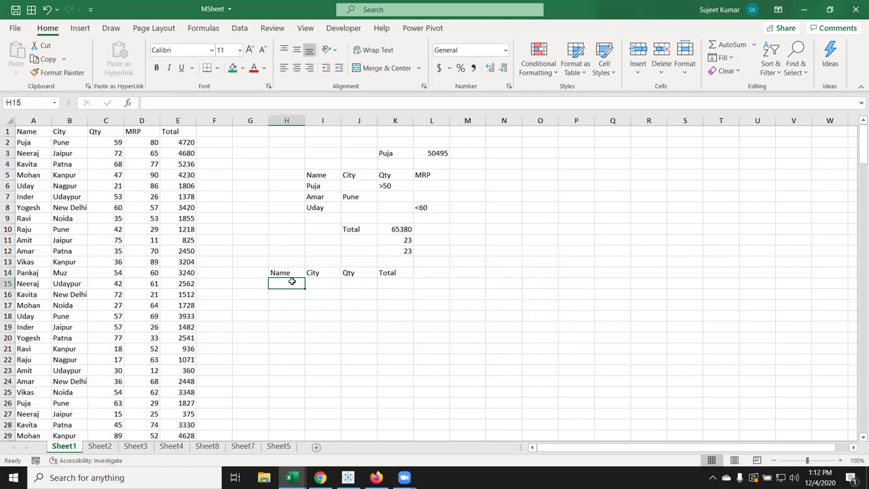
{"action": "type", "text": "Pankaj"}
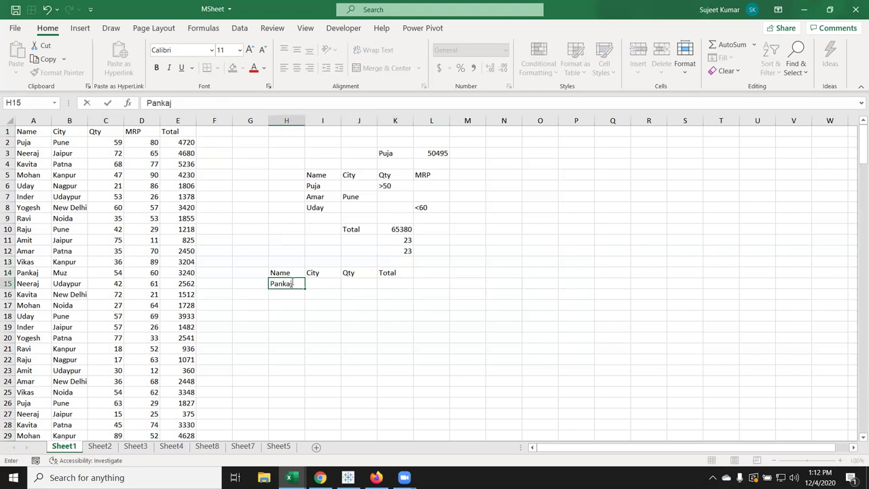
{"action": "key", "text": "Tab"}
{"action": "type", "text": "Muz"}
{"action": "key", "text": "Tab"}
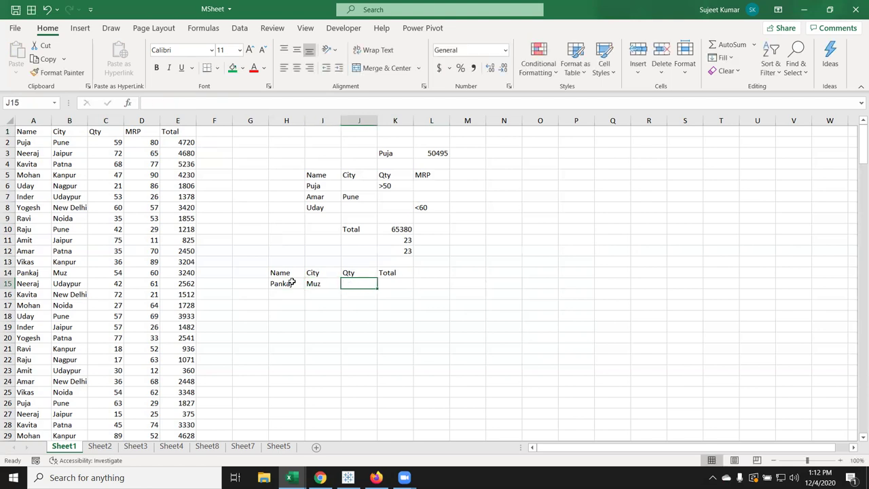
{"action": "type", "text": "54"}
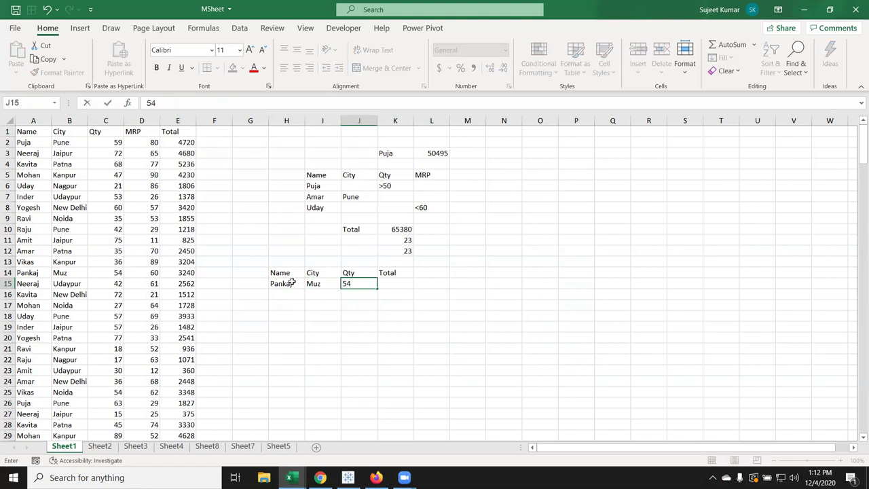
{"action": "key", "text": "Tab"}
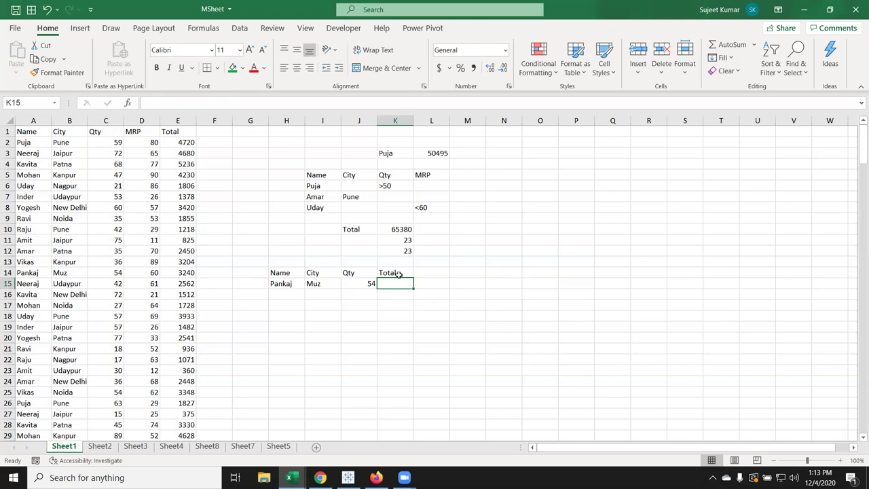
Step: Enter a DGET in K15 over A1:E226 with field E1 and the Name/City criteria, returning 3240
{"action": "type", "text": "="}
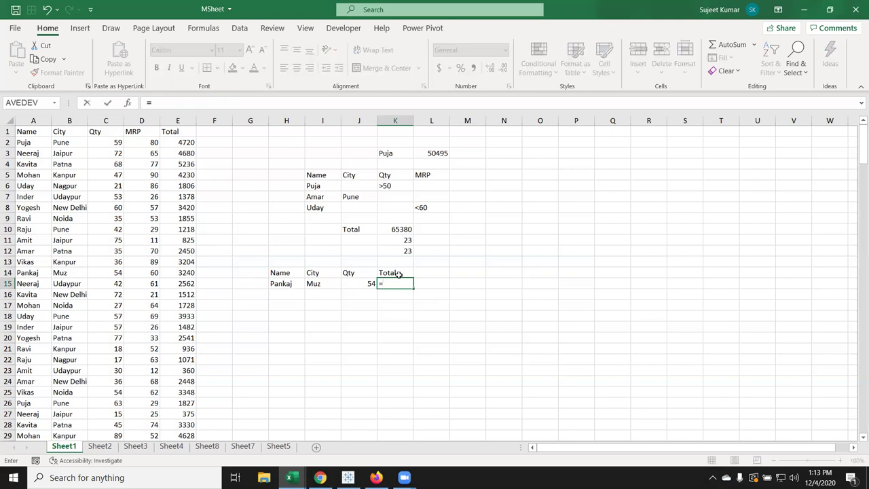
{"action": "type", "text": "dge"}
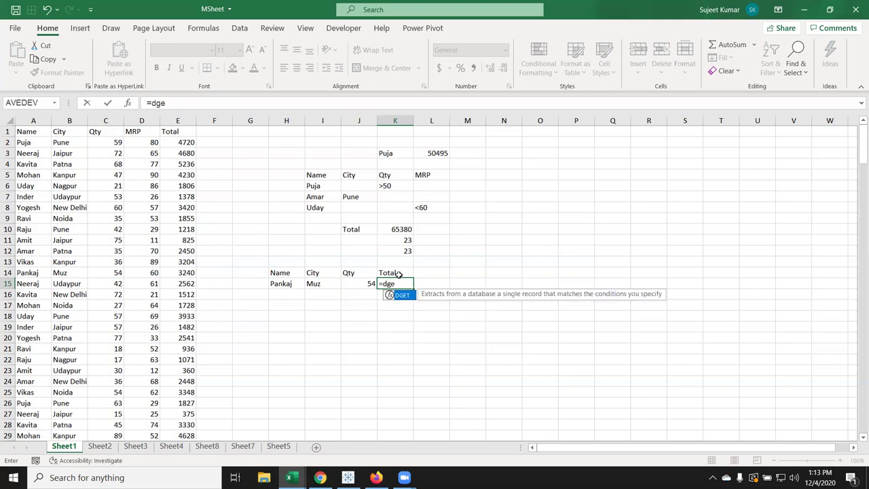
{"action": "key", "text": "Tab"}
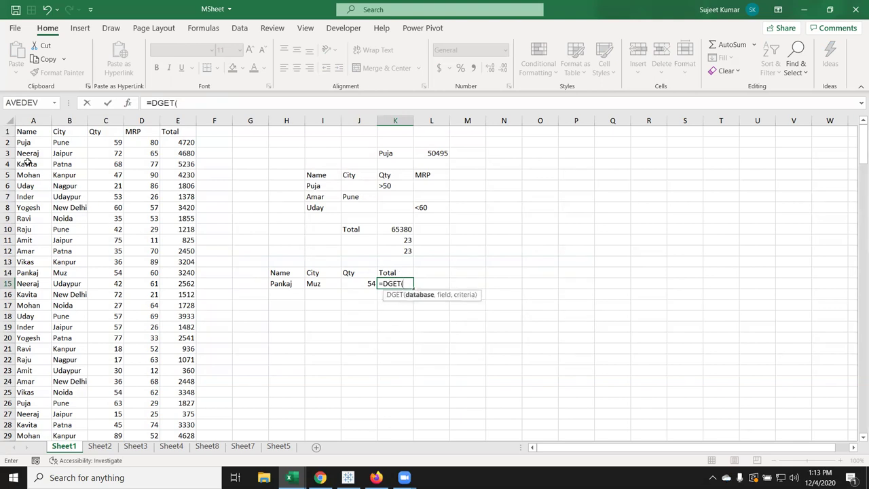
{"action": "left_click", "coordinate": [29, 129]}
{"action": "key", "text": "ctrl+shift+Right"}
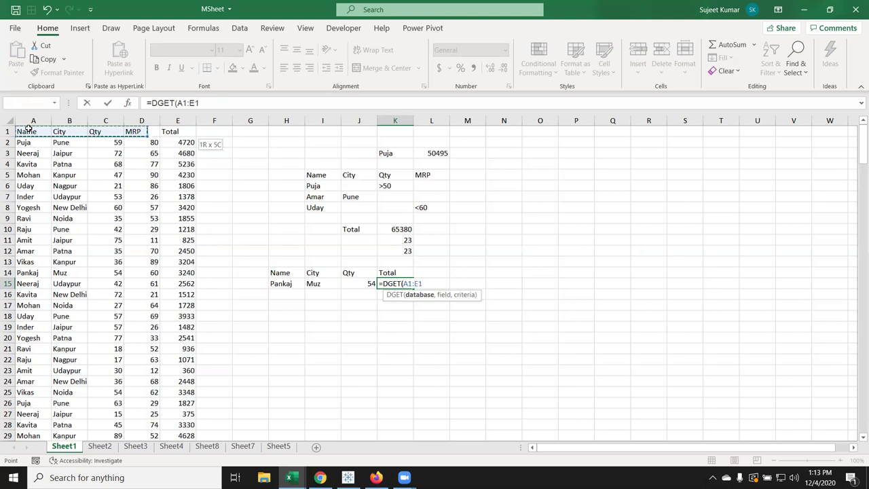
{"action": "key", "text": "ctrl+shift+Down"}
{"action": "type", "text": ","}
{"action": "key", "text": "Up"}
{"action": "key", "text": "Up"}
{"action": "key", "text": "Up"}
{"action": "key", "text": "Up"}
{"action": "key", "text": "Up"}
{"action": "key", "text": "Up"}
{"action": "key", "text": "Up"}
{"action": "key", "text": "Up"}
{"action": "key", "text": "Left"}
{"action": "key", "text": "Left"}
{"action": "key", "text": "Left"}
{"action": "key", "text": "Left"}
{"action": "key", "text": "Left"}
{"action": "key", "text": "Left"}
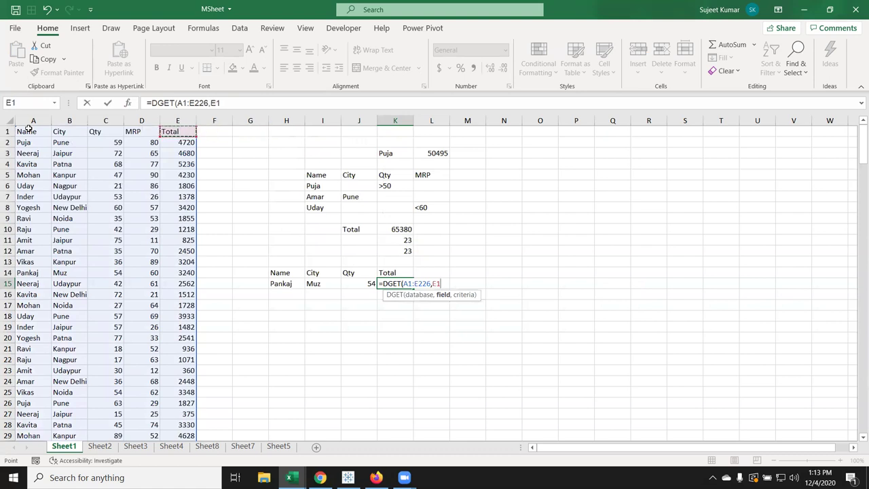
{"action": "type", "text": "n"}
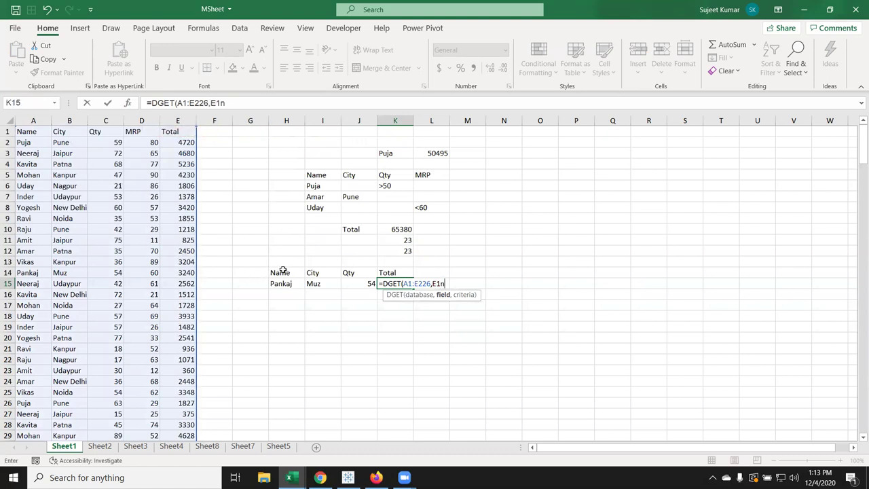
{"action": "key", "text": "BackSpace"}
{"action": "type", "text": ","}
{"action": "left_click_drag", "start_coordinate": [285, 273], "coordinate": [338, 284]}
{"action": "key", "text": "Return"}
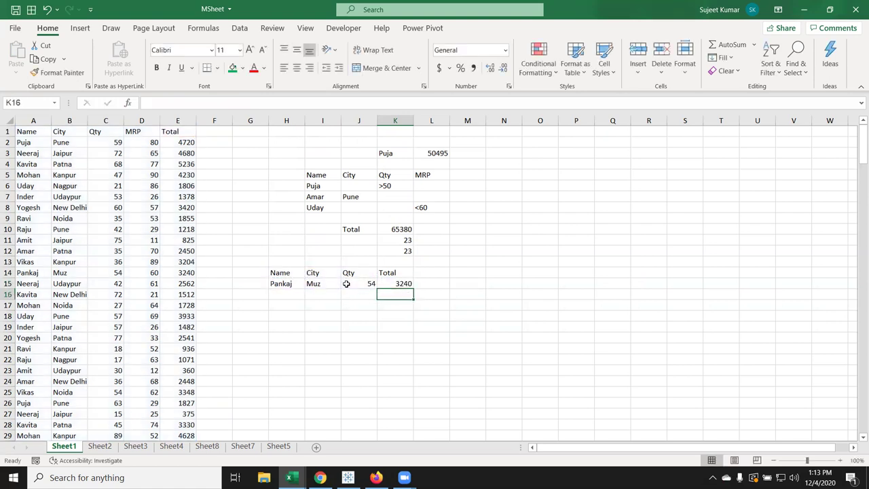
Step: Fill row 14's Pankaj, Muz, 54 down into row 15, making the DGET return #NUM!
{"action": "left_click", "coordinate": [408, 283]}
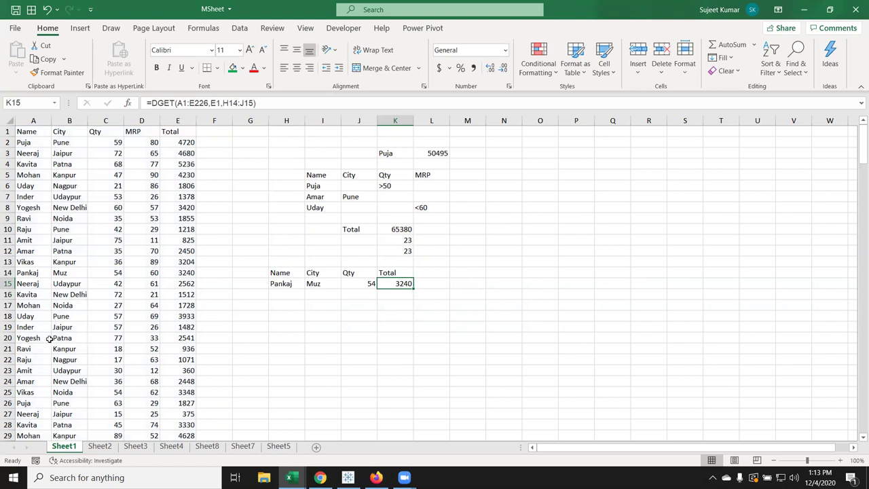
{"action": "left_click_drag", "start_coordinate": [32, 274], "coordinate": [97, 281]}
{"action": "key", "text": "ctrl+d"}
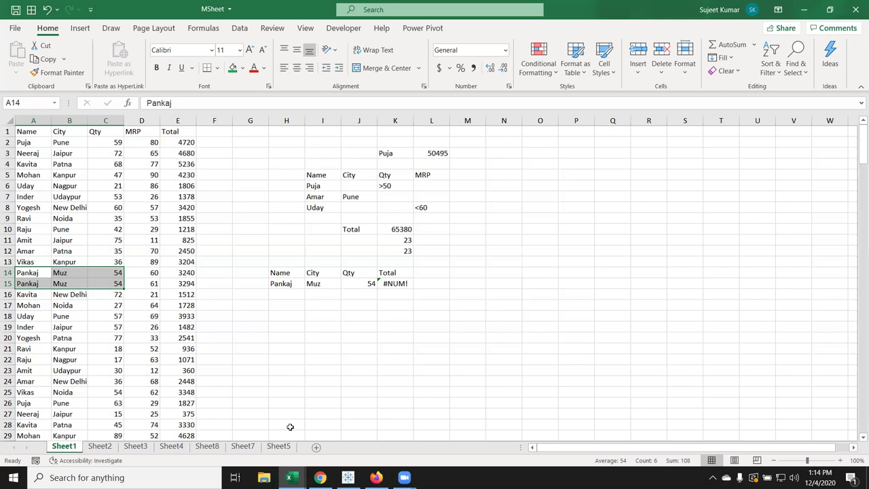
Step: Insert a new blank Sheet9, go back to Sheet1, and close the accessibility pane
{"action": "left_click", "coordinate": [316, 447]}
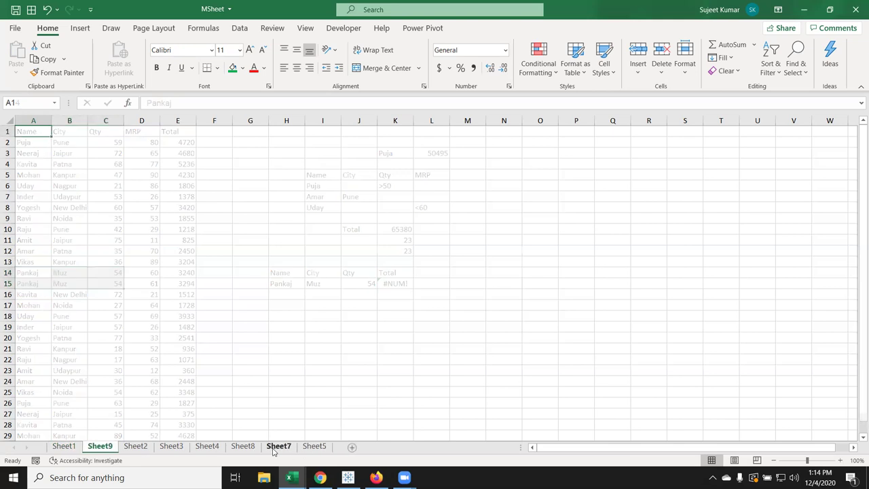
{"action": "left_click", "coordinate": [75, 460]}
{"action": "left_click", "coordinate": [64, 447]}
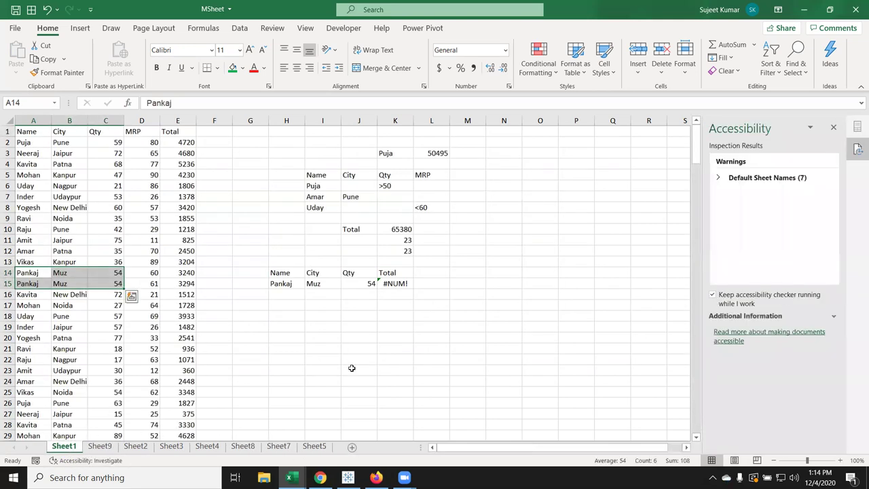
{"action": "left_click", "coordinate": [833, 129]}
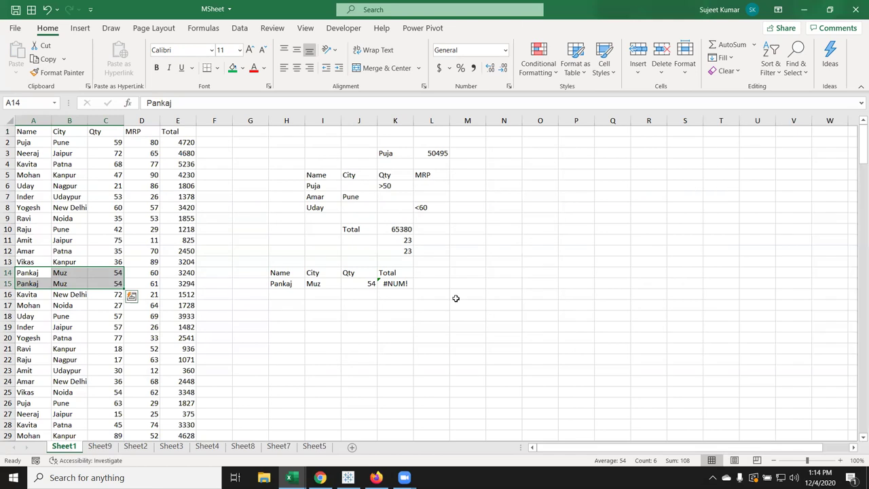
Step: Select empty cell J31 on Sheet1 for a test formula
{"action": "left_click", "coordinate": [356, 327]}
{"action": "scroll", "coordinate": [434, 328], "scroll_direction": "down", "scroll_amount": 4}
{"action": "scroll", "coordinate": [442, 319], "scroll_direction": "down", "scroll_amount": 5}
{"action": "scroll", "coordinate": [442, 316], "scroll_direction": "up", "scroll_amount": 5}
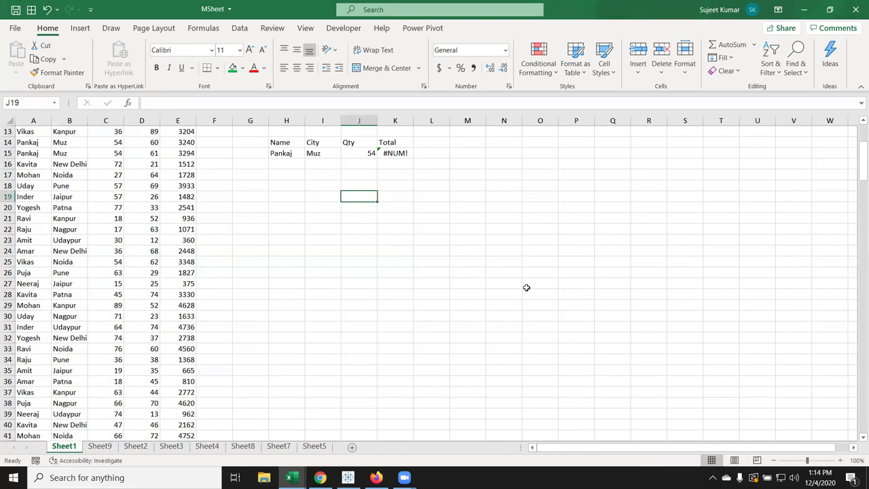
{"action": "scroll", "coordinate": [526, 287], "scroll_direction": "up", "scroll_amount": 4}
{"action": "left_click", "coordinate": [550, 215]}
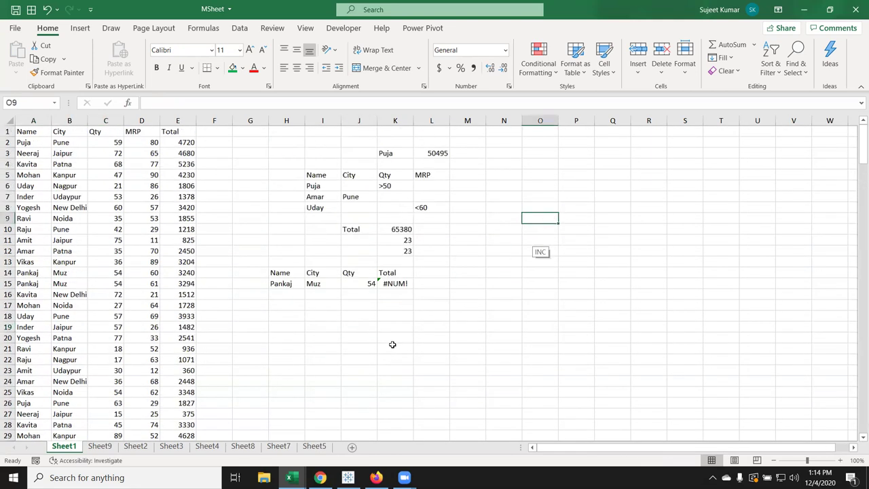
{"action": "scroll", "coordinate": [391, 346], "scroll_direction": "down", "scroll_amount": 4}
{"action": "left_click", "coordinate": [358, 326]}
{"action": "left_click", "coordinate": [80, 28]}
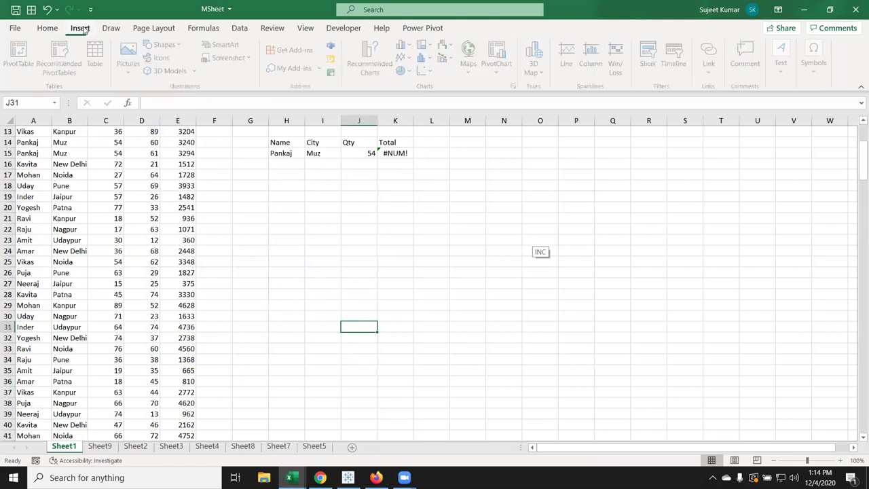
{"action": "left_click", "coordinate": [129, 103]}
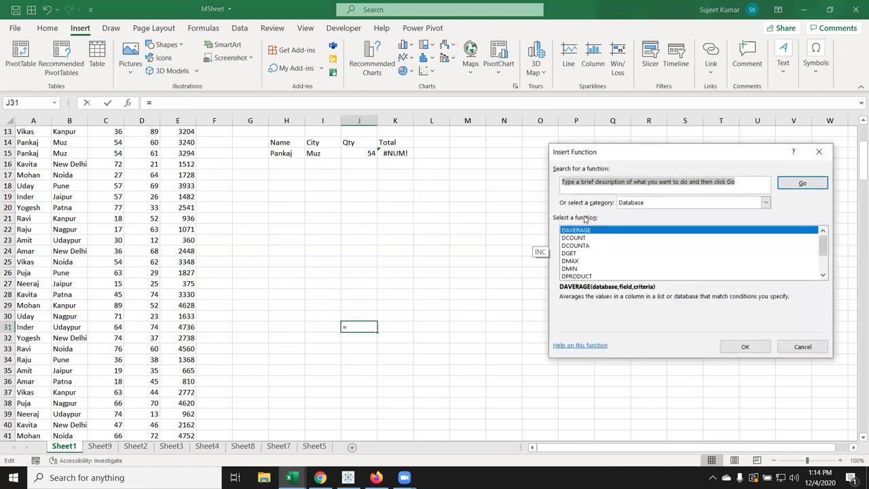
{"action": "left_click", "coordinate": [645, 203]}
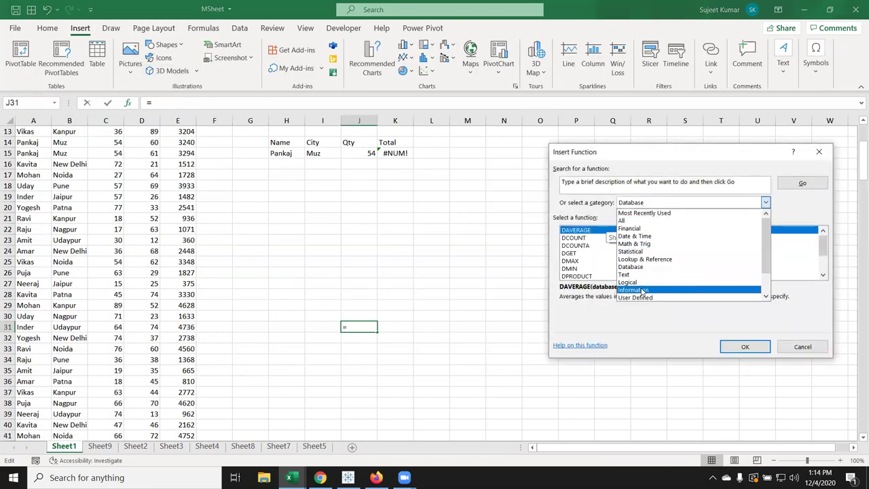
{"action": "left_click", "coordinate": [643, 290]}
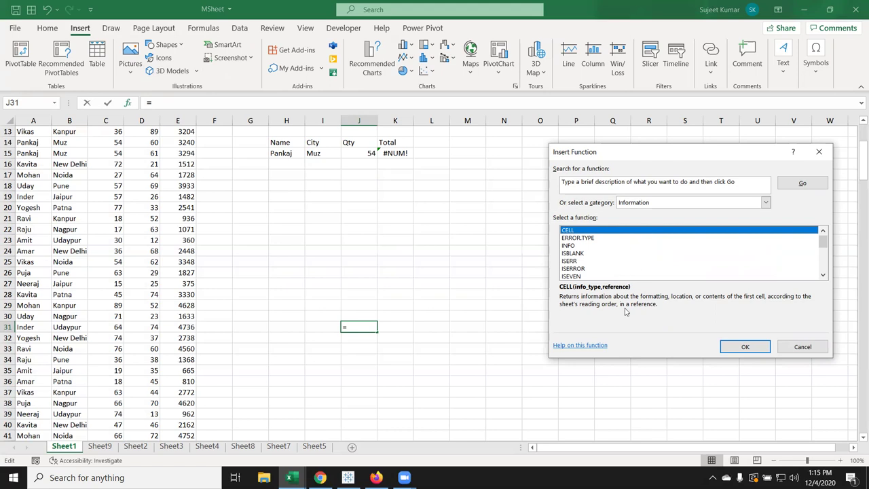
{"action": "left_click", "coordinate": [760, 350]}
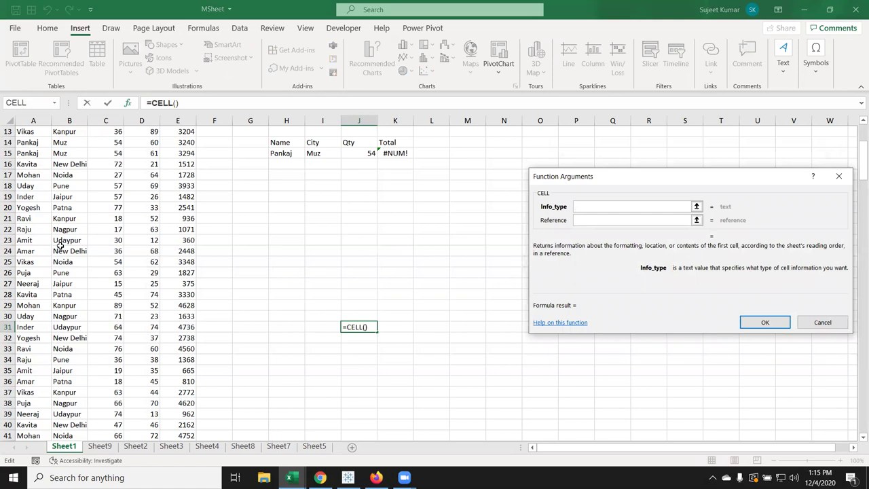
{"action": "left_click", "coordinate": [177, 229]}
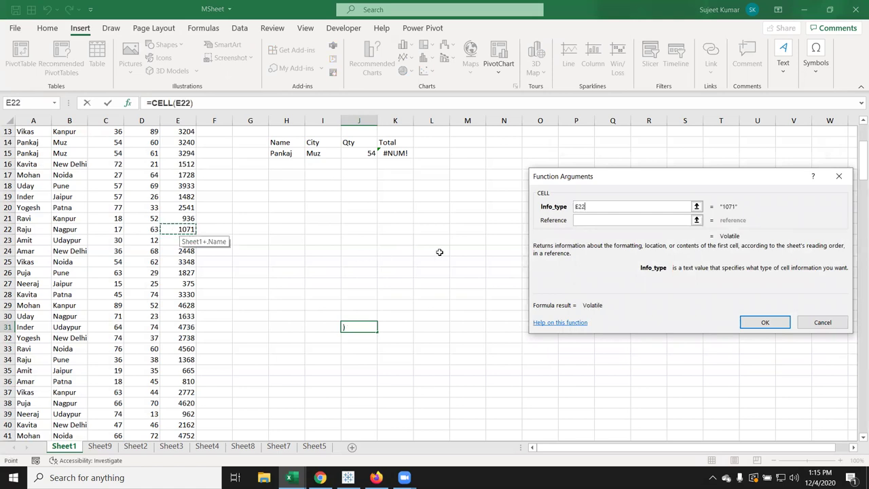
{"action": "left_click", "coordinate": [638, 220]}
{"action": "key", "text": "Escape"}
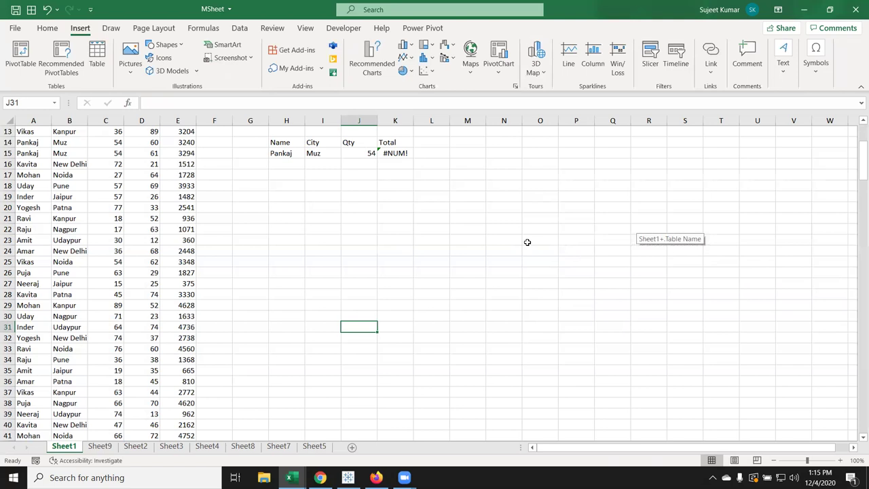
{"action": "type", "text": "=cel"}
{"action": "key", "text": "Tab"}
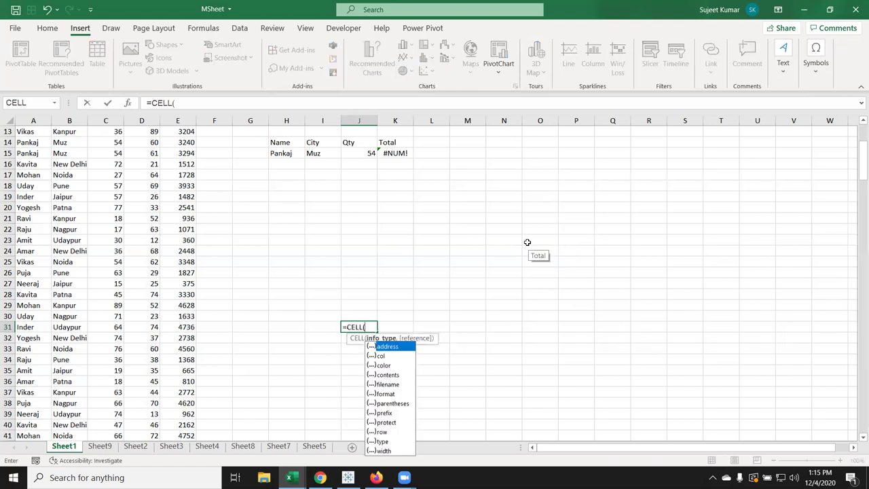
{"action": "key", "text": "Down"}
{"action": "key", "text": "Down"}
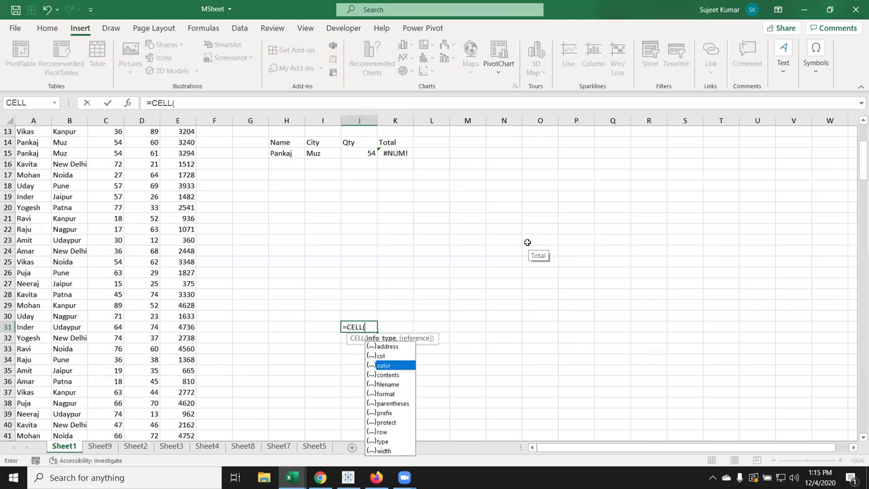
{"action": "key", "text": "Down"}
{"action": "key", "text": "Down"}
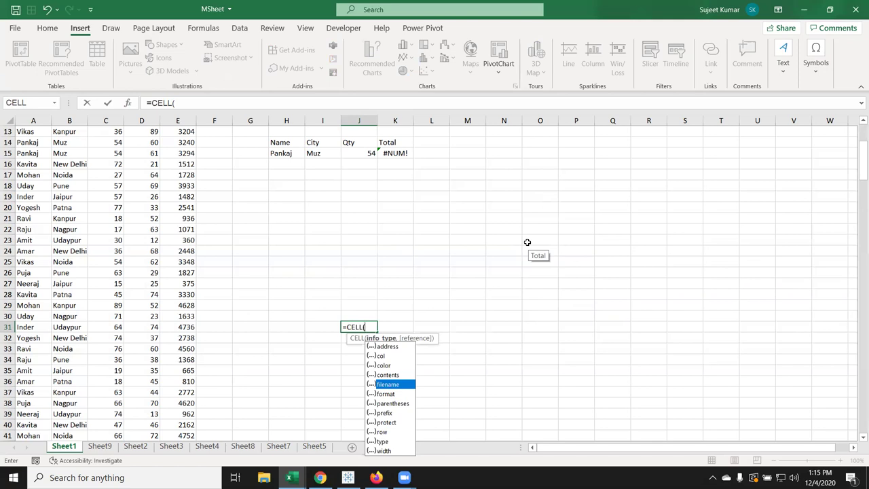
{"action": "key", "text": "Up"}
{"action": "key", "text": "Up"}
{"action": "key", "text": "Up"}
{"action": "key", "text": "Up"}
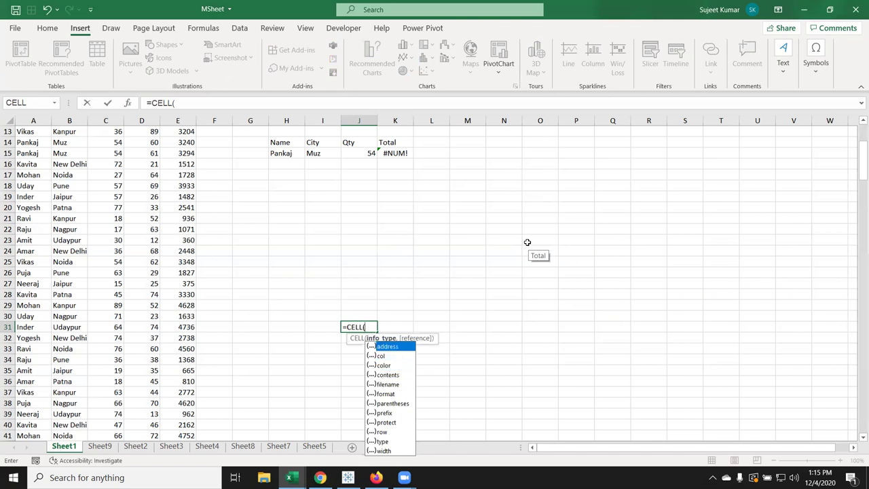
{"action": "key", "text": "Down"}
{"action": "key", "text": "Down"}
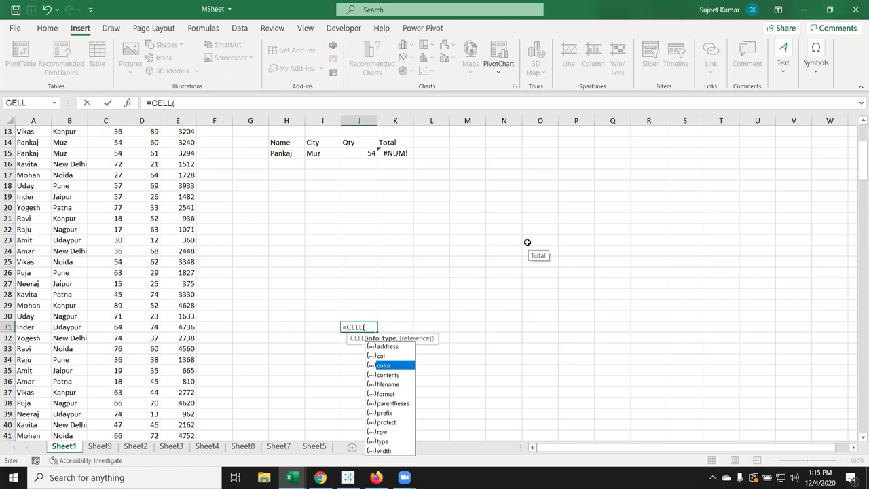
{"action": "key", "text": "Down"}
{"action": "key", "text": "Down"}
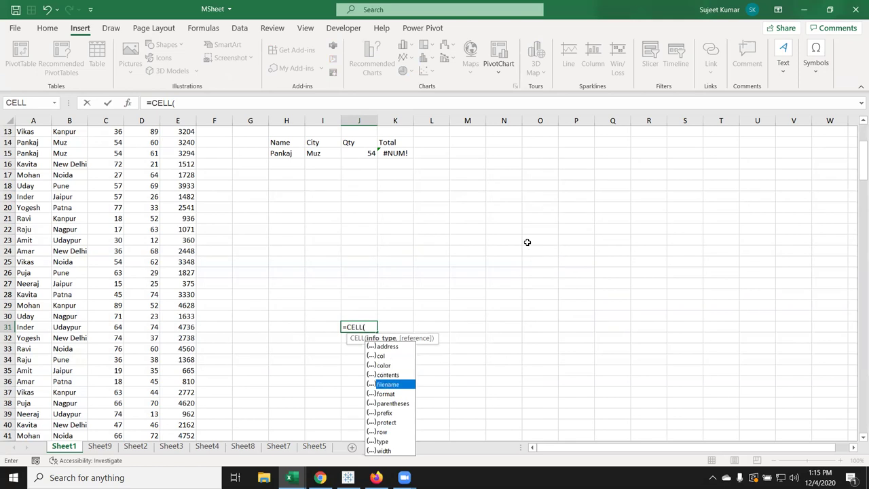
{"action": "key", "text": "Down"}
{"action": "key", "text": "Down"}
{"action": "key", "text": "Down"}
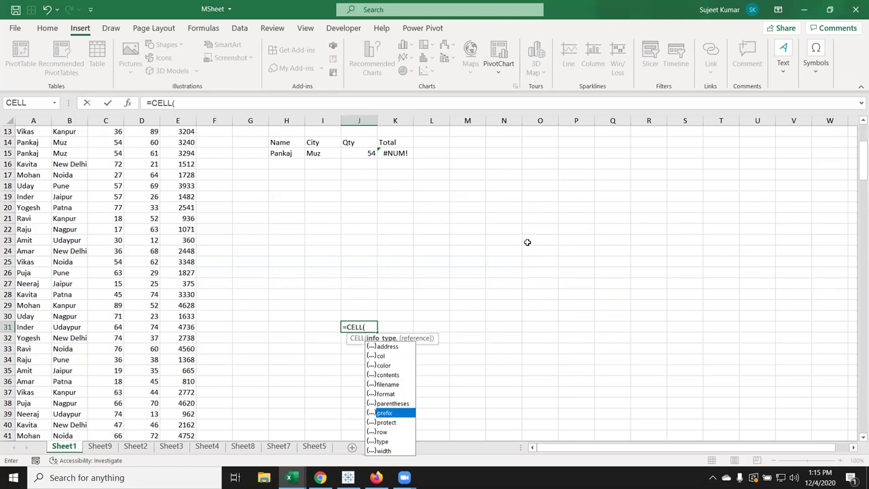
{"action": "key", "text": "Down"}
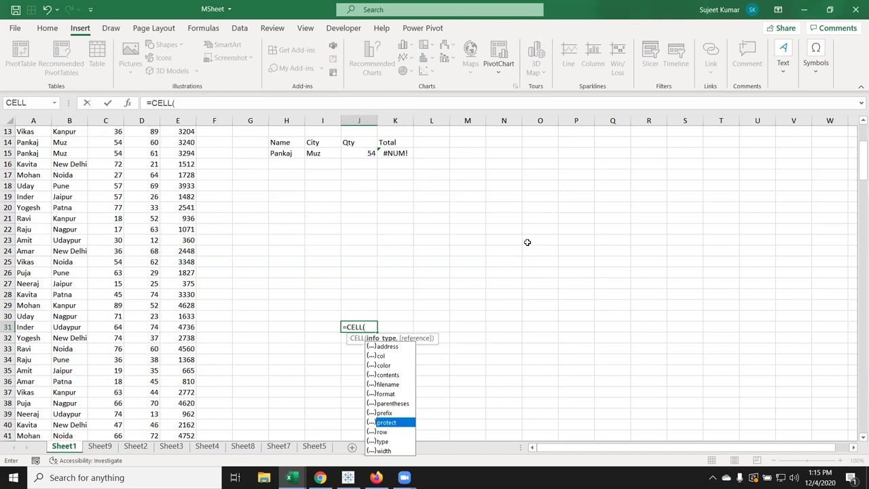
{"action": "key", "text": "Down"}
{"action": "key", "text": "Down"}
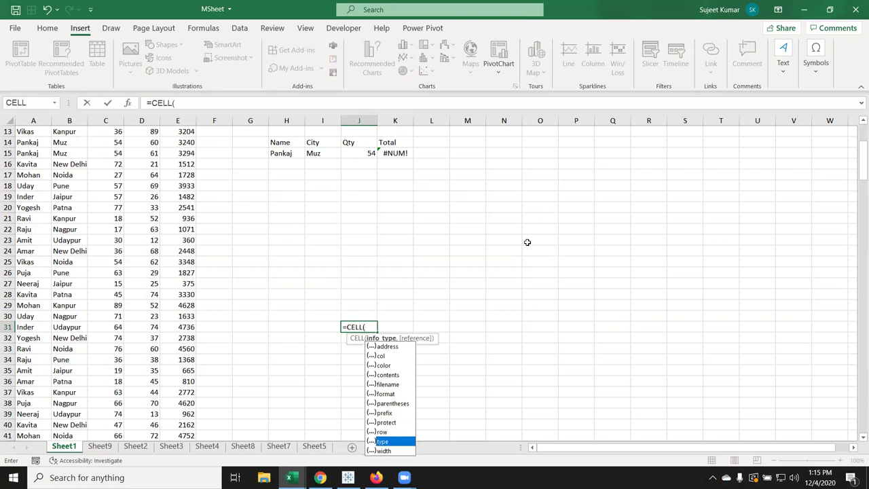
{"action": "key", "text": "Down"}
{"action": "key", "text": "Up"}
{"action": "key", "text": "Up"}
{"action": "key", "text": "Up"}
{"action": "key", "text": "Up"}
{"action": "key", "text": "Up"}
{"action": "key", "text": "Up"}
{"action": "key", "text": "Up"}
{"action": "key", "text": "Tab"}
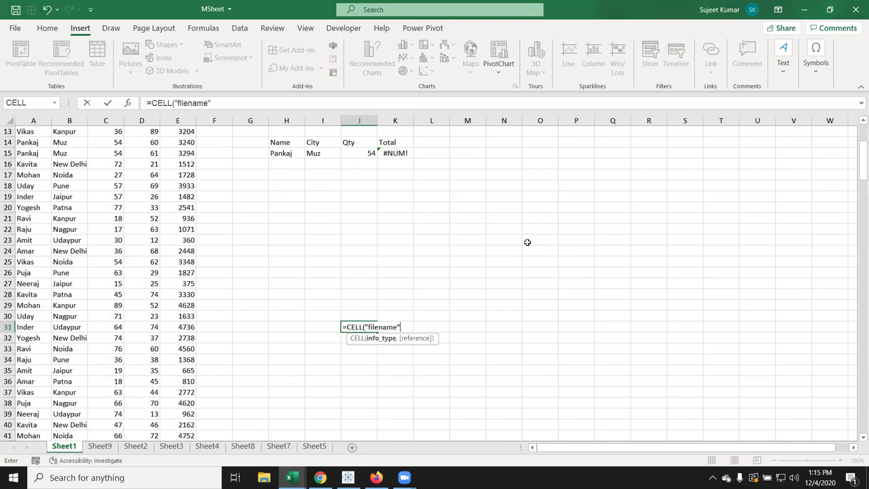
{"action": "key", "text": "Return"}
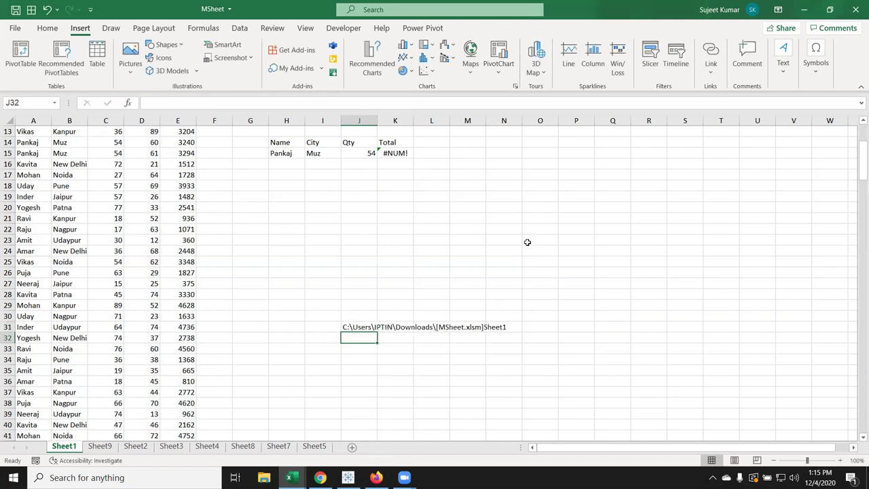
{"action": "key", "text": "Up"}
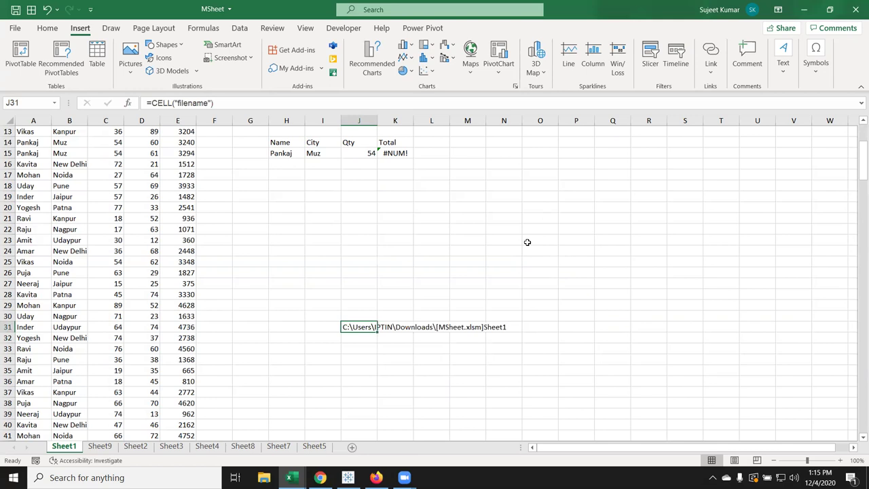
{"action": "key", "text": "Delete"}
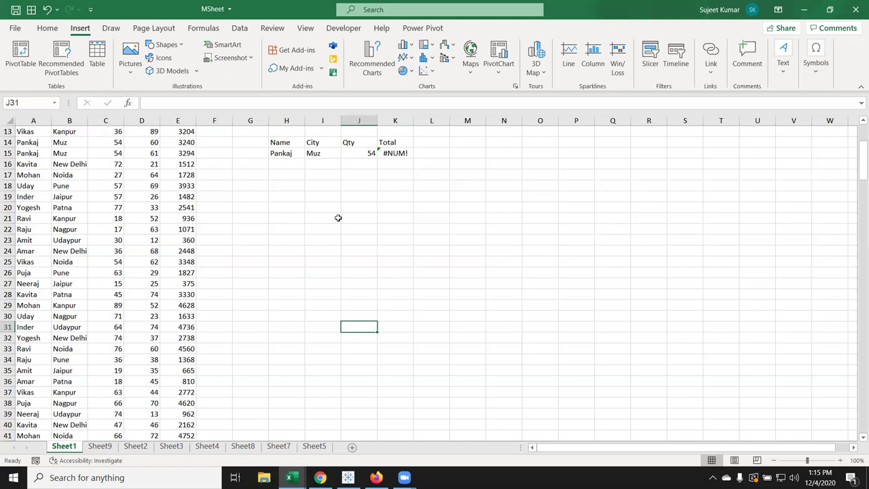
Step: Enter =CELL("filename") in I25 to show the workbook's full file path
{"action": "left_click", "coordinate": [325, 262]}
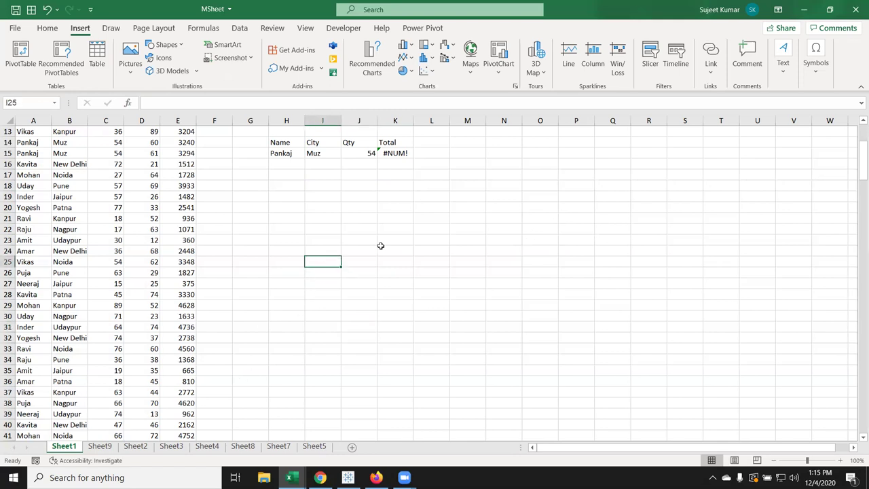
{"action": "type", "text": "=cel"}
{"action": "key", "text": "Tab"}
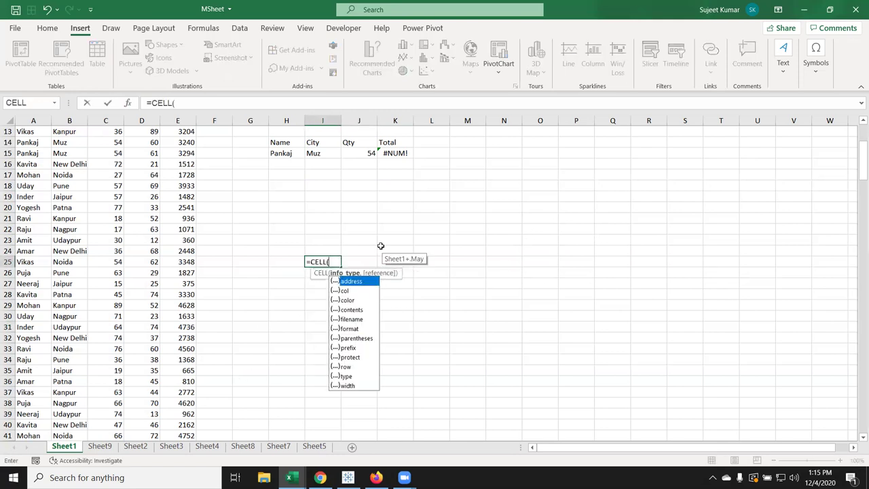
{"action": "key", "text": "Down"}
{"action": "key", "text": "Down"}
{"action": "key", "text": "Down"}
{"action": "key", "text": "Down"}
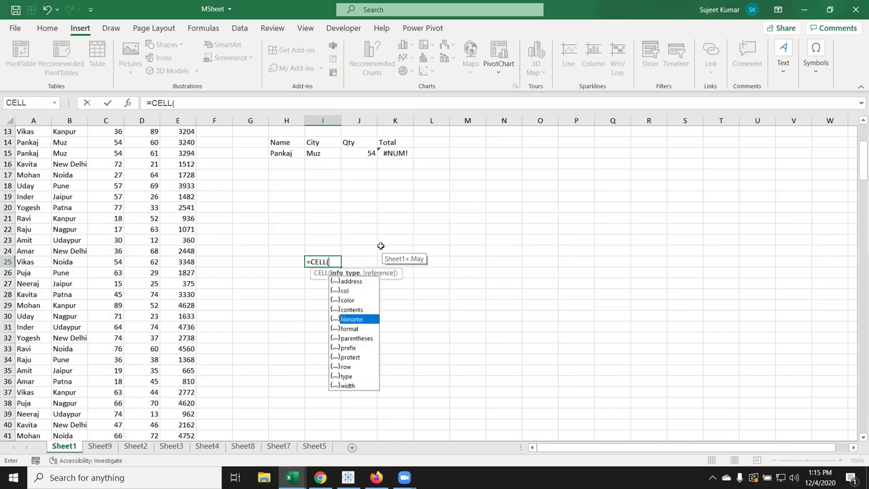
{"action": "key", "text": "Tab"}
{"action": "key", "text": "Return"}
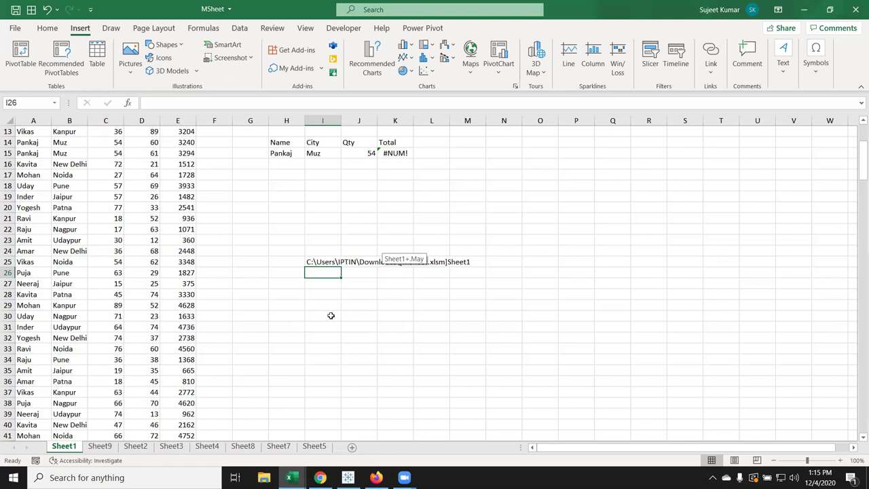
Step: Enter =FIND("]",I25,1) in I26, returning the bracket position 38
{"action": "type", "text": "=fin"}
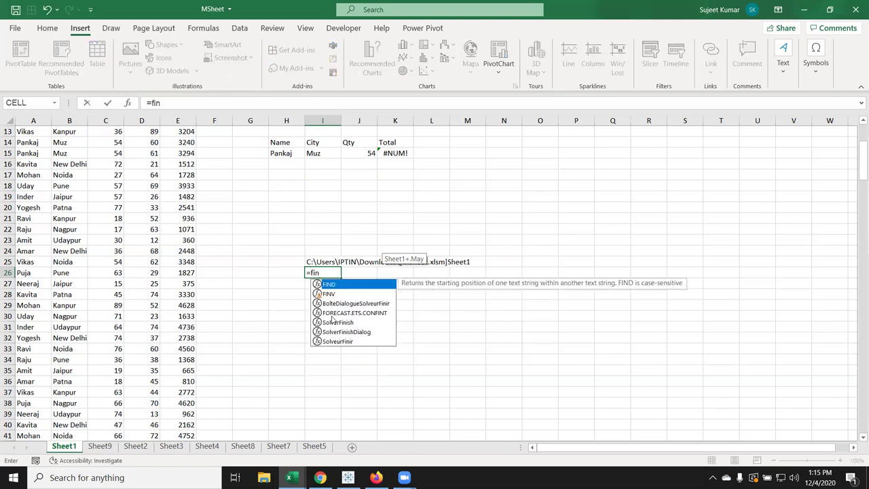
{"action": "key", "text": "Tab"}
{"action": "type", "text": "\"]\","}
{"action": "key", "text": "Up"}
{"action": "type", "text": ",0"}
{"action": "key", "text": "BackSpace"}
{"action": "type", "text": "1"}
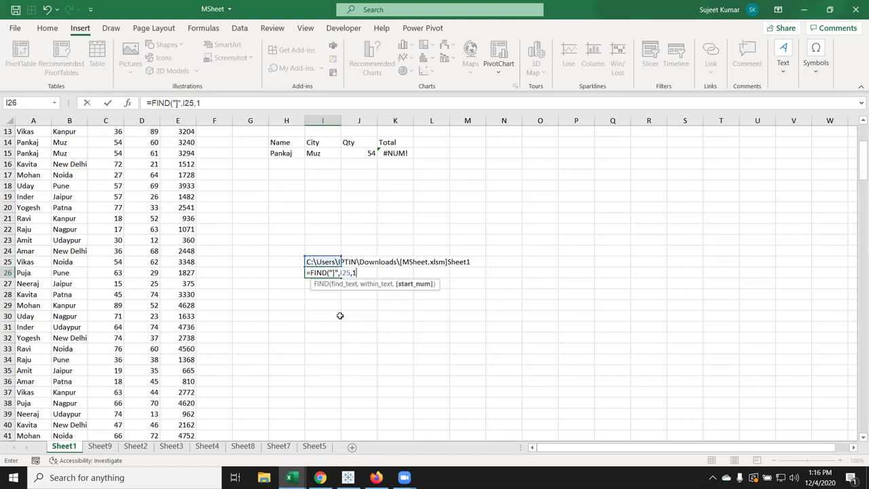
{"action": "key", "text": "Return"}
{"action": "key", "text": "Up"}
{"action": "key", "text": "Right"}
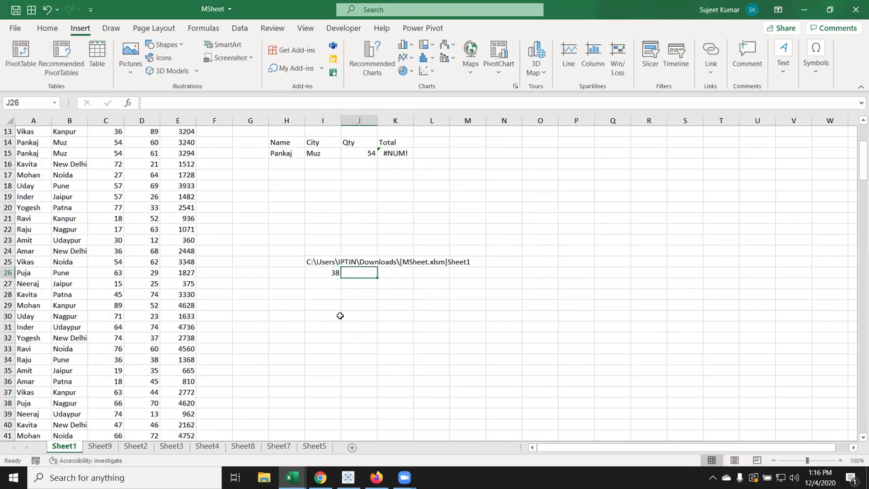
Step: Enter =RIGHT(I25,LEN(I25)-I26) in J26, accepting the correction, to show Sheet1
{"action": "type", "text": "=RI"}
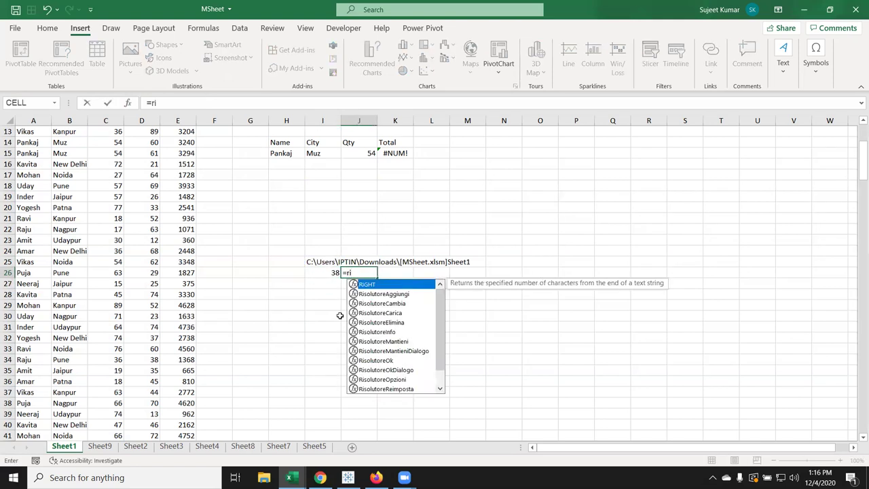
{"action": "key", "text": "Tab"}
{"action": "key", "text": "Up"}
{"action": "key", "text": "Left"}
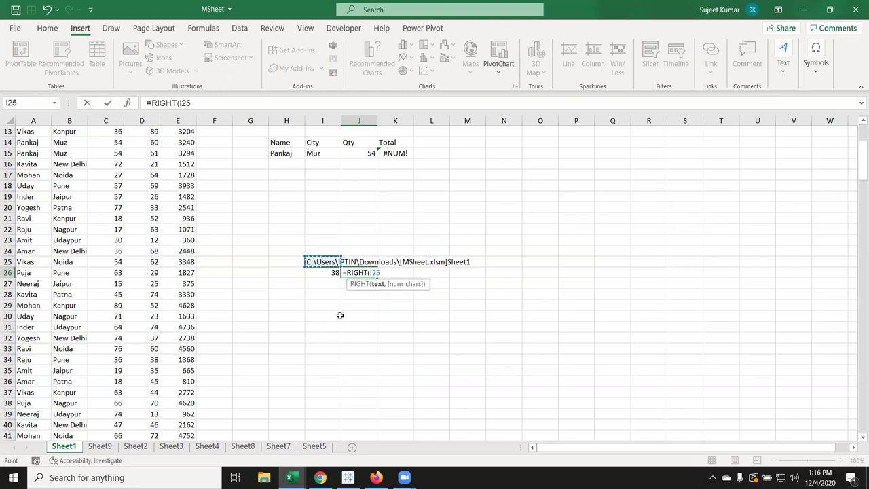
{"action": "type", "text": ","}
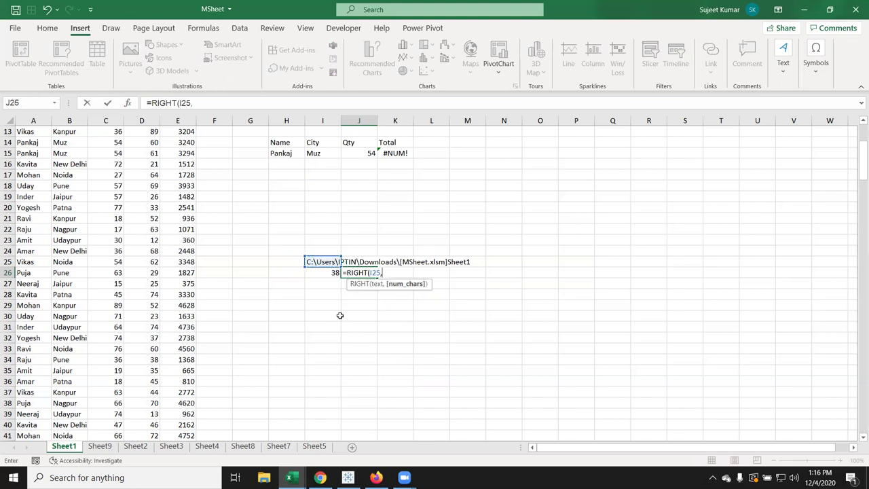
{"action": "type", "text": "LEN("}
{"action": "key", "text": "Left"}
{"action": "key", "text": "Up"}
{"action": "type", "text": ")-"}
{"action": "key", "text": "Left"}
{"action": "key", "text": "Return"}
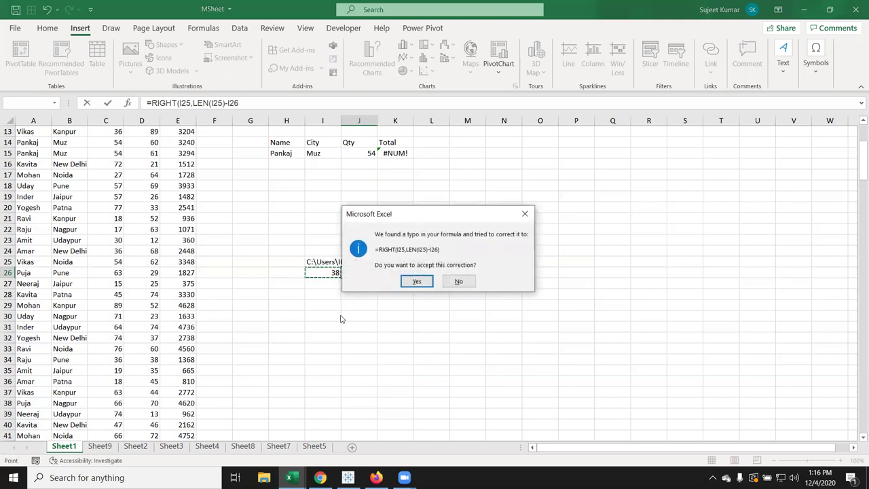
{"action": "key", "text": "Return"}
{"action": "key", "text": "Up"}
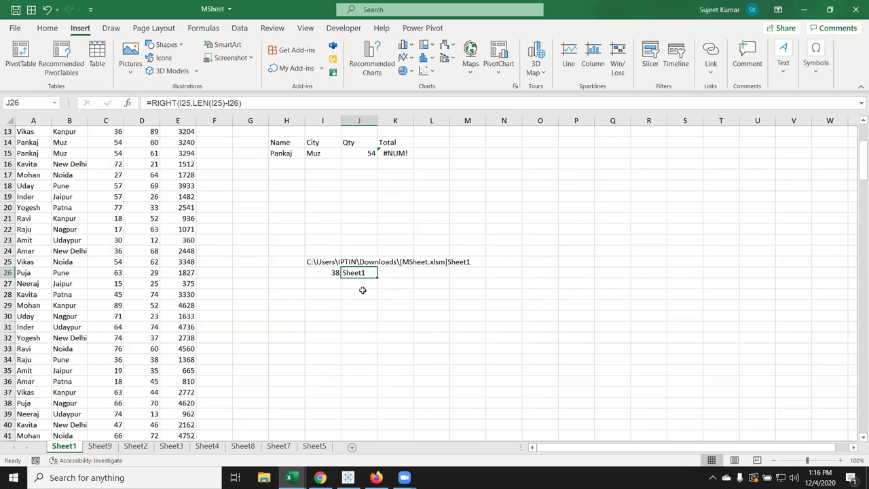
Step: Rename the Sheet1 worksheet to JAN
{"action": "double_click", "coordinate": [65, 447]}
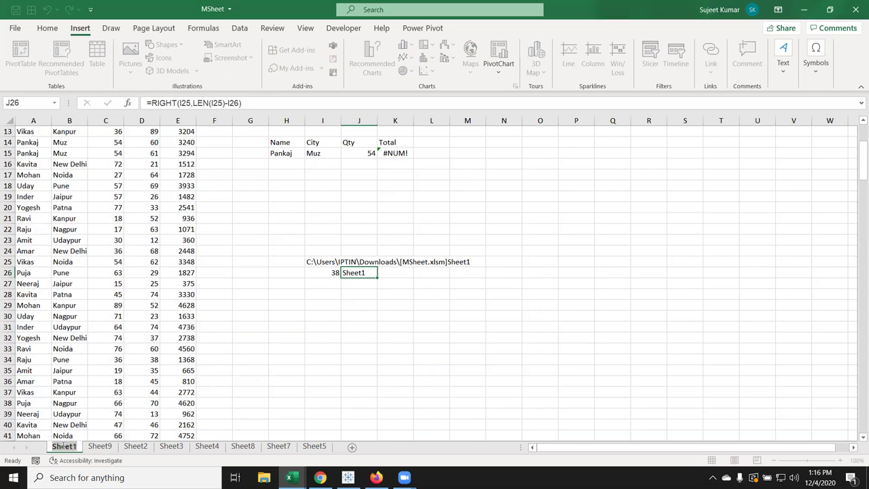
{"action": "type", "text": "JAN"}
{"action": "key", "text": "Return"}
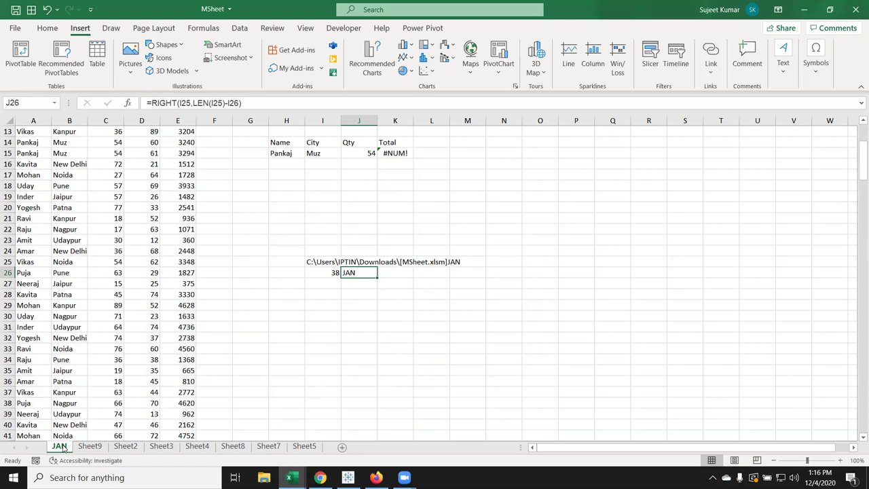
Step: Clear the sheet-name test formula from J26 and return to cell A1
{"action": "key", "text": "Delete"}
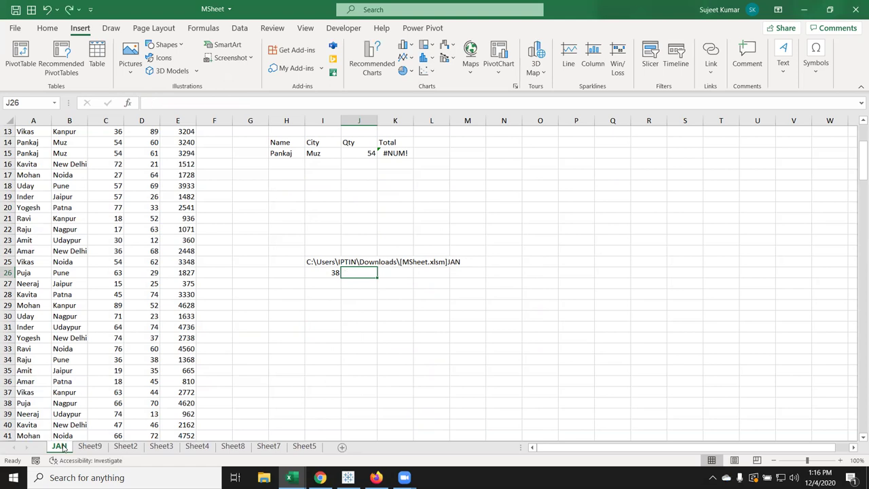
{"action": "key", "text": "Home"}
{"action": "key", "text": "ctrl+Up"}
Step: Copy the sales table A1:E226 into a new workbook, Book10
{"action": "key", "text": "ctrl+shift+Right"}
{"action": "key", "text": "ctrl+shift+Down"}
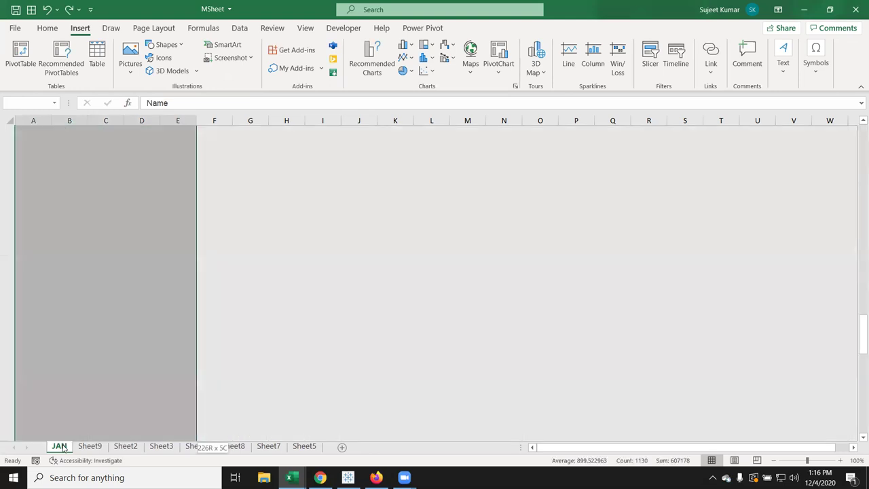
{"action": "key", "text": "ctrl+c"}
{"action": "key", "text": "ctrl+n"}
{"action": "key", "text": "ctrl+v"}
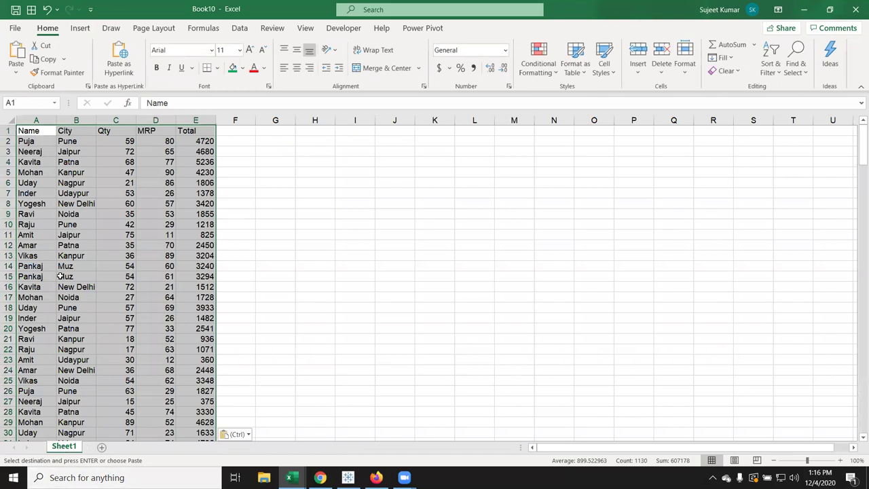
Step: Rename the pasted sheet to Data and add a blank Sheet2
{"action": "double_click", "coordinate": [65, 446]}
{"action": "type", "text": "Data"}
{"action": "left_click", "coordinate": [314, 327]}
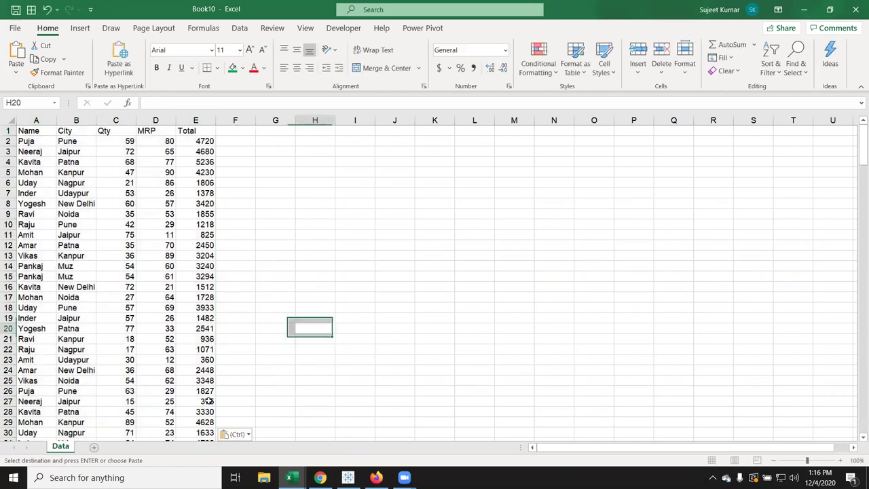
{"action": "left_click", "coordinate": [94, 447]}
{"action": "left_click", "coordinate": [61, 446]}
Step: Copy the Name column from the data into column A of the blank Sheet2
{"action": "left_click", "coordinate": [36, 122]}
{"action": "key", "text": "ctrl+c"}
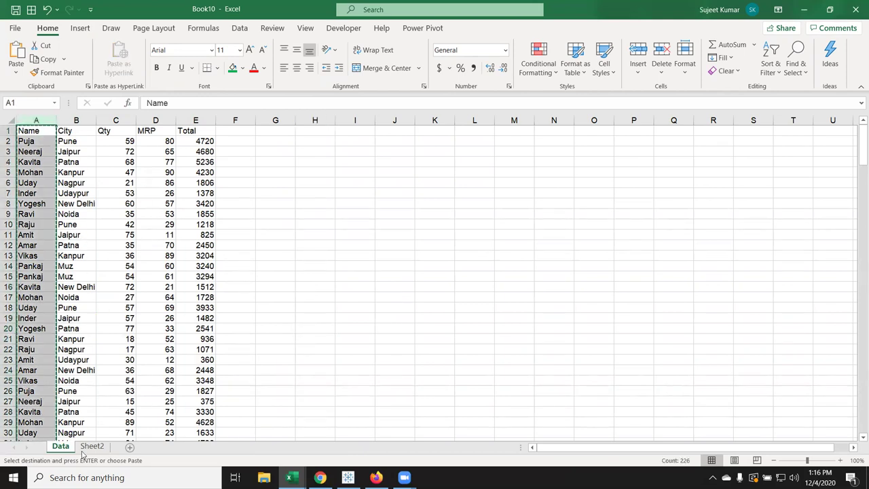
{"action": "left_click", "coordinate": [93, 446]}
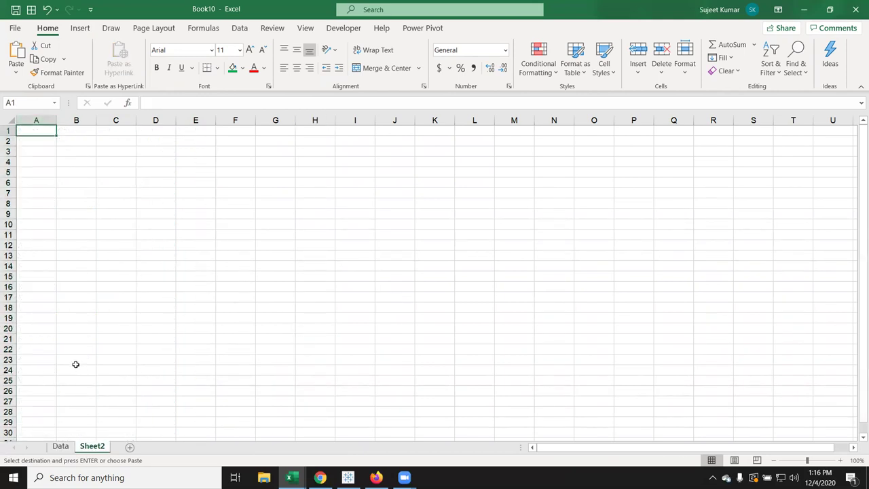
{"action": "key", "text": "ctrl+v"}
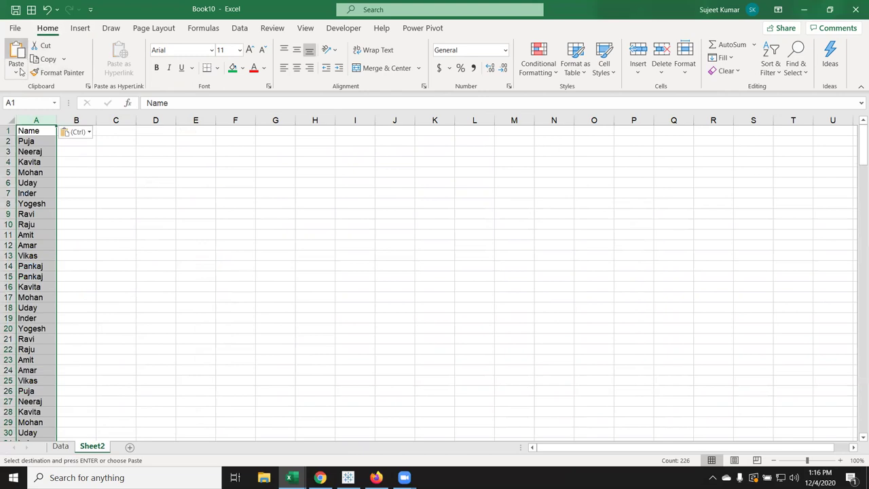
{"action": "left_click", "coordinate": [16, 72]}
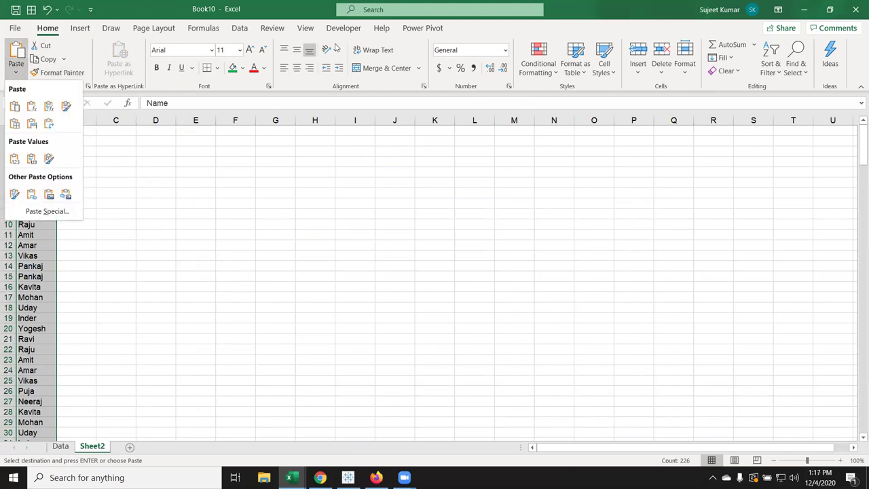
{"action": "key", "text": "Escape"}
Step: Remove duplicate names from column A, dismissing the 212-duplicates-removed message
{"action": "left_click", "coordinate": [239, 29]}
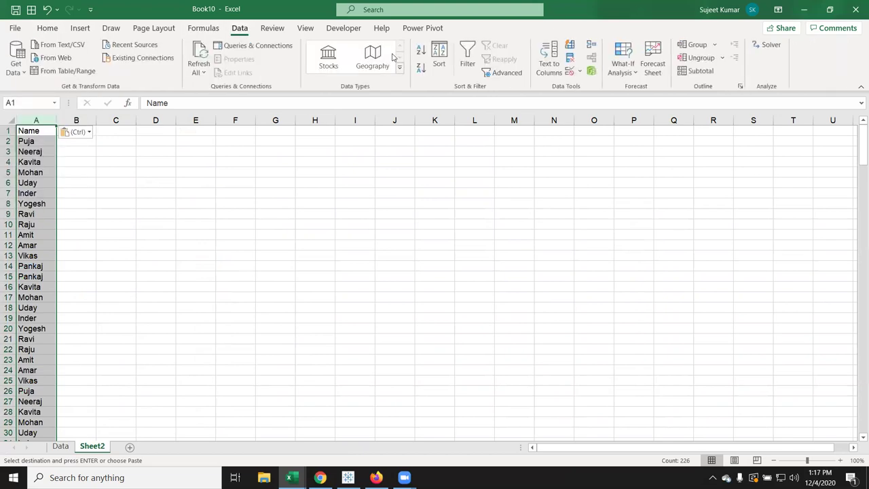
{"action": "left_click", "coordinate": [570, 57]}
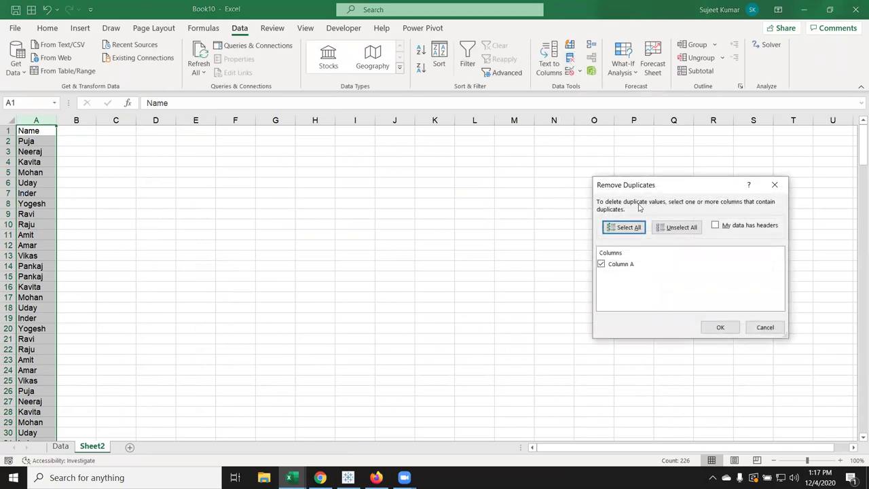
{"action": "left_click", "coordinate": [709, 330]}
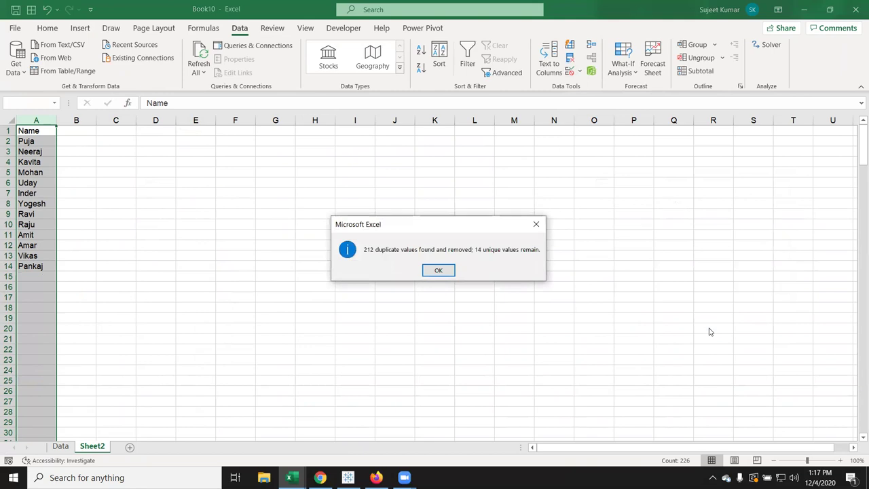
{"action": "key", "text": "Return"}
{"action": "key", "text": "Right"}
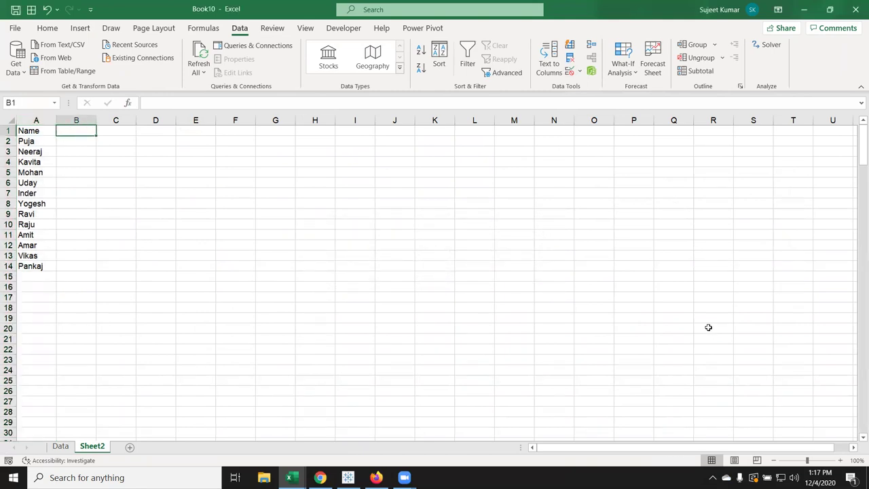
Step: Add the headings Qty, AvMRP and Total in B1:D1
{"action": "type", "text": "Total"}
{"action": "key", "text": "BackSpace"}
{"action": "key", "text": "BackSpace"}
{"action": "key", "text": "BackSpace"}
{"action": "type", "text": "Qty"}
{"action": "key", "text": "Tab"}
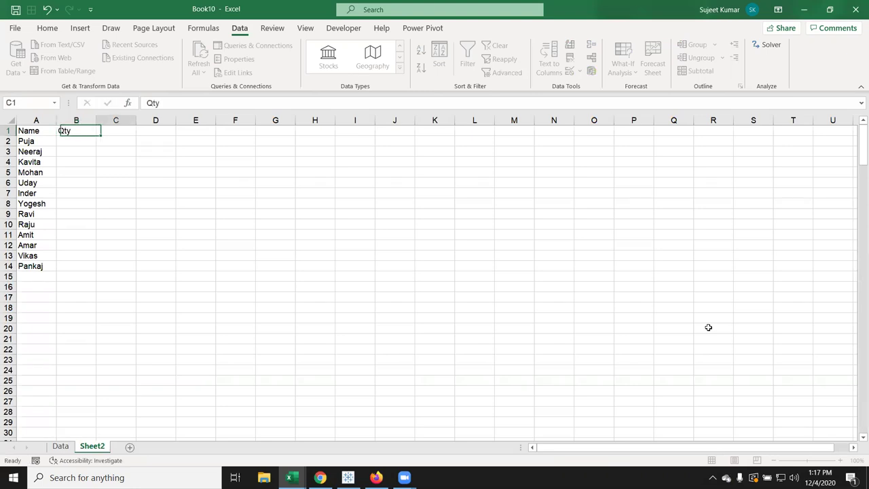
{"action": "type", "text": "AvMR"}
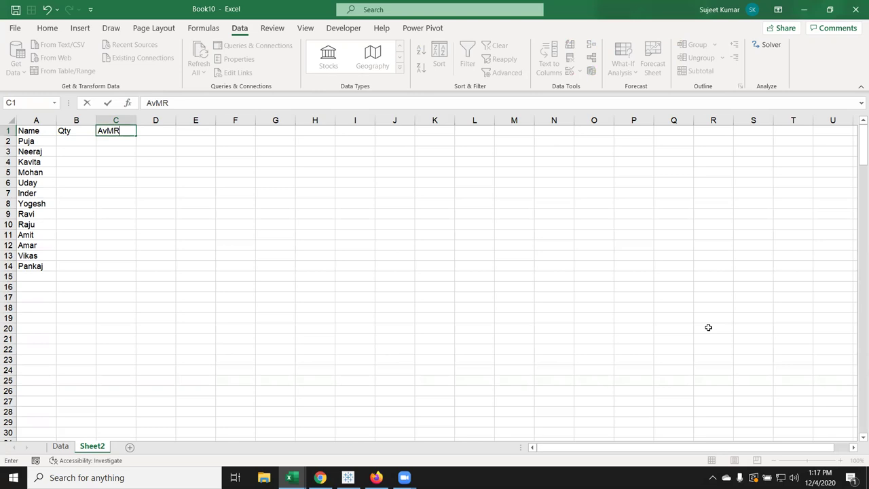
{"action": "type", "text": "P"}
{"action": "key", "text": "Tab"}
{"action": "type", "text": "Total"}
{"action": "key", "text": "Return"}
Step: Enter =SUMIFS(Data!C:C,Data!A:A,A2,Data!B:B,"Pune") in B2
{"action": "type", "text": "="}
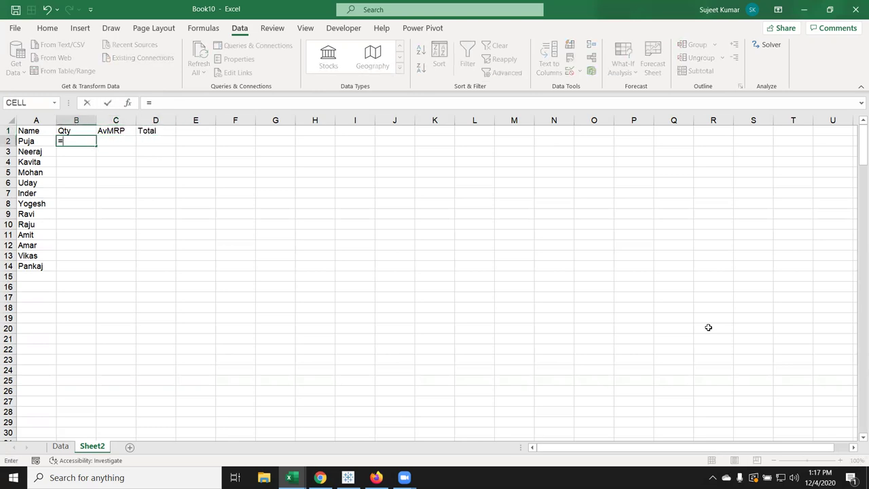
{"action": "type", "text": "sum"}
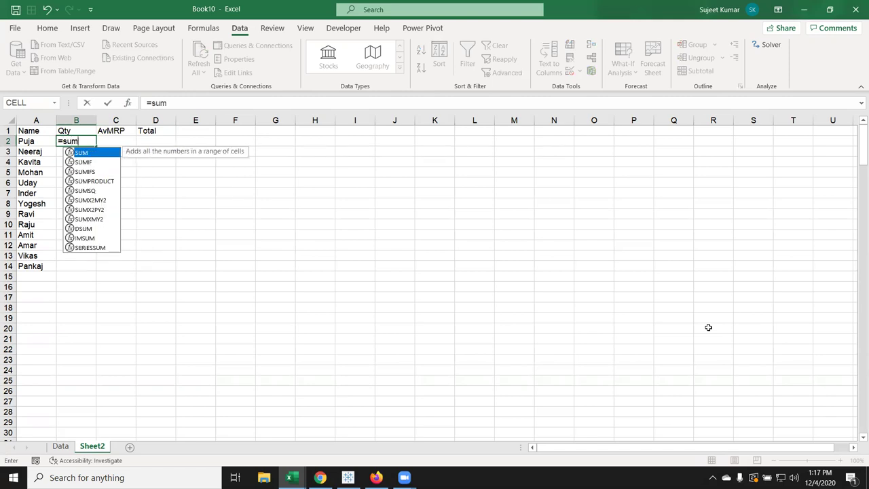
{"action": "type", "text": "i"}
{"action": "key", "text": "Tab"}
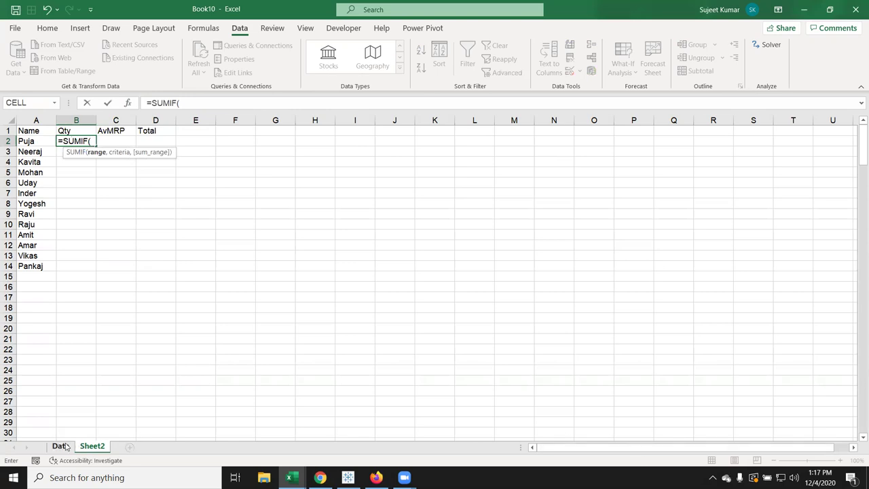
{"action": "key", "text": "BackSpace"}
{"action": "key", "text": "Down"}
{"action": "key", "text": "Tab"}
{"action": "left_click", "coordinate": [61, 446]}
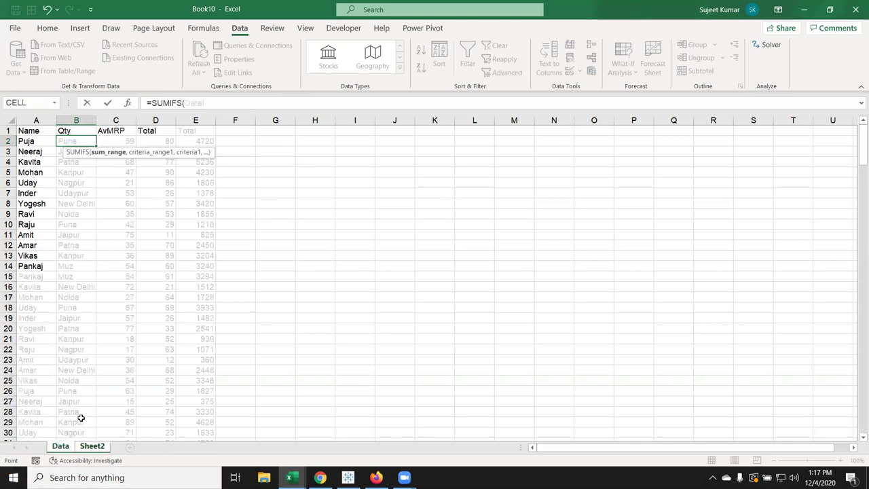
{"action": "left_click", "coordinate": [117, 120]}
{"action": "type", "text": ","}
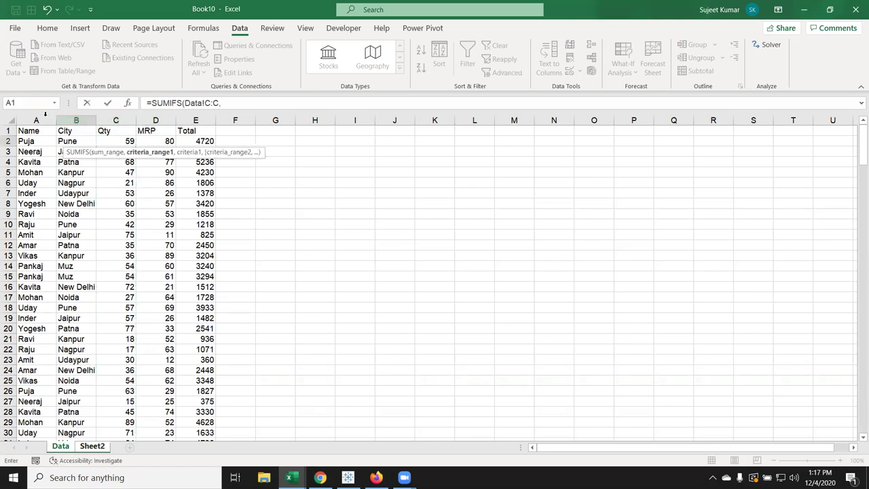
{"action": "left_click", "coordinate": [45, 117]}
{"action": "type", "text": ",a2,"}
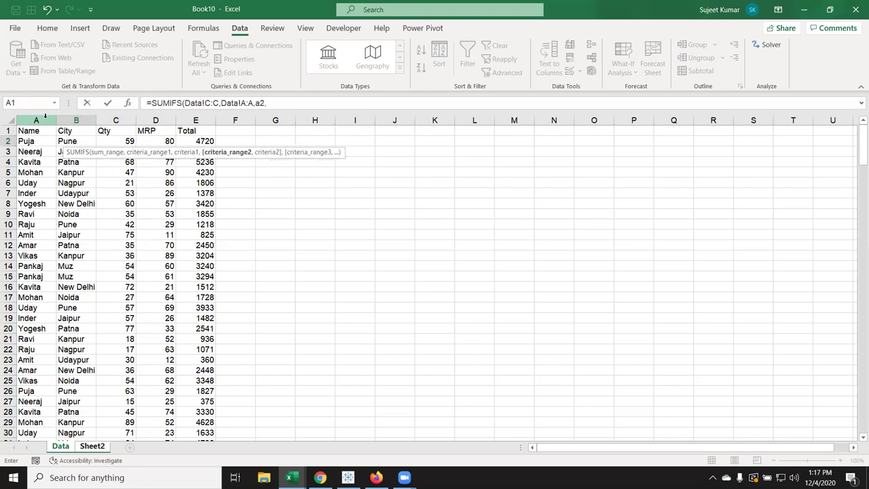
{"action": "left_click", "coordinate": [76, 121]}
{"action": "type", "text": ","}
{"action": "type", "text": "Pune"}
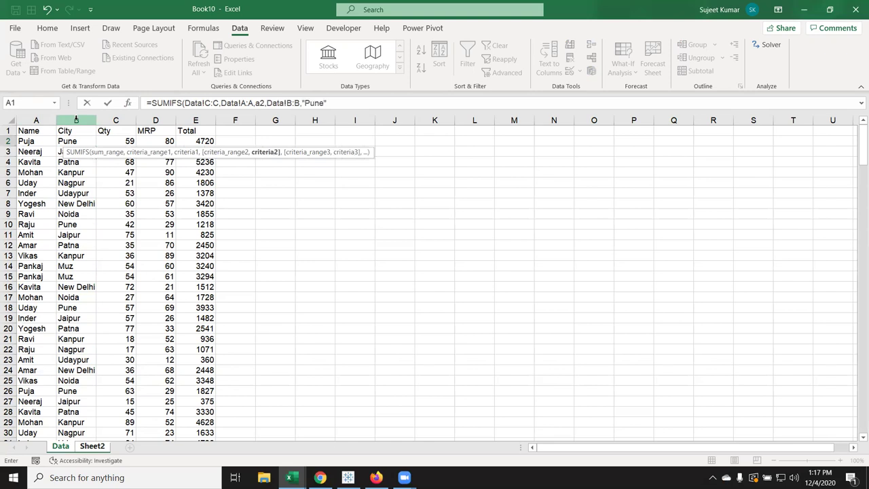
{"action": "type", "text": ")"}
{"action": "key", "text": "Return"}
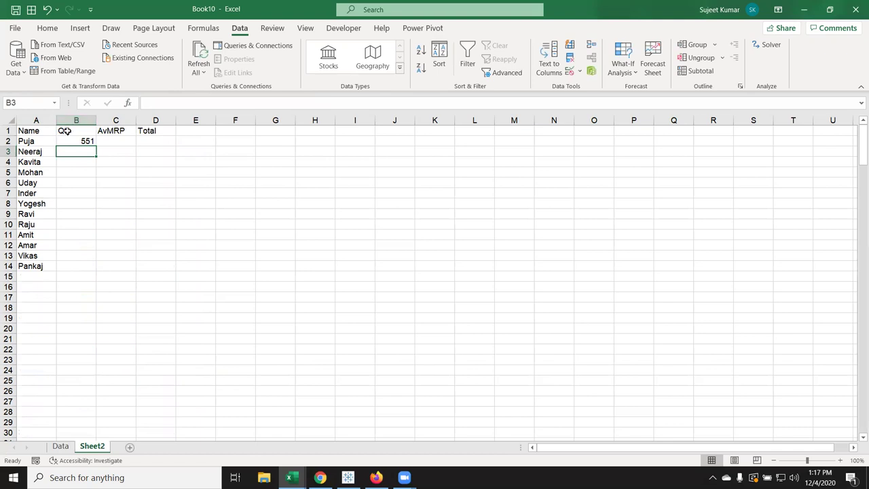
Step: Fill the Qty SUMIFS formula down to row 14
{"action": "left_click", "coordinate": [74, 140]}
{"action": "double_click", "coordinate": [96, 147]}
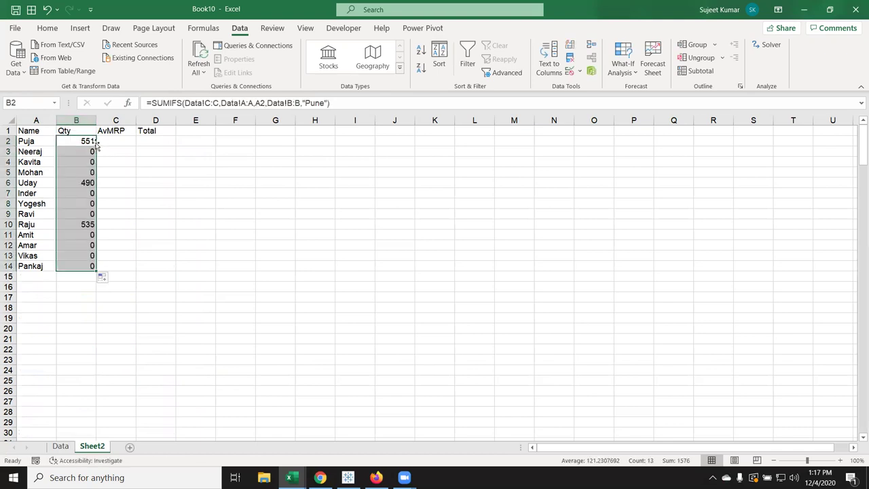
{"action": "left_click", "coordinate": [90, 142]}
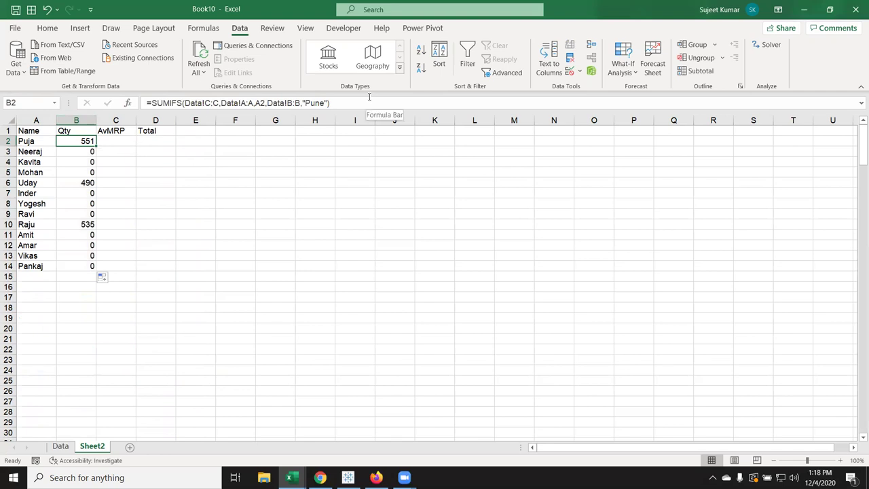
Step: Copy the SUMIFS formula into C2 and change its function to AVERAGEIFS
{"action": "left_click_drag", "start_coordinate": [370, 103], "coordinate": [5, 96]}
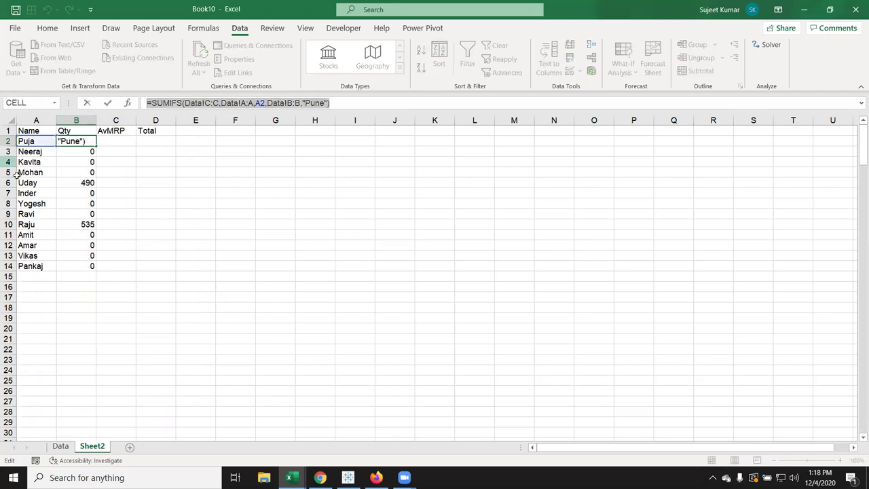
{"action": "key", "text": "Escape"}
{"action": "left_click", "coordinate": [135, 141]}
{"action": "key", "text": "ctrl+v"}
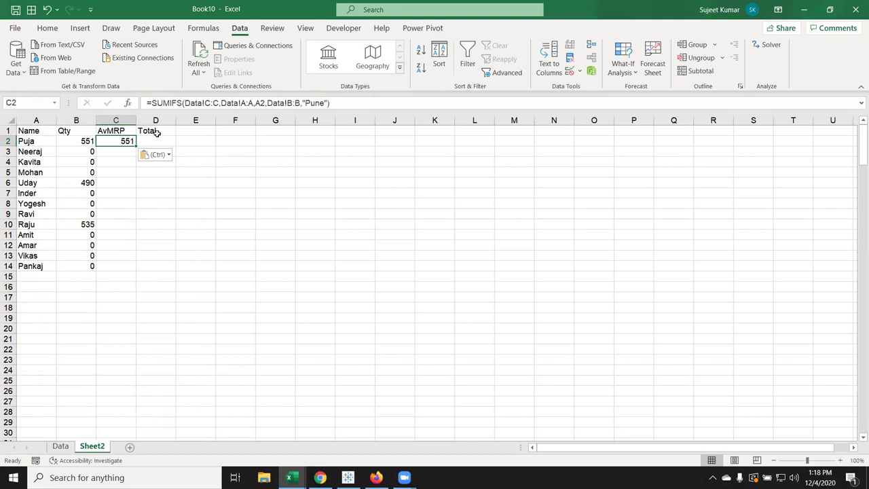
{"action": "left_click", "coordinate": [169, 103]}
{"action": "double_click", "coordinate": [170, 103]}
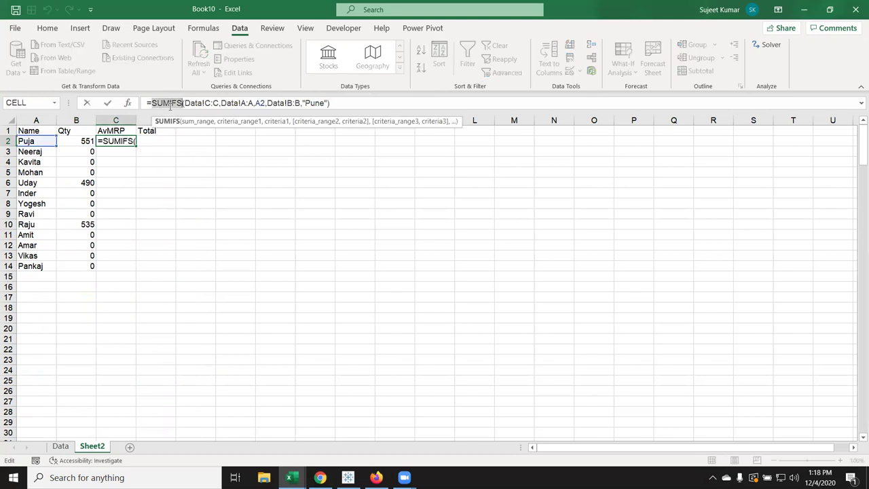
{"action": "type", "text": "av"}
{"action": "key", "text": "Down"}
{"action": "key", "text": "Down"}
{"action": "key", "text": "Down"}
{"action": "key", "text": "Down"}
{"action": "key", "text": "Tab"}
{"action": "key", "text": "Return"}
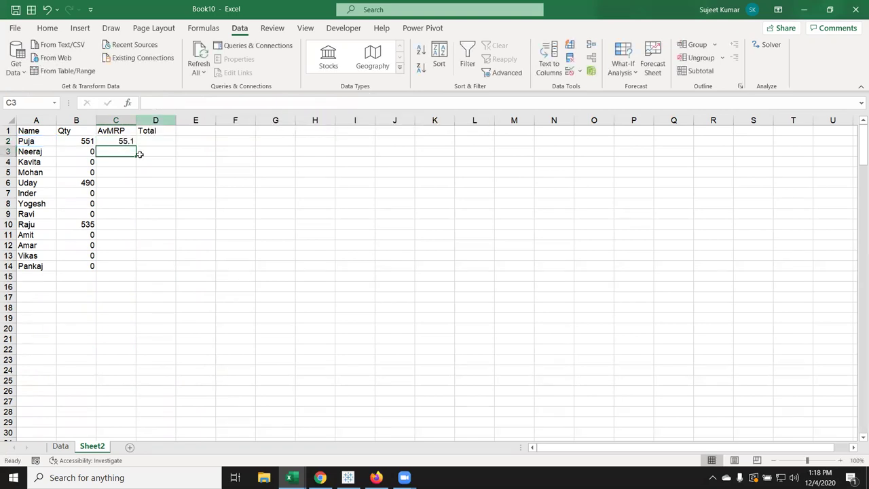
{"action": "left_click", "coordinate": [131, 143]}
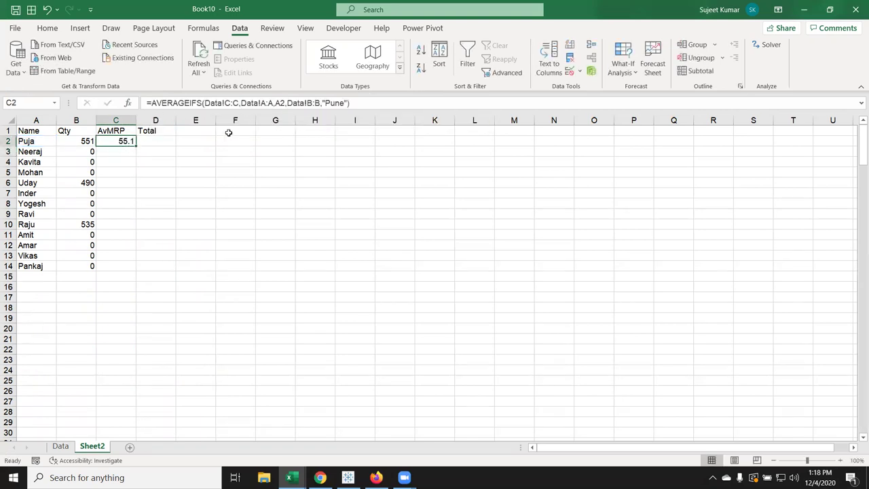
Step: Point the average at the MRP column Data!D:D and fill it down to C14
{"action": "left_click", "coordinate": [60, 446]}
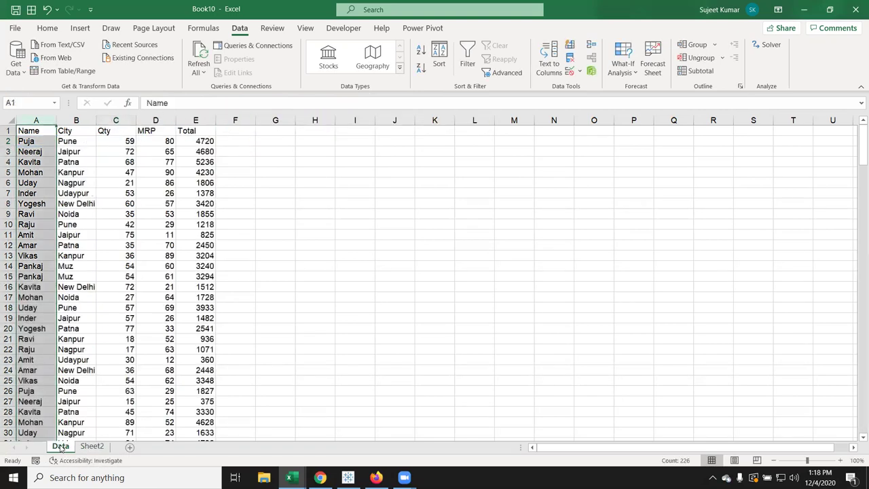
{"action": "left_click", "coordinate": [92, 446]}
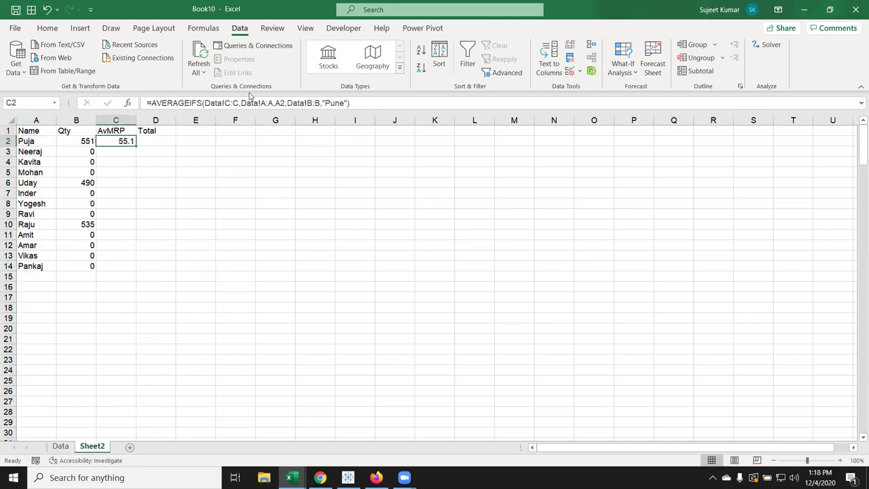
{"action": "left_click", "coordinate": [230, 103]}
{"action": "key", "text": "BackSpace"}
{"action": "type", "text": "d"}
{"action": "key", "text": "Right"}
{"action": "key", "text": "Delete"}
{"action": "type", "text": "d"}
{"action": "key", "text": "Return"}
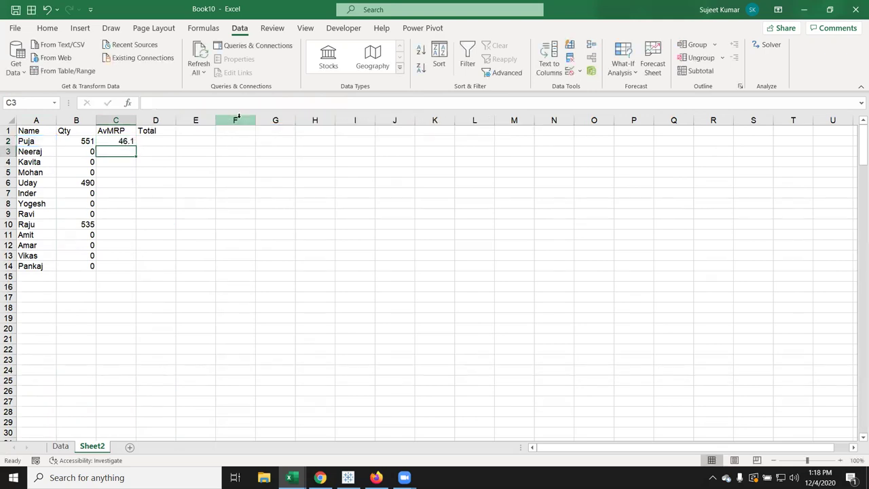
{"action": "double_click", "coordinate": [136, 143]}
{"action": "left_click", "coordinate": [150, 142]}
{"action": "left_click", "coordinate": [127, 141]}
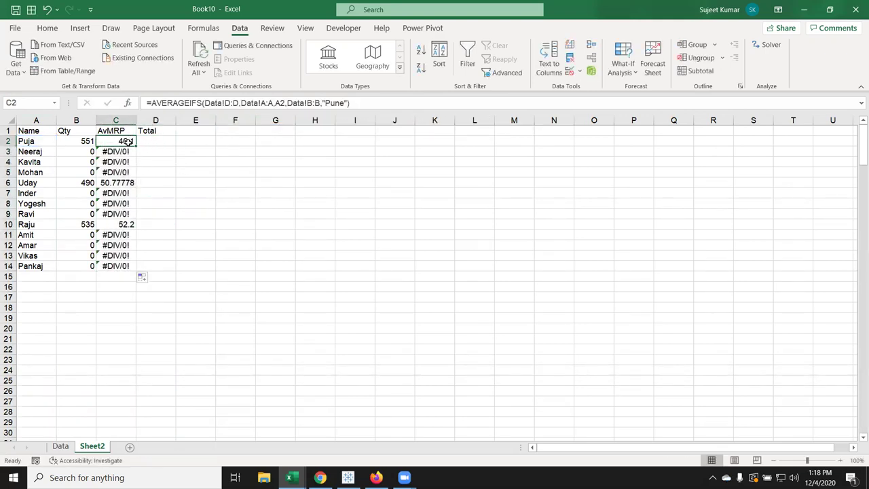
{"action": "left_click", "coordinate": [157, 143]}
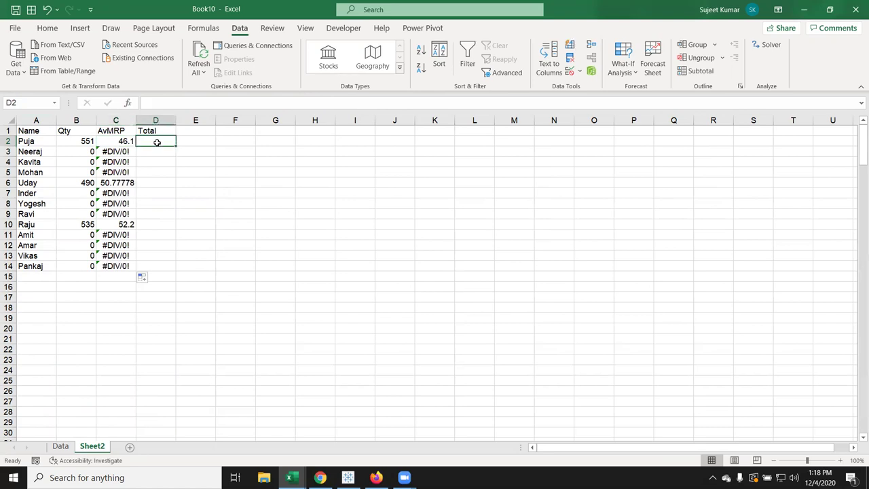
Step: Put the SUMIFS formula in D2 summing Data!E:E for Total, and fill it down to row 14
{"action": "key", "text": "ctrl+v"}
{"action": "left_click", "coordinate": [181, 103]}
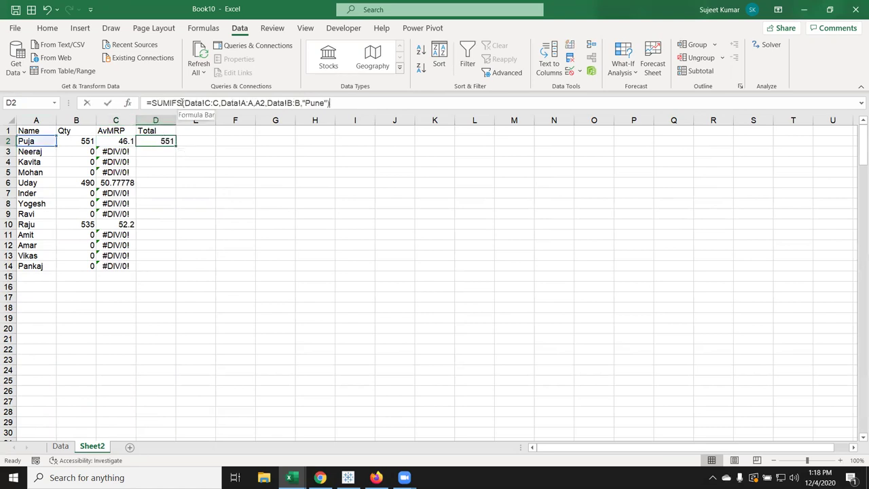
{"action": "left_click", "coordinate": [207, 102]}
{"action": "key", "text": "BackSpace"}
{"action": "type", "text": "e"}
{"action": "key", "text": "BackSpace"}
{"action": "type", "text": "E"}
{"action": "key", "text": "Return"}
{"action": "key", "text": "Up"}
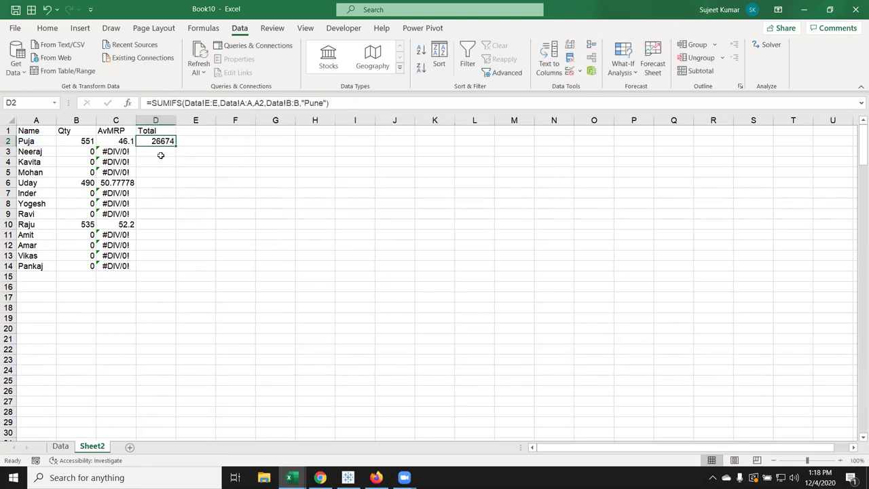
{"action": "double_click", "coordinate": [176, 146]}
Step: Wrap the C2 AVERAGEIFS in IFERROR(...,0) and fill it down to C14
{"action": "left_click", "coordinate": [126, 141]}
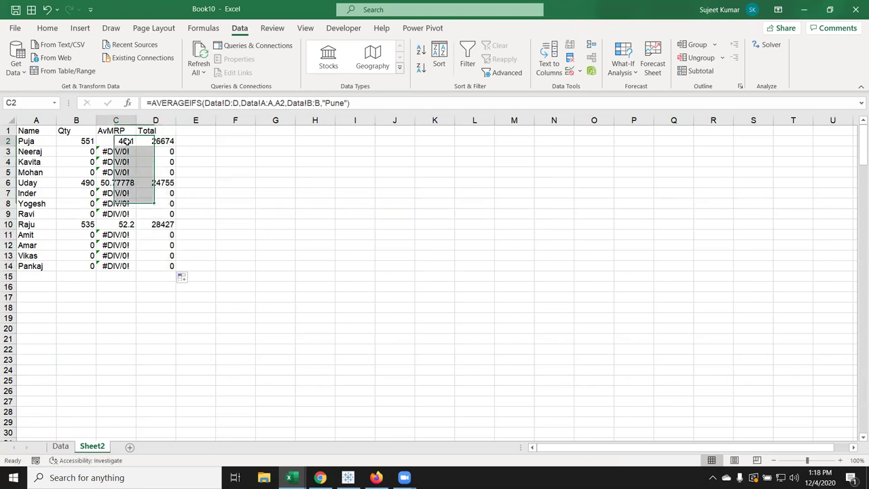
{"action": "left_click", "coordinate": [205, 103]}
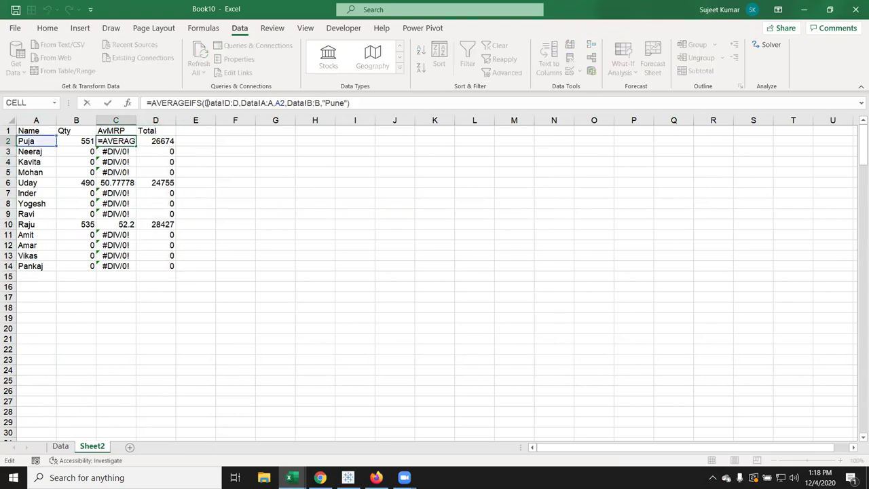
{"action": "left_click", "coordinate": [148, 102]}
{"action": "type", "text": "IF"}
{"action": "key", "text": "Down"}
{"action": "key", "text": "Tab"}
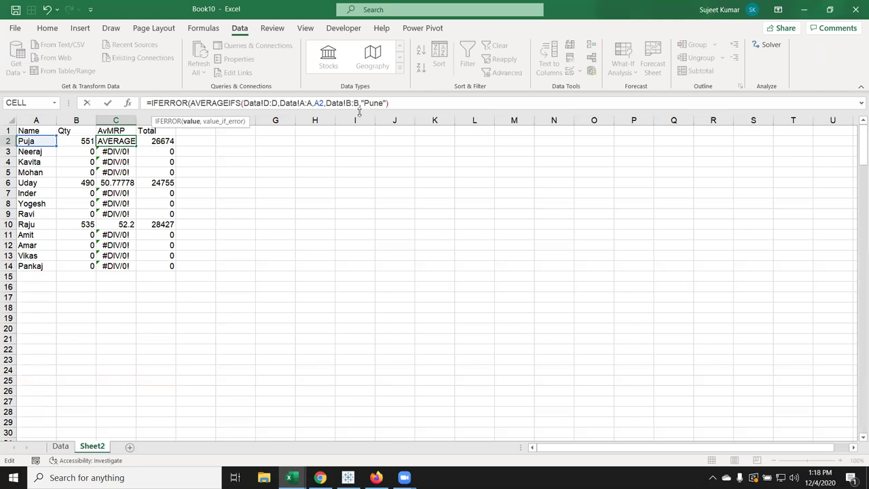
{"action": "left_click", "coordinate": [396, 102]}
{"action": "type", "text": ","}
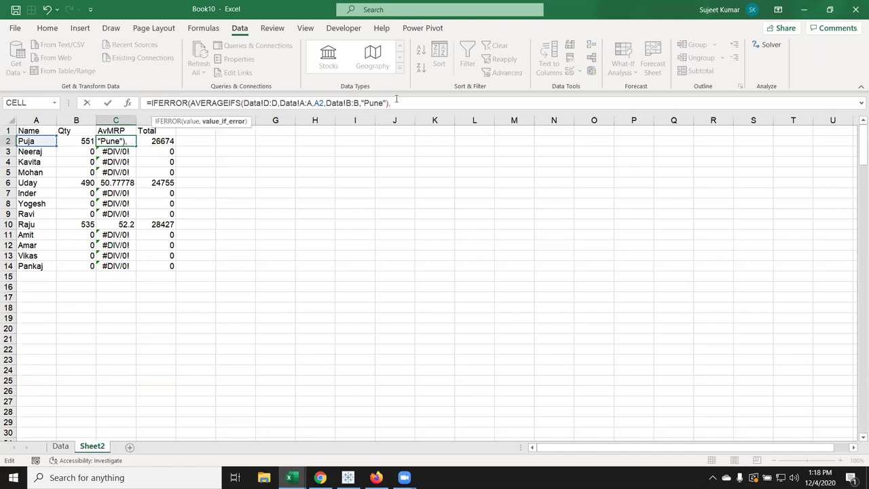
{"action": "type", "text": "0"}
{"action": "key", "text": "Return"}
{"action": "key", "text": "Return"}
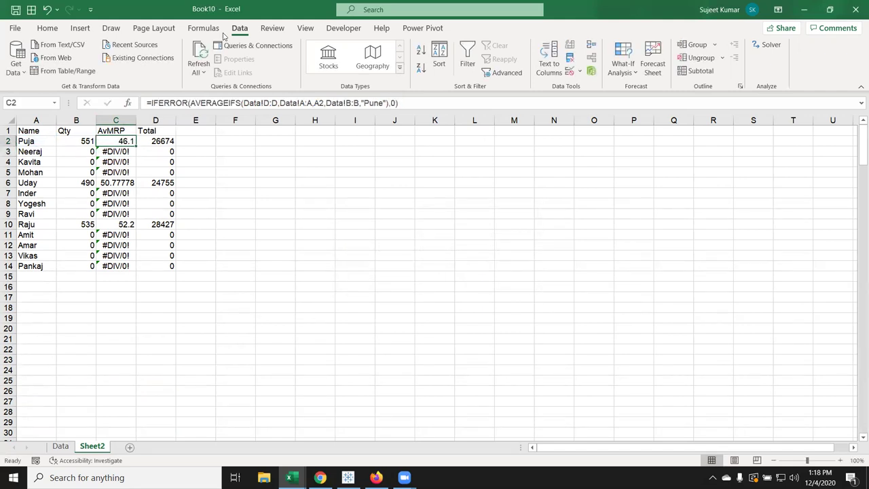
{"action": "double_click", "coordinate": [137, 145]}
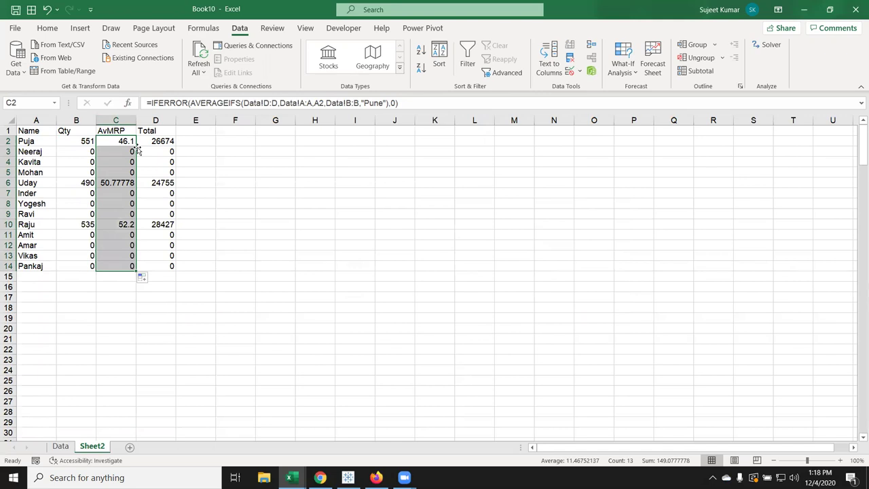
{"action": "left_click", "coordinate": [118, 282]}
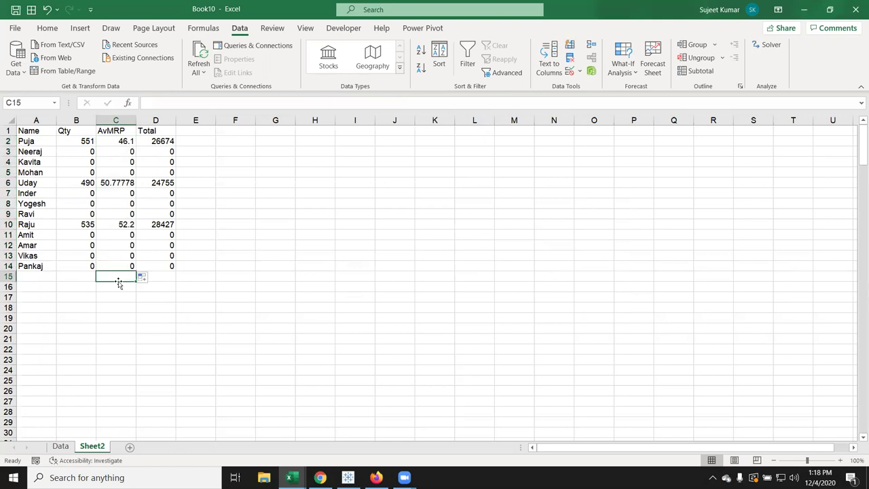
Step: Rename Sheet2 to Pune and make a copy of it named Patna
{"action": "double_click", "coordinate": [92, 447]}
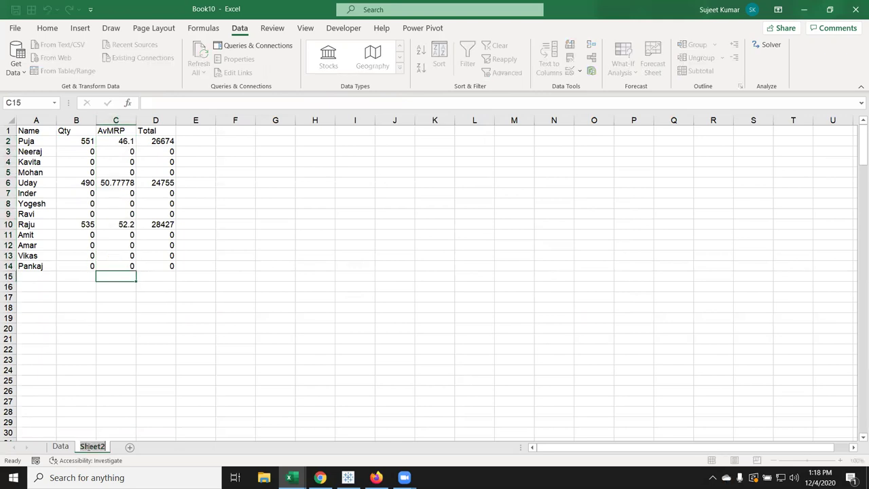
{"action": "type", "text": "Pune"}
{"action": "key", "text": "Return"}
{"action": "left_click", "coordinate": [67, 447]}
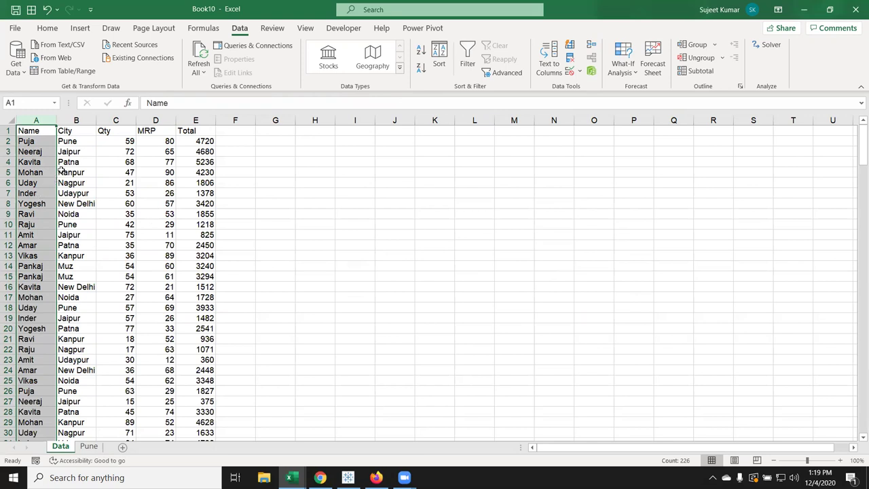
{"action": "left_click", "coordinate": [87, 446]}
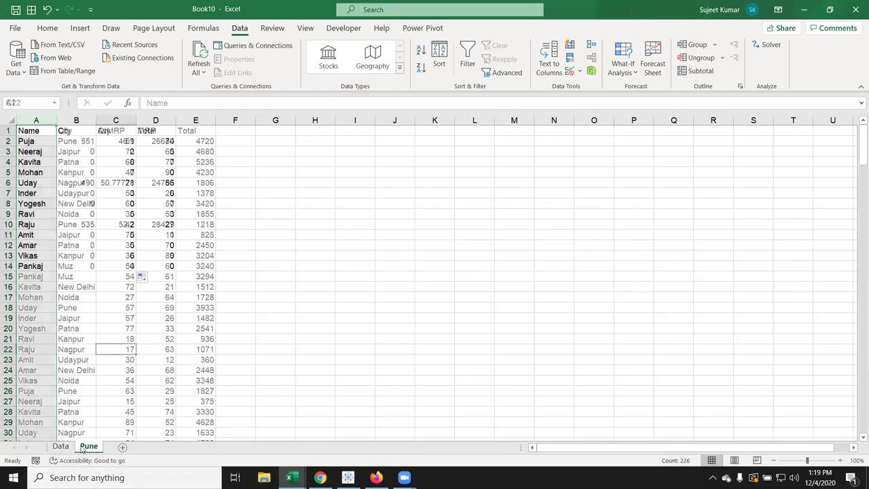
{"action": "left_click_drag", "start_coordinate": [89, 448], "coordinate": [118, 446]}
{"action": "type", "text": "Pa"}
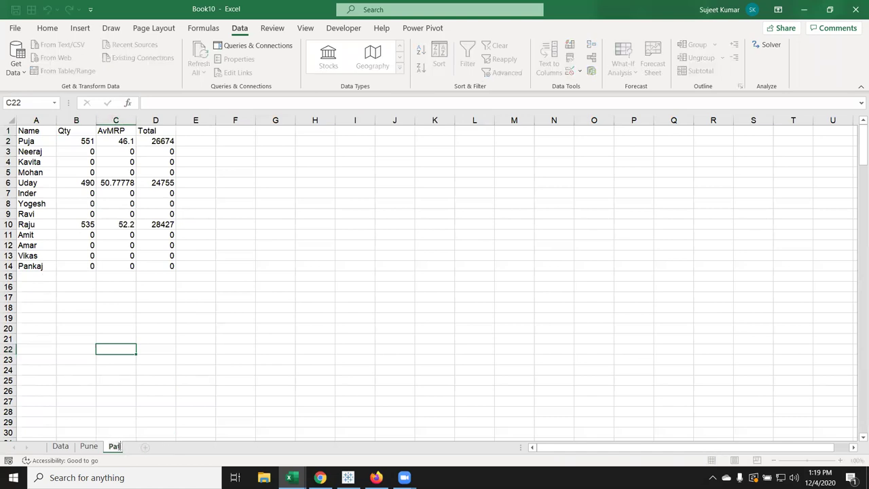
{"action": "type", "text": "tna"}
{"action": "key", "text": "Return"}
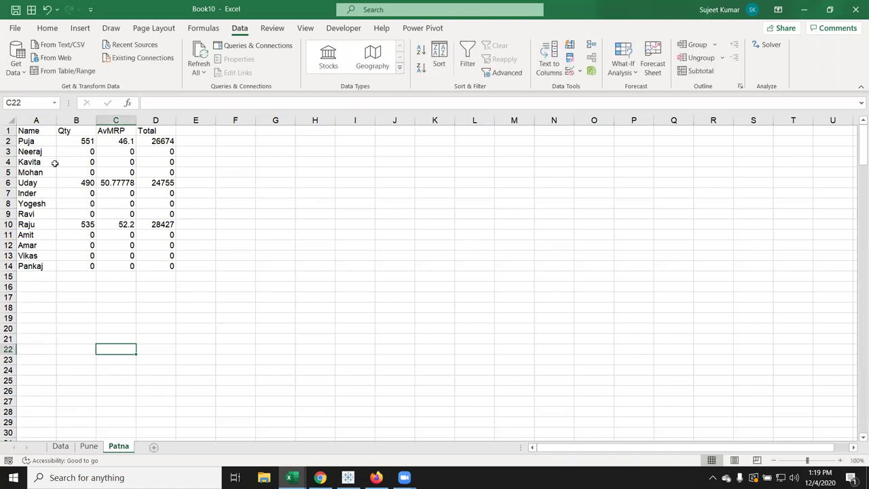
Step: In F3, start the formula =RIGHT(CELL("filename"),LEN(CELL("filename"))
{"action": "left_click", "coordinate": [79, 143]}
{"action": "left_click", "coordinate": [143, 129]}
{"action": "left_click", "coordinate": [157, 141]}
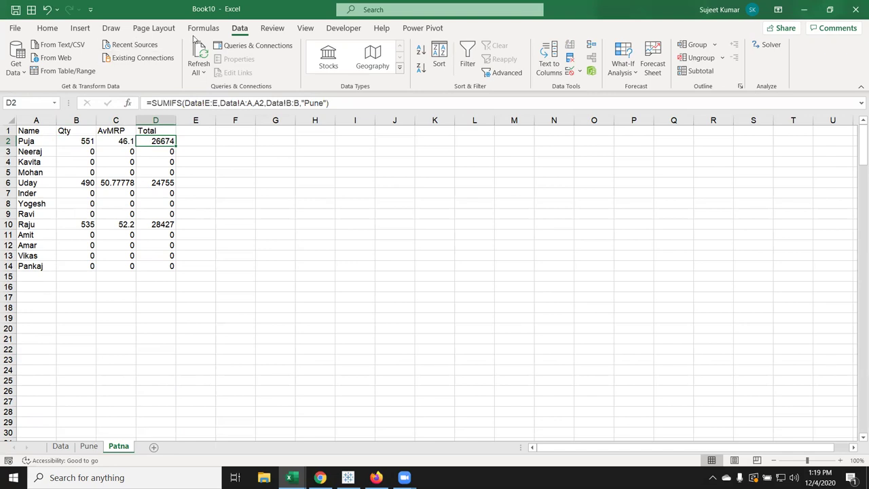
{"action": "left_click", "coordinate": [227, 153]}
{"action": "type", "text": "="}
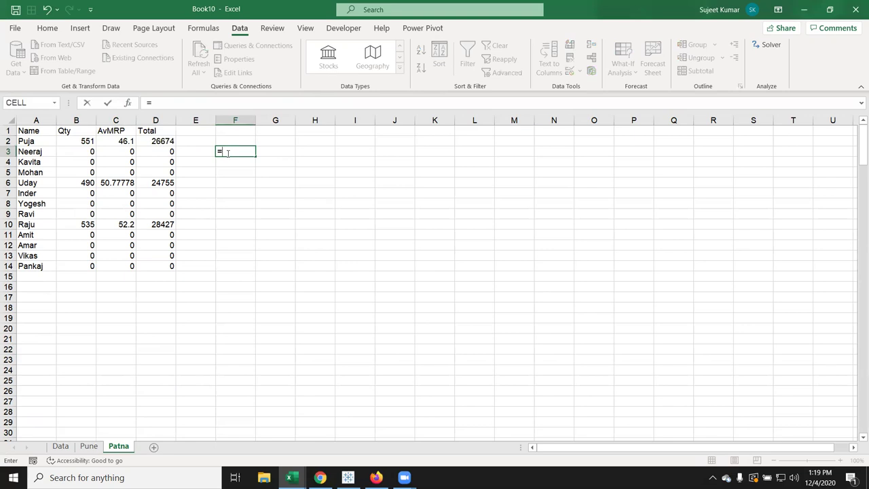
{"action": "type", "text": "ri"}
{"action": "key", "text": "Tab"}
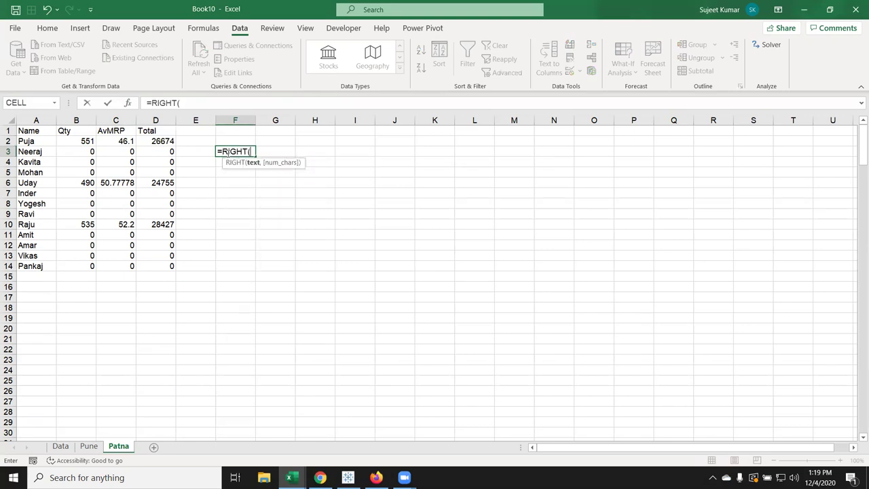
{"action": "type", "text": "cel"}
{"action": "key", "text": "Tab"}
{"action": "key", "text": "Down"}
{"action": "key", "text": "Down"}
{"action": "key", "text": "Down"}
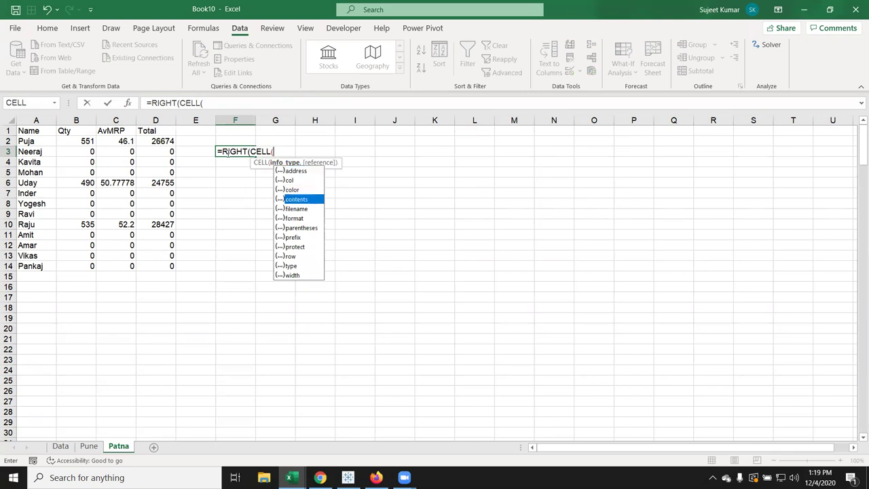
{"action": "key", "text": "Down"}
{"action": "key", "text": "Tab"}
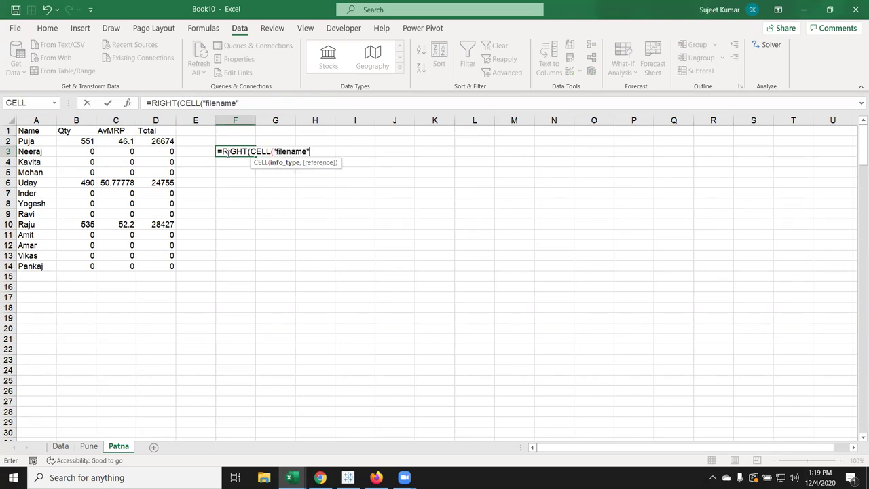
{"action": "type", "text": ")"}
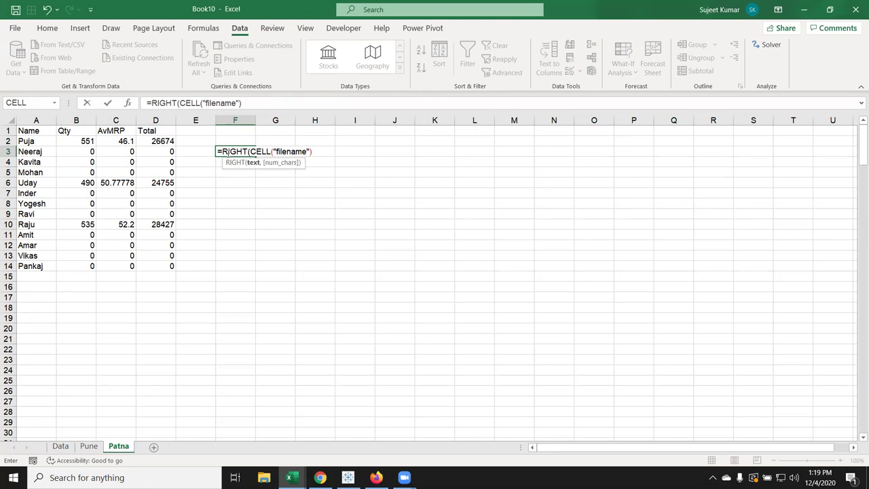
{"action": "type", "text": ",le"}
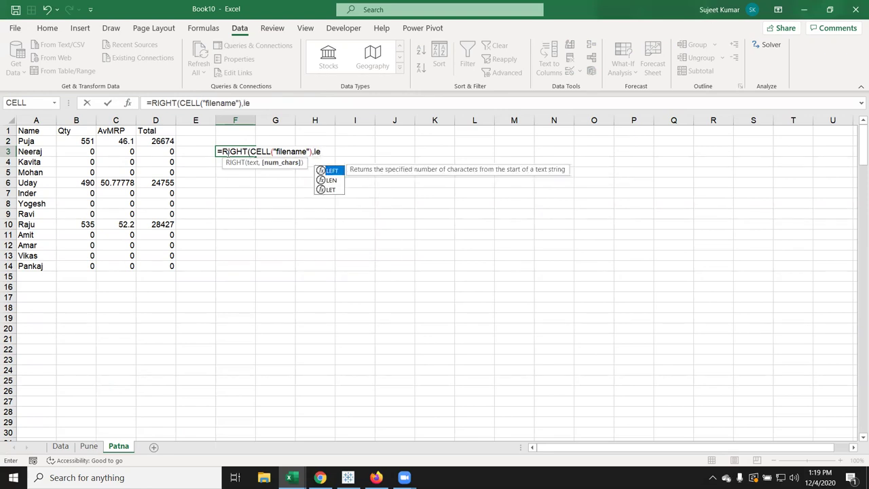
{"action": "key", "text": "Down"}
{"action": "key", "text": "Tab"}
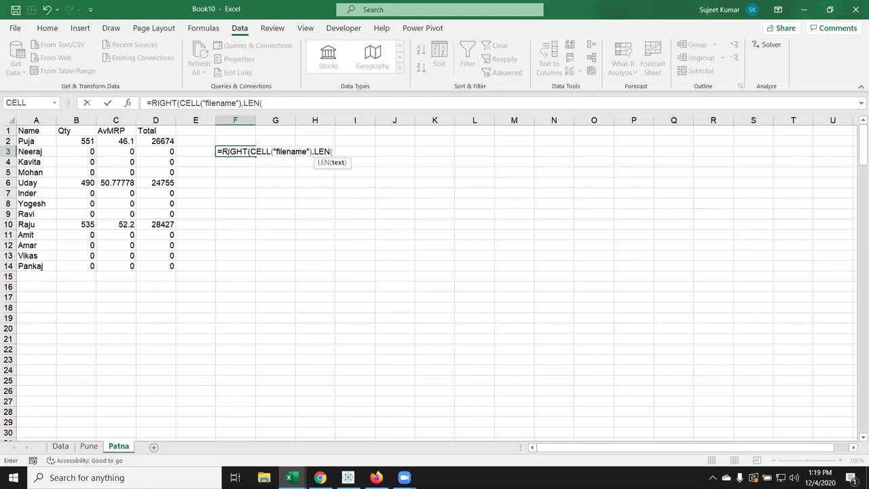
{"action": "type", "text": "cel"}
{"action": "key", "text": "Tab"}
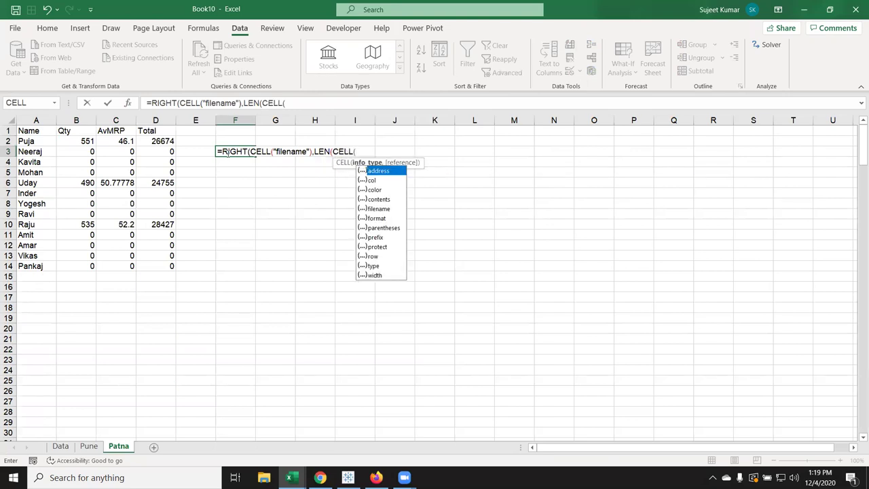
{"action": "key", "text": "Down"}
{"action": "key", "text": "Down"}
{"action": "key", "text": "Down"}
{"action": "key", "text": "Down"}
{"action": "key", "text": "Tab"}
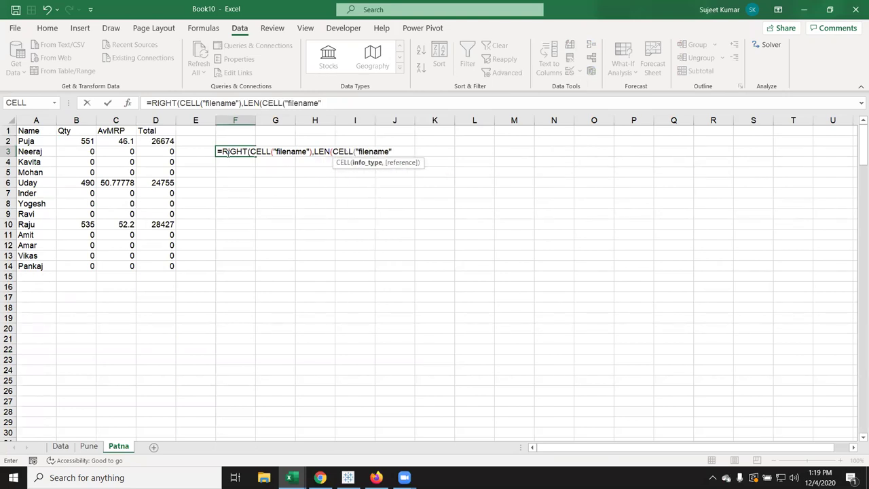
Step: Complete the F3 formula by subtracting FIND("]",CELL("filename"),1) and enter it
{"action": "type", "text": ")-"}
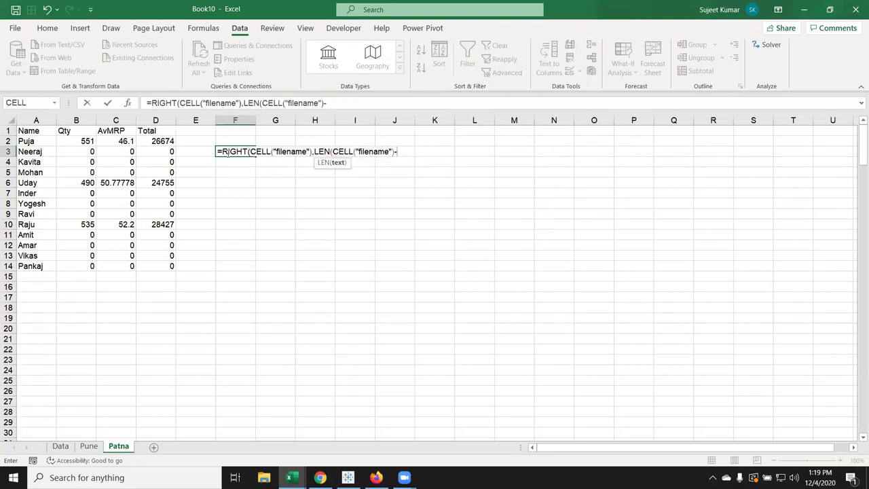
{"action": "type", "text": "fi"}
{"action": "key", "text": "Tab"}
{"action": "type", "text": "cel"}
{"action": "key", "text": "Tab"}
{"action": "key", "text": "Down"}
{"action": "key", "text": "Down"}
{"action": "key", "text": "Down"}
{"action": "key", "text": "Down"}
{"action": "key", "text": "Tab"}
{"action": "type", "text": ")"}
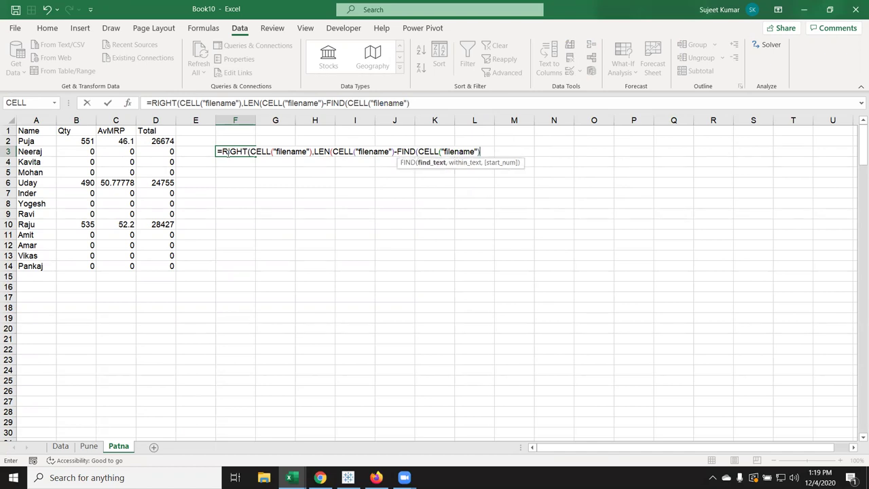
{"action": "type", "text": ",\""}
{"action": "key", "text": "BackSpace"}
{"action": "type", "text": "1"}
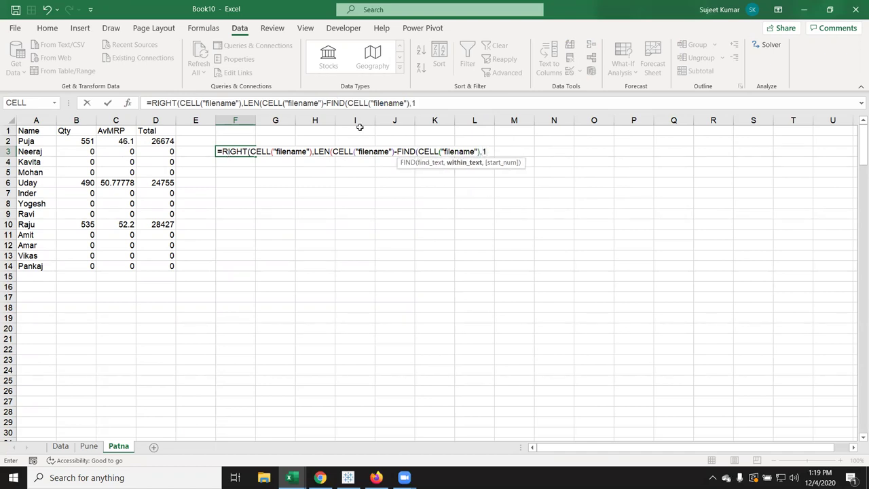
{"action": "left_click", "coordinate": [441, 152]}
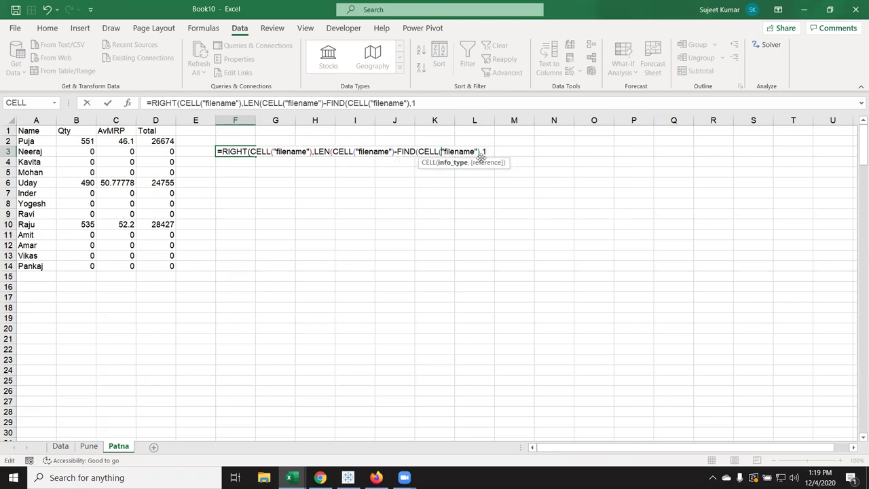
{"action": "left_click", "coordinate": [418, 151]}
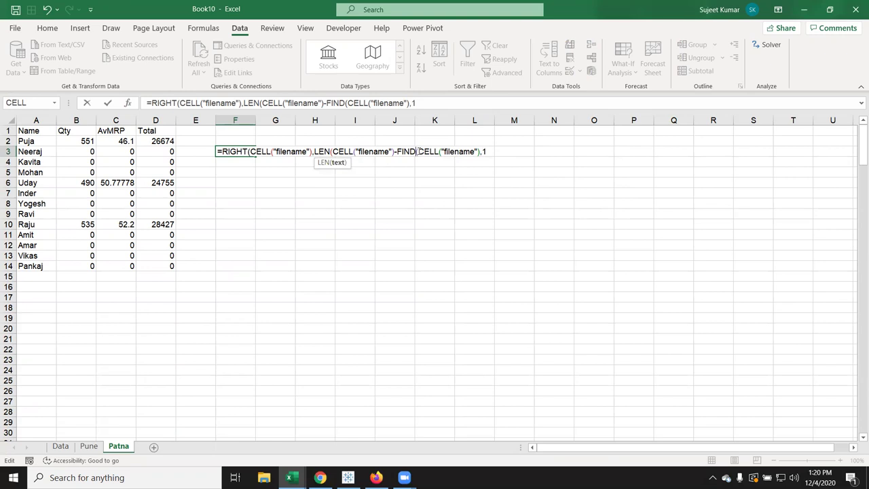
{"action": "key", "text": "Right"}
{"action": "type", "text": "\"]\","}
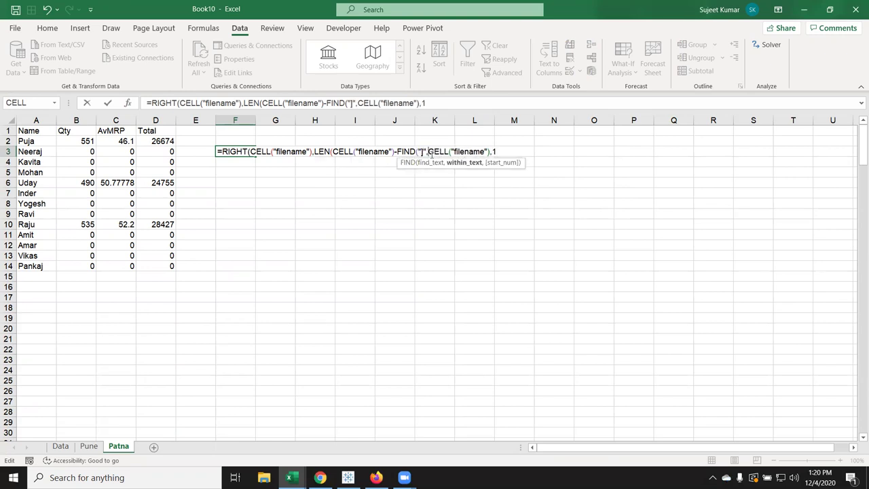
{"action": "key", "text": "Return"}
{"action": "key", "text": "Return"}
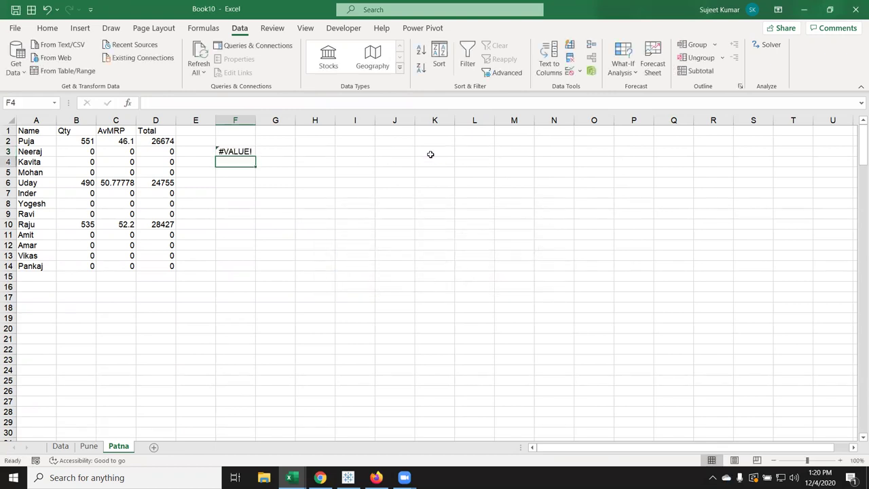
Step: Re-commit the F3 sheet-name formula and check its result
{"action": "double_click", "coordinate": [229, 151]}
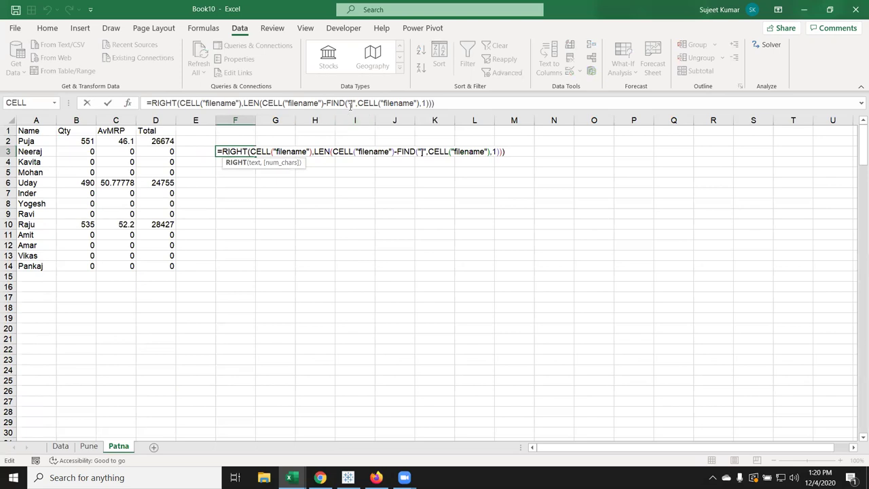
{"action": "key", "text": "ctrl+Return"}
{"action": "left_click", "coordinate": [282, 180]}
{"action": "type", "text": "ce"}
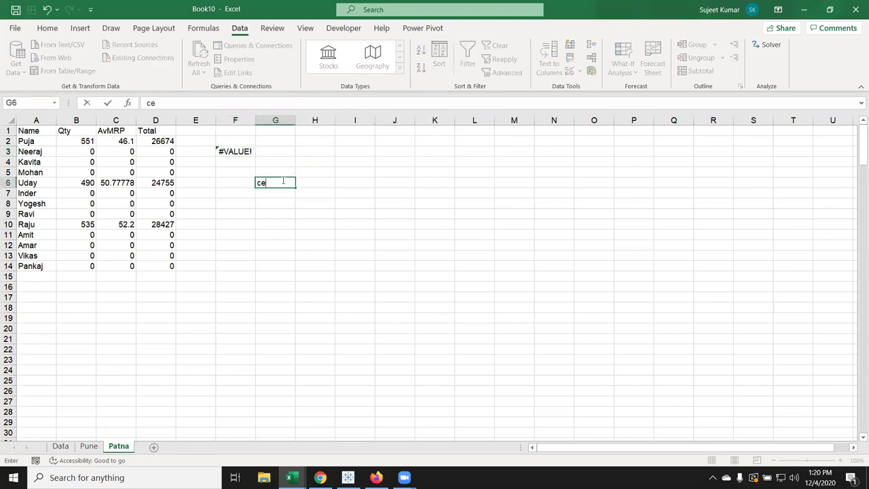
{"action": "key", "text": "Escape"}
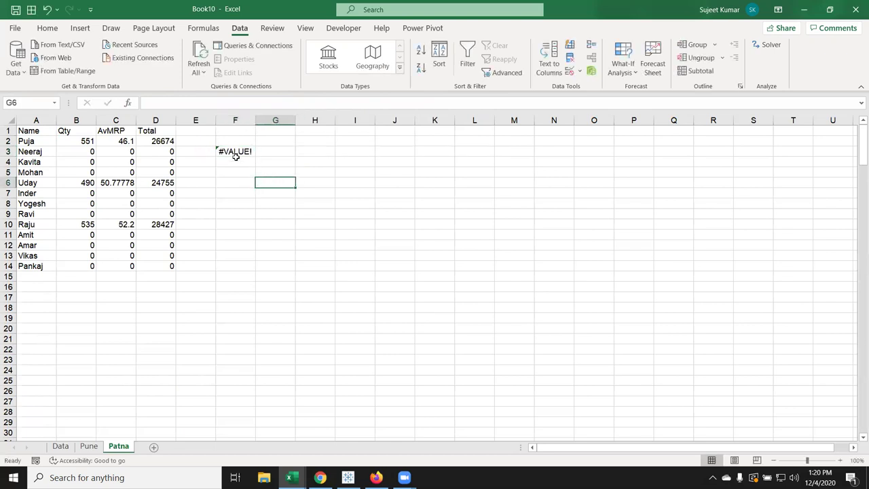
{"action": "left_click", "coordinate": [232, 152]}
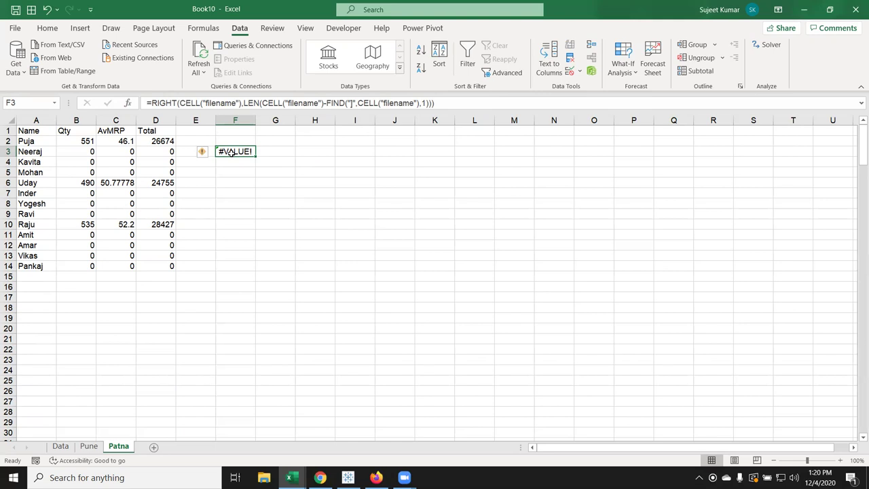
Step: Save the workbook to Downloads with the file name CELL instead of Book10
{"action": "left_click", "coordinate": [20, 7]}
{"action": "left_click", "coordinate": [346, 252]}
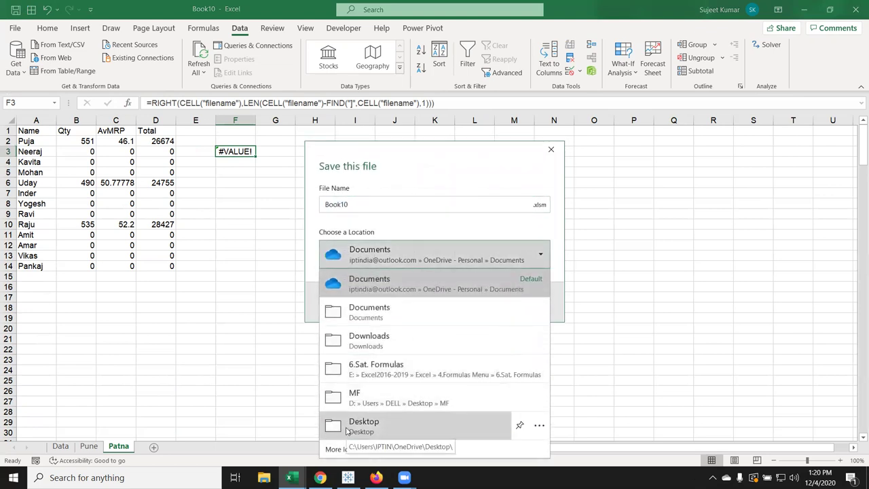
{"action": "left_click", "coordinate": [364, 345]}
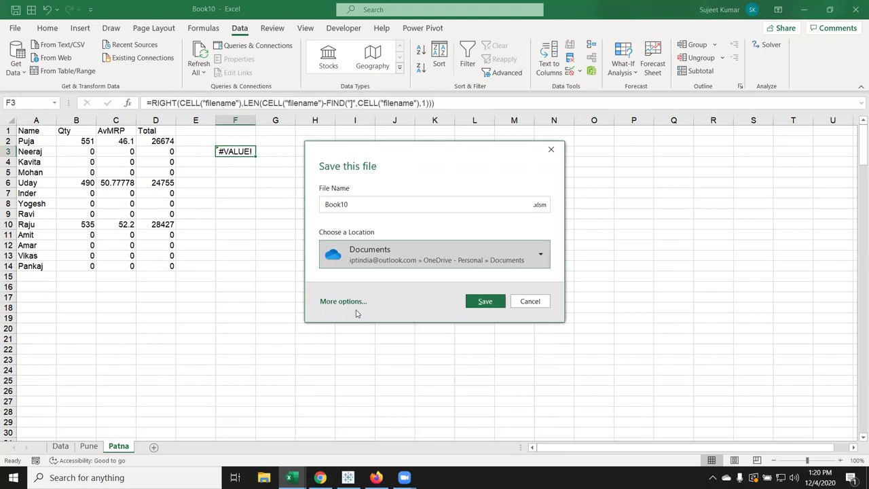
{"action": "double_click", "coordinate": [337, 203]}
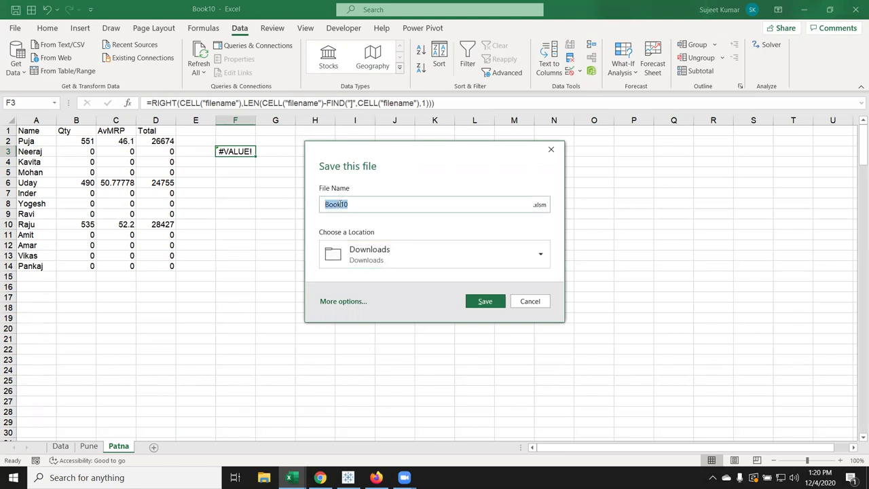
{"action": "type", "text": "CELL"}
{"action": "left_click", "coordinate": [485, 301]}
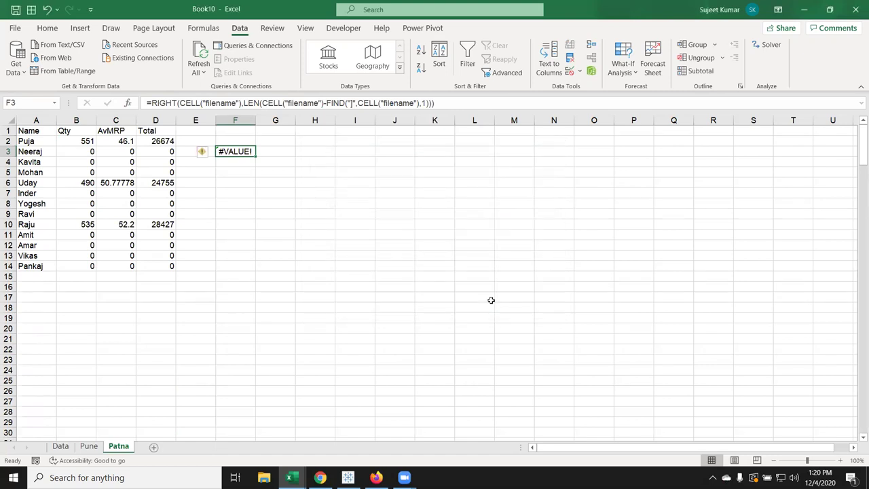
Step: Re-enter the F3 sheet-name formula and reselect cell F3
{"action": "double_click", "coordinate": [243, 152]}
{"action": "key", "text": "Return"}
{"action": "left_click", "coordinate": [243, 150]}
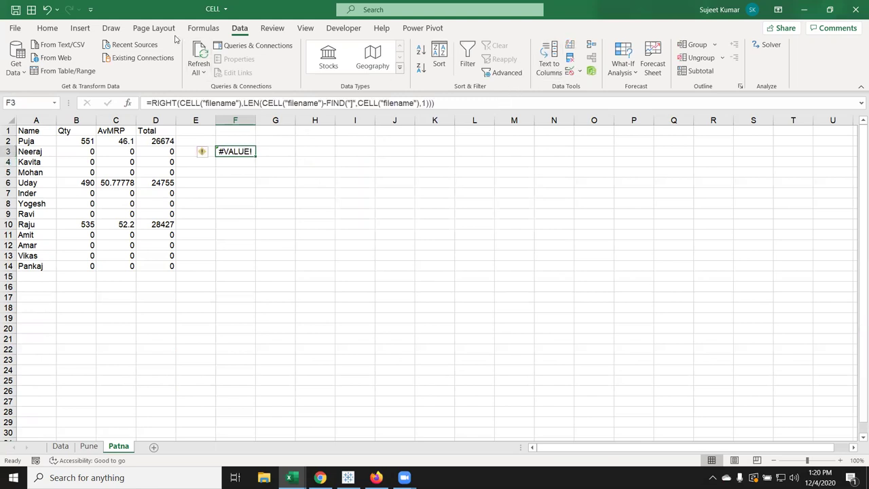
Step: Evaluate F3's formula step by step, finding its FIND part resolves to -36
{"action": "left_click", "coordinate": [204, 28]}
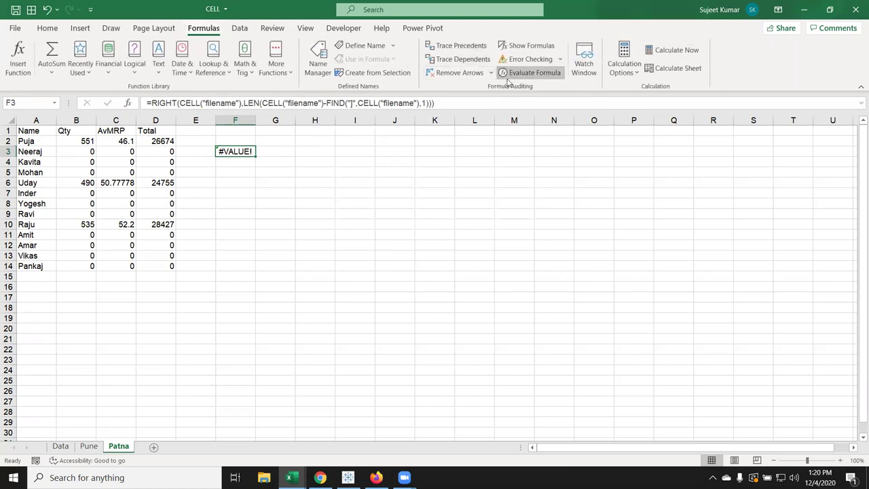
{"action": "left_click", "coordinate": [528, 72]}
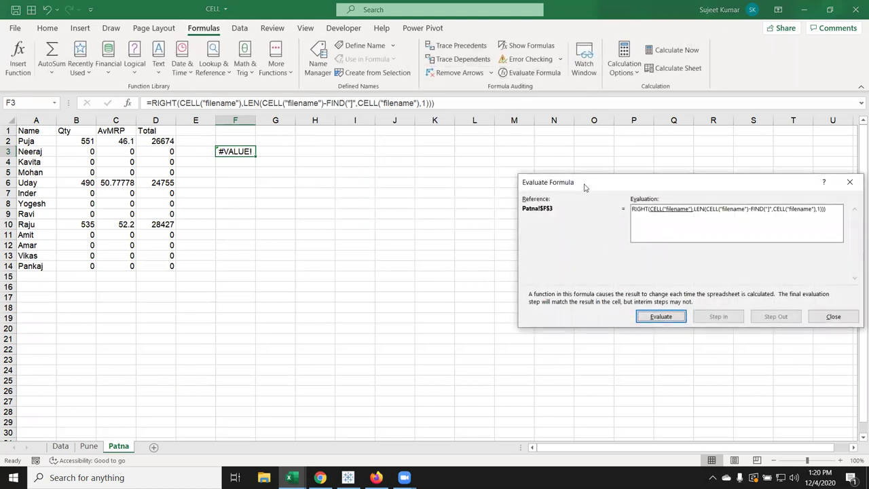
{"action": "left_click_drag", "start_coordinate": [591, 191], "coordinate": [269, 205]}
{"action": "left_click", "coordinate": [338, 330]}
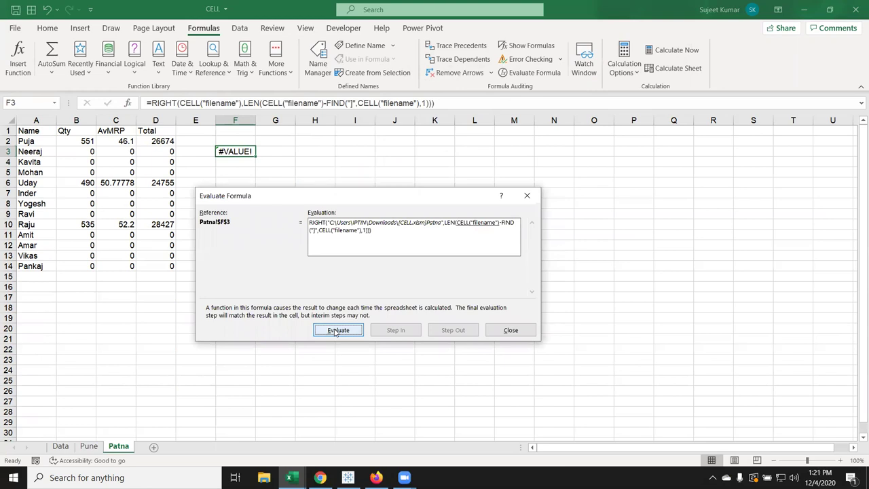
{"action": "left_click", "coordinate": [335, 332]}
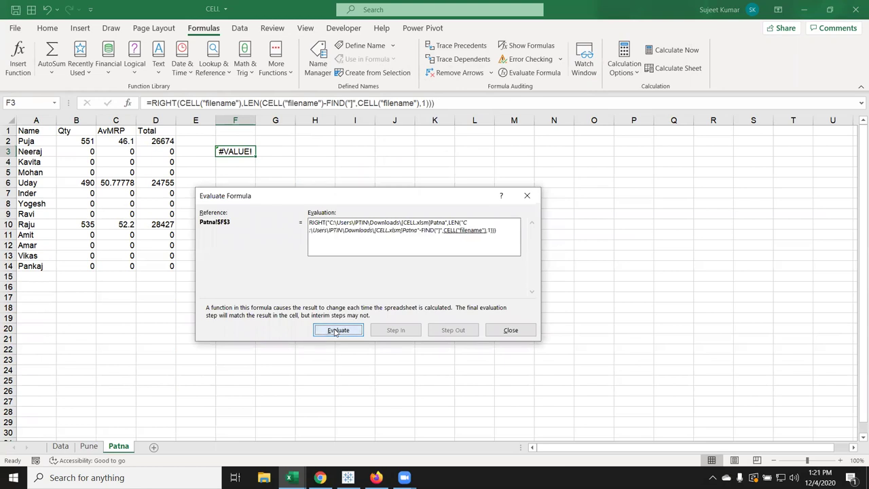
{"action": "left_click", "coordinate": [334, 331]}
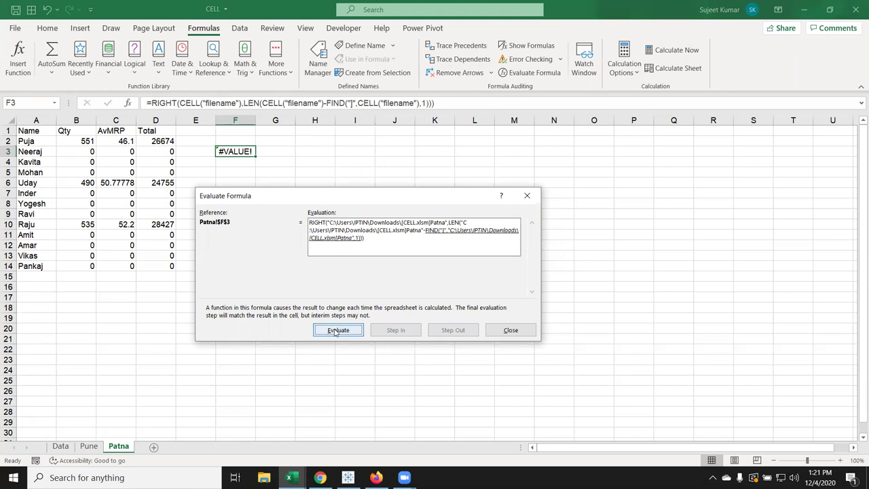
{"action": "left_click", "coordinate": [335, 331]}
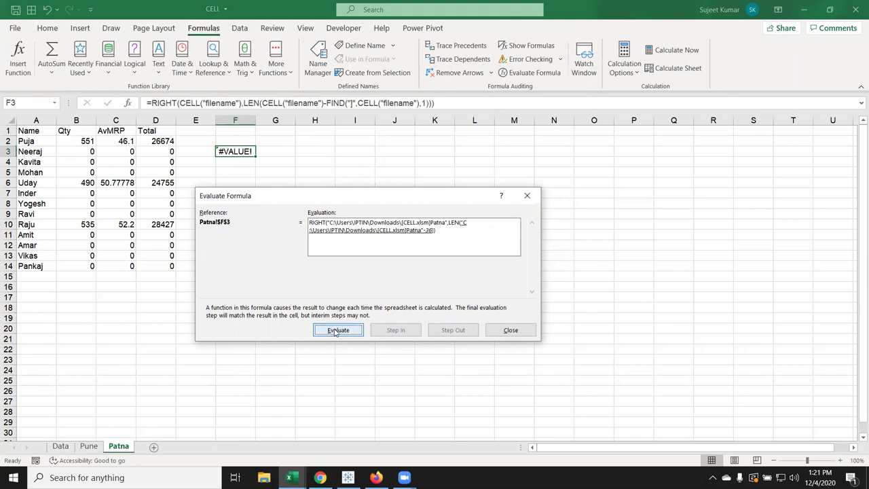
{"action": "left_click", "coordinate": [335, 331]}
{"action": "key", "text": "Escape"}
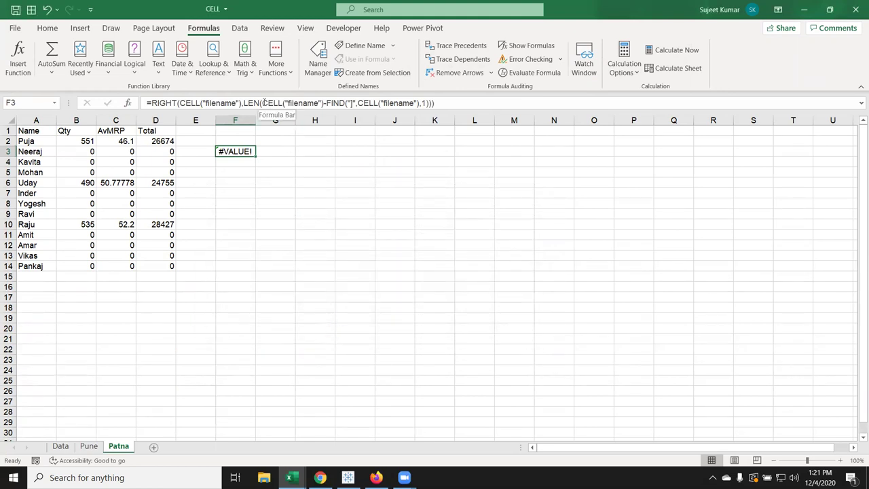
{"action": "left_click", "coordinate": [321, 102]}
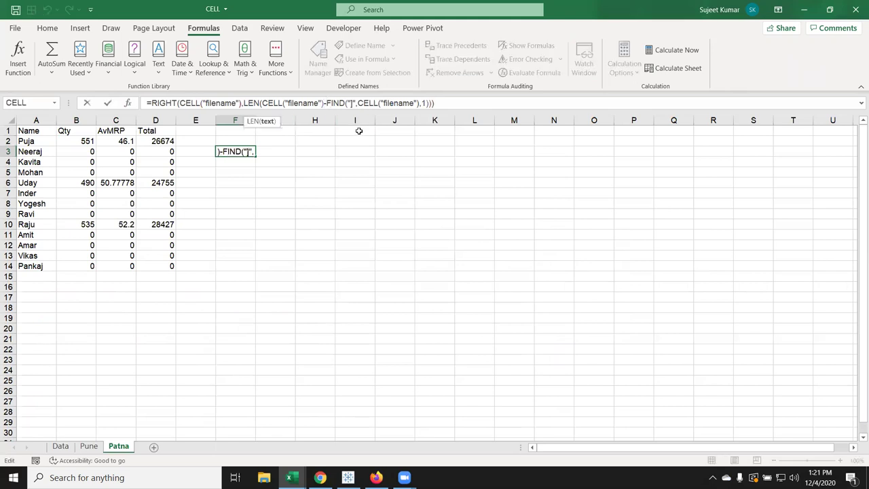
Step: Add the missing closing parenthesis after LEN(CELL("filename") so F3 returns Patna
{"action": "type", "text": ")"}
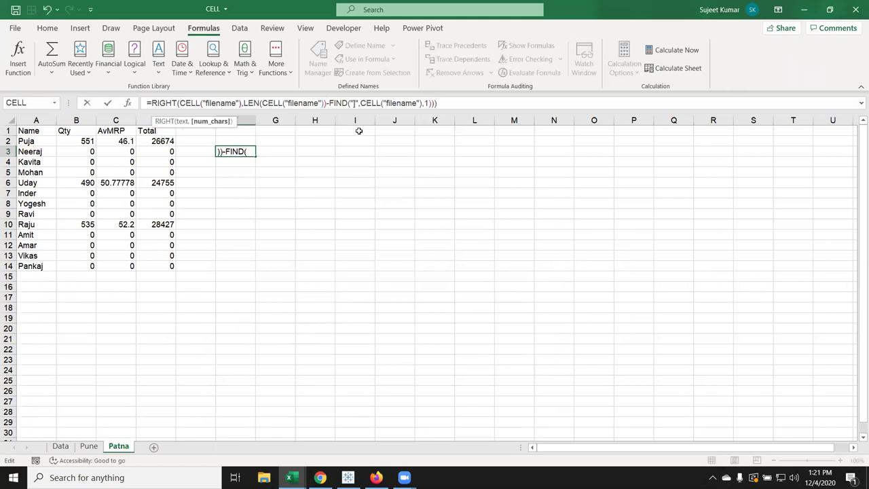
{"action": "key", "text": "Return"}
{"action": "key", "text": "Return"}
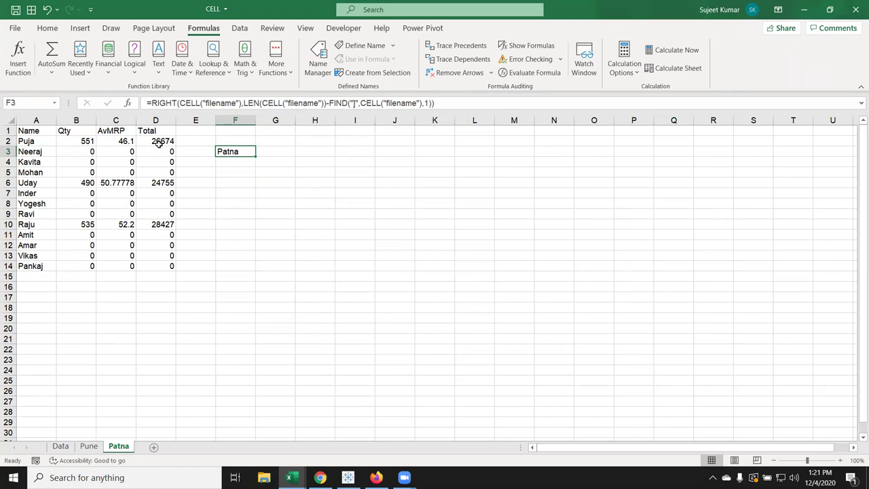
{"action": "left_click", "coordinate": [158, 143]}
Step: Select F3's entire sheet-name formula in the formula bar
{"action": "left_click", "coordinate": [223, 150]}
{"action": "left_click", "coordinate": [438, 102]}
{"action": "mouse_move", "coordinate": [438, 102]}
{"action": "left_mouse_down"}
{"action": "mouse_move", "coordinate": [111, 90]}
{"action": "mouse_move", "coordinate": [150, 101]}
{"action": "left_mouse_up"}
{"action": "key", "text": "ctrl+c"}
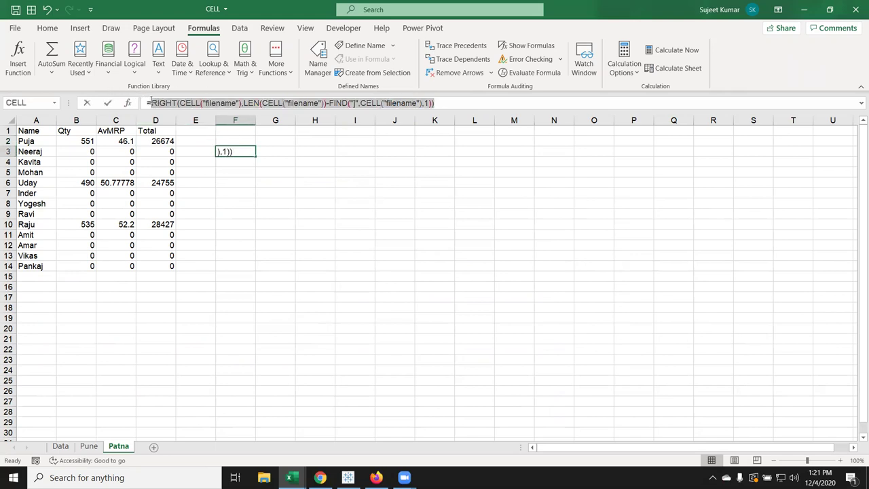
Step: Paste F3's sheet-name formula over the "Pune" criterion in D2's SUMIFS formula
{"action": "key", "text": "Escape"}
{"action": "left_click", "coordinate": [154, 138]}
{"action": "key", "text": "ctrl+Down"}
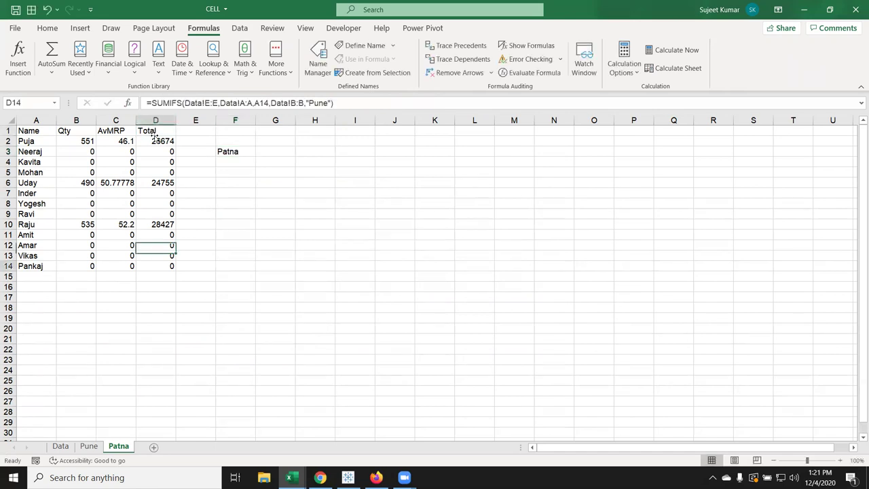
{"action": "double_click", "coordinate": [153, 138]}
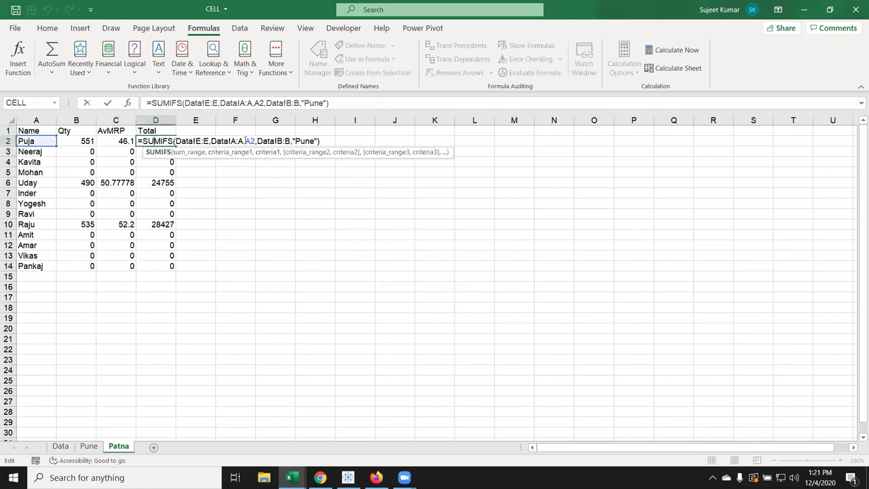
{"action": "left_click_drag", "start_coordinate": [293, 140], "coordinate": [316, 140]}
{"action": "key", "text": "ctrl+v"}
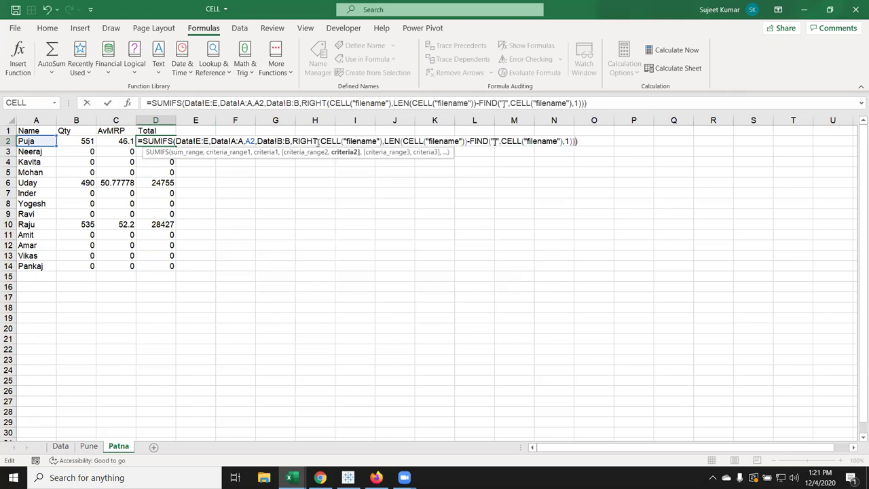
{"action": "key", "text": "Return"}
{"action": "key", "text": "Up"}
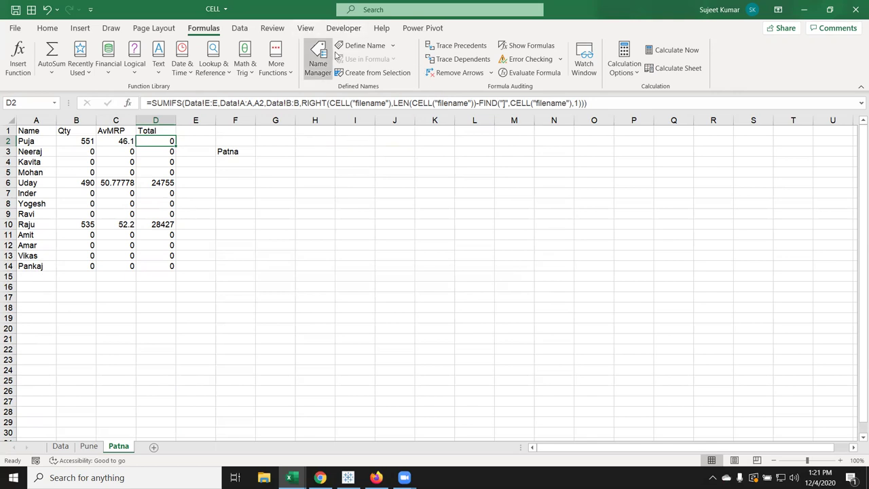
Step: Define the name City as =RIGHT(CELL("filename")...), the pasted sheet-name formula
{"action": "left_click", "coordinate": [360, 46]}
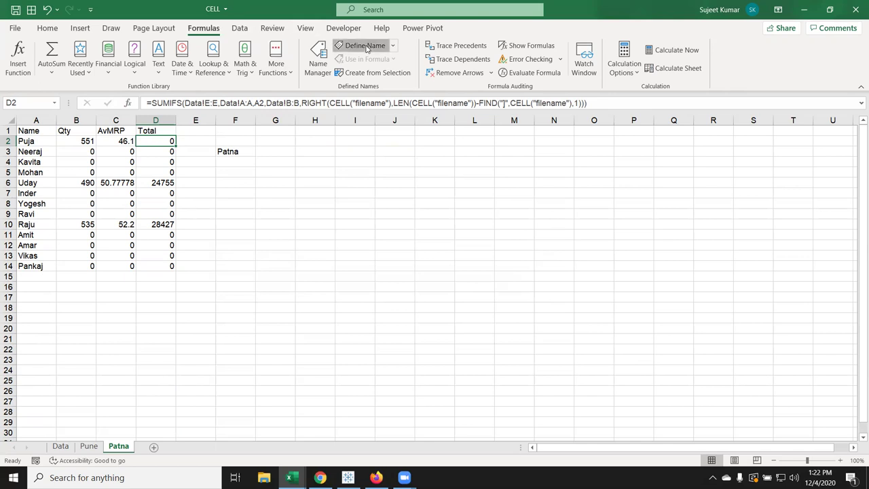
{"action": "type", "text": "City"}
{"action": "left_click_drag", "start_coordinate": [686, 290], "coordinate": [597, 281]}
{"action": "type", "text": "="}
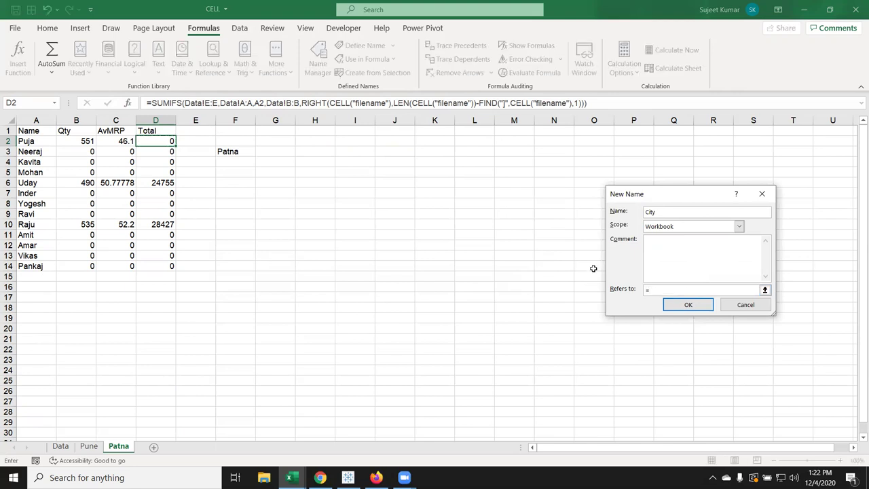
{"action": "key", "text": "ctrl+v"}
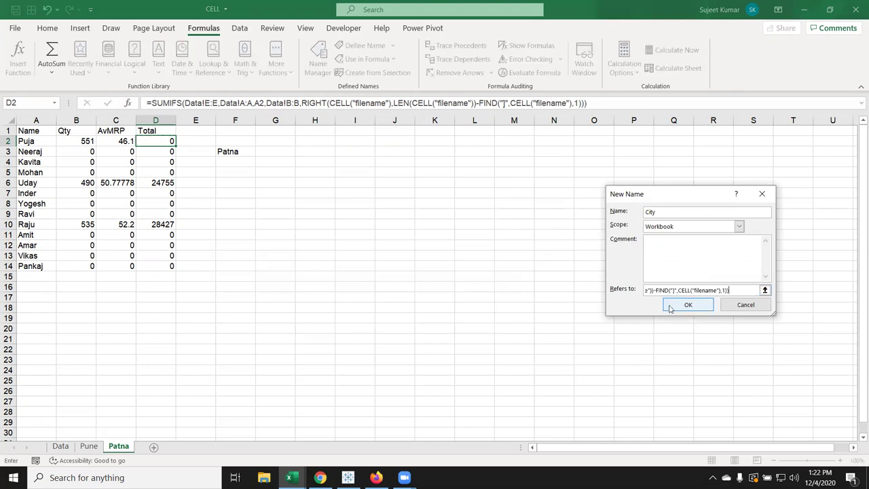
{"action": "left_click_drag", "start_coordinate": [690, 290], "coordinate": [586, 275]}
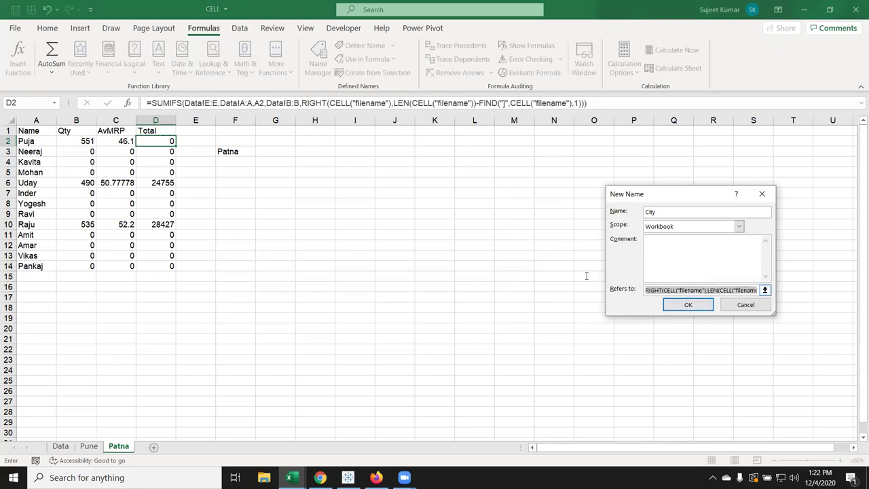
{"action": "left_click", "coordinate": [646, 291]}
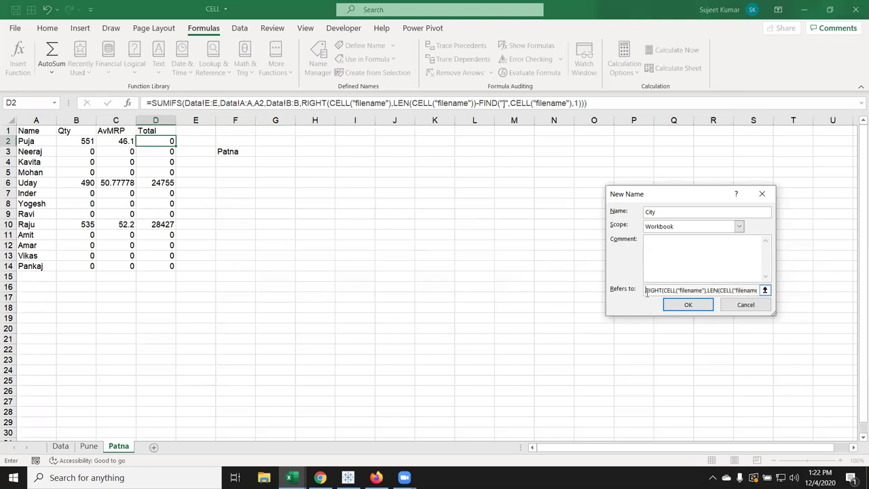
{"action": "left_click", "coordinate": [690, 305]}
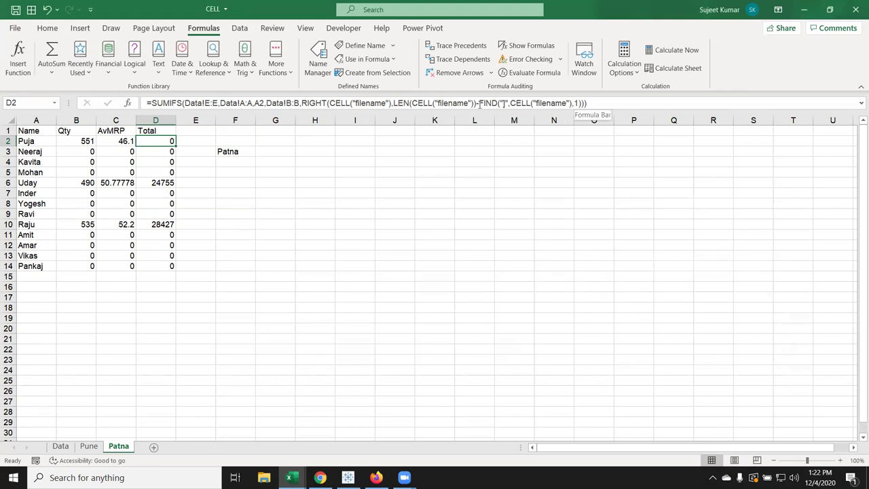
{"action": "left_click", "coordinate": [122, 141]}
Step: Replace "Pune" with City in C2's AVERAGEIFS formula and fill it down to C14
{"action": "left_click", "coordinate": [376, 105]}
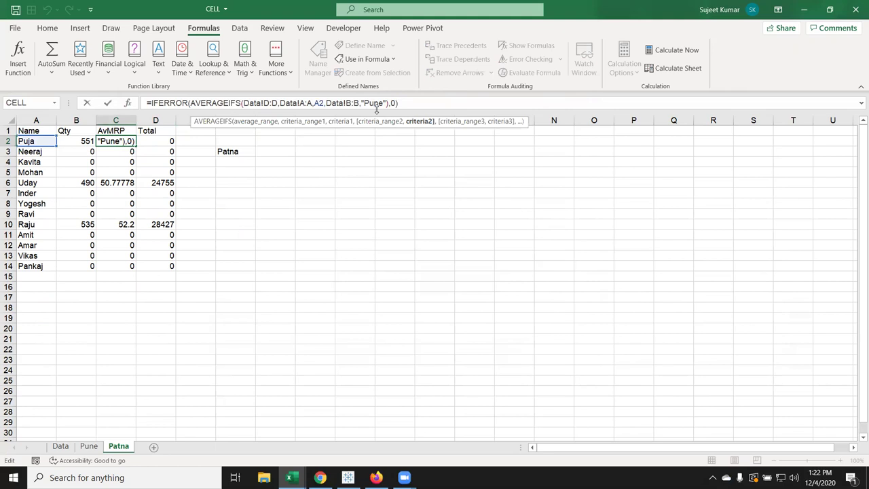
{"action": "key", "text": "Left"}
{"action": "key", "text": "Delete"}
{"action": "key", "text": "Delete"}
{"action": "key", "text": "Delete"}
{"action": "key", "text": "Delete"}
{"action": "key", "text": "Delete"}
{"action": "key", "text": "Delete"}
{"action": "type", "text": "Cit"}
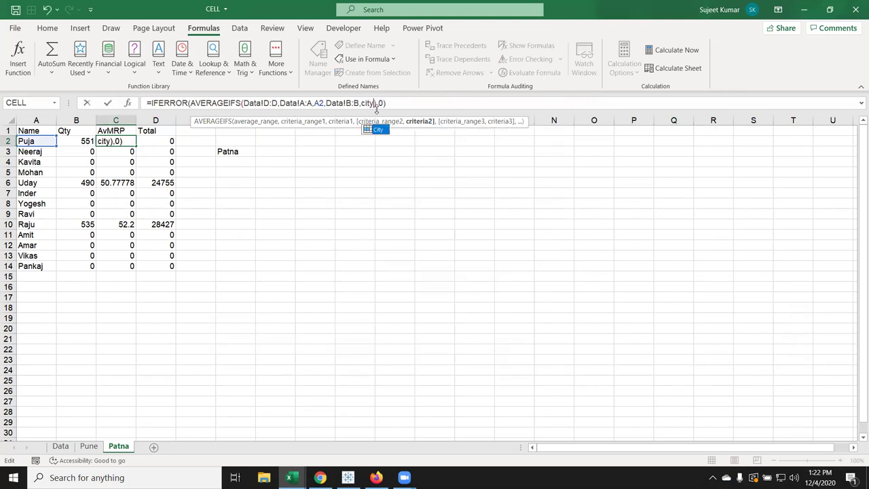
{"action": "type", "text": "y"}
{"action": "key", "text": "Return"}
{"action": "key", "text": "Up"}
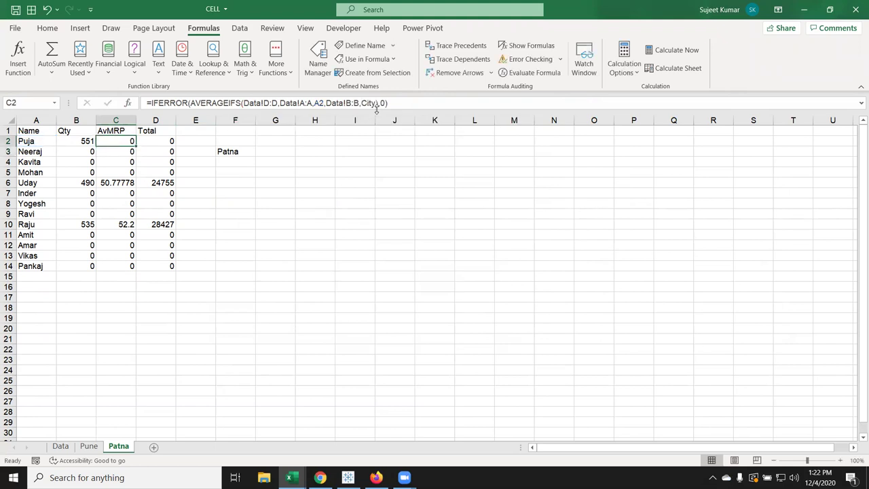
{"action": "double_click", "coordinate": [137, 146]}
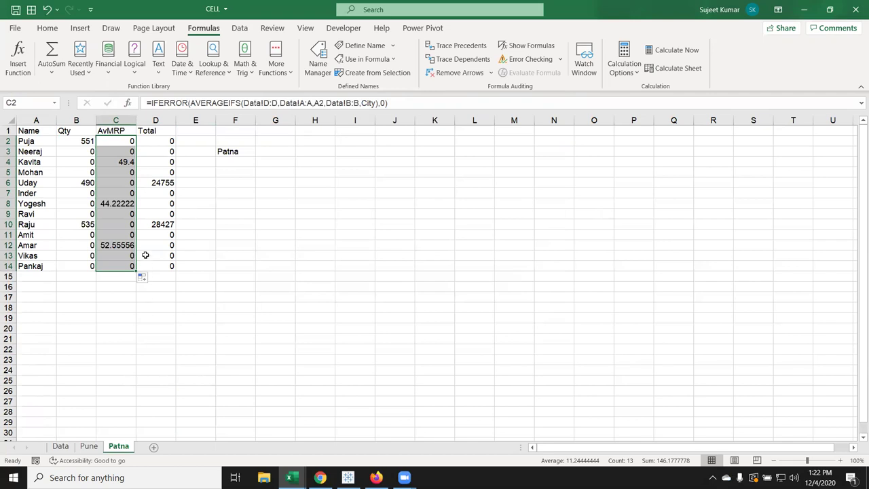
Step: Enter =CELL("filename") in F4 so it shows the full path ending in [CELL.xlsm]Patna
{"action": "left_click_drag", "start_coordinate": [228, 159], "coordinate": [228, 171]}
{"action": "left_click", "coordinate": [228, 152]}
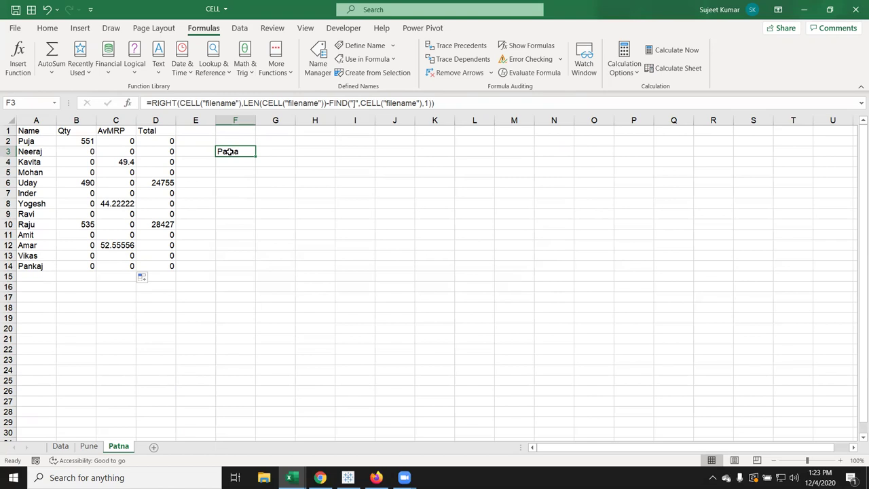
{"action": "key", "text": "Down"}
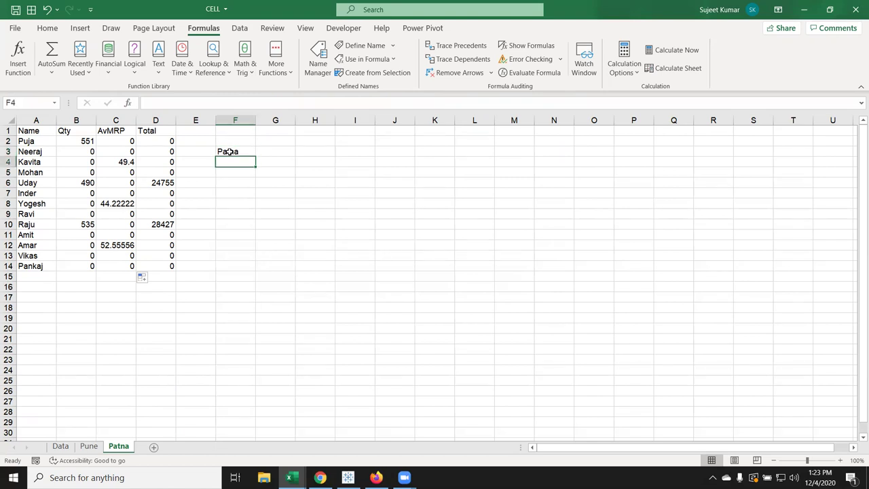
{"action": "type", "text": "=ce"}
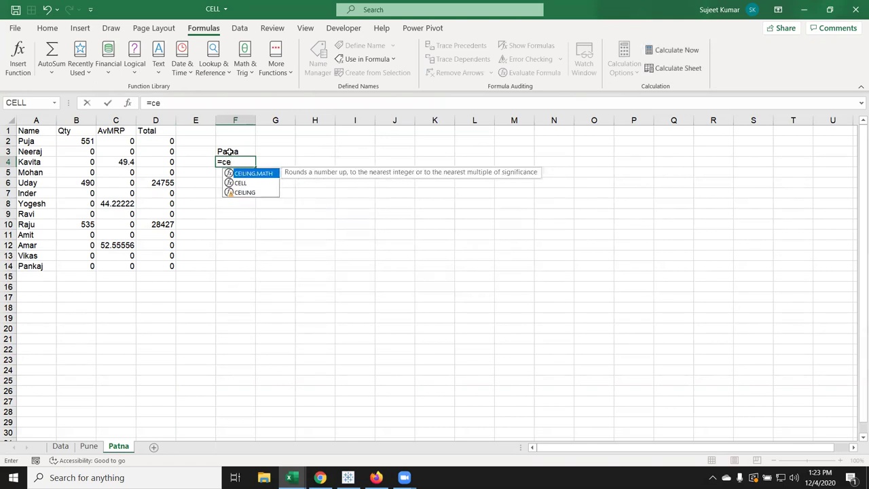
{"action": "key", "text": "Down"}
{"action": "key", "text": "Tab"}
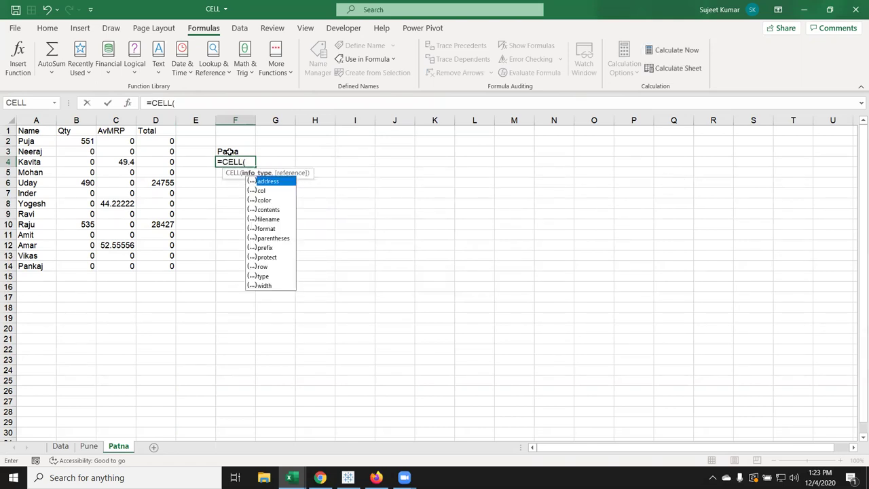
{"action": "key", "text": "Down"}
{"action": "key", "text": "Down"}
{"action": "key", "text": "Down"}
{"action": "key", "text": "Down"}
{"action": "key", "text": "Up"}
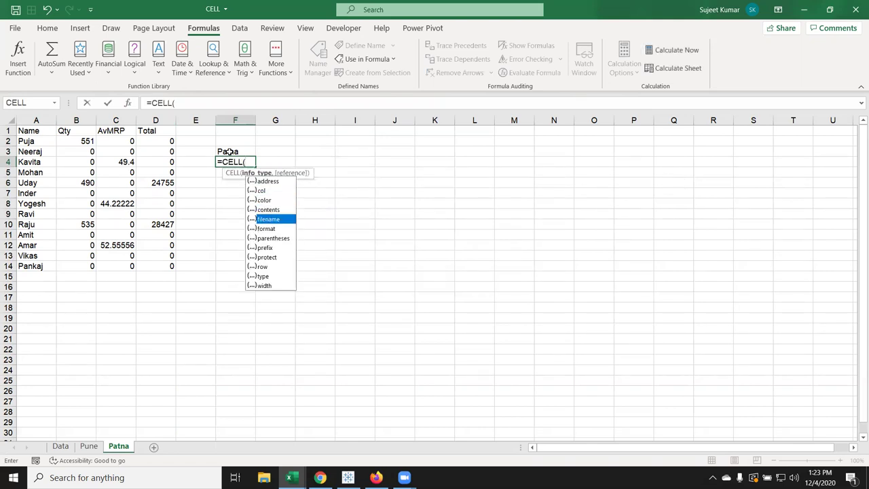
{"action": "key", "text": "Tab"}
{"action": "key", "text": "Return"}
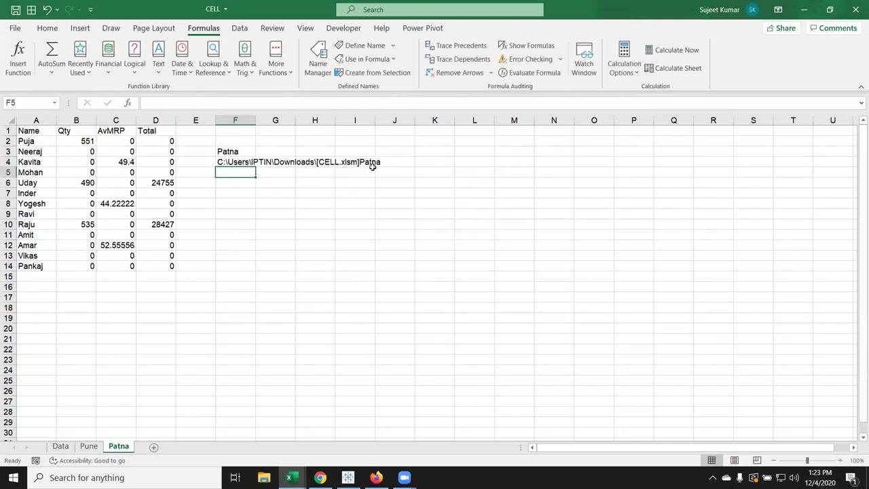
{"action": "left_click", "coordinate": [237, 150]}
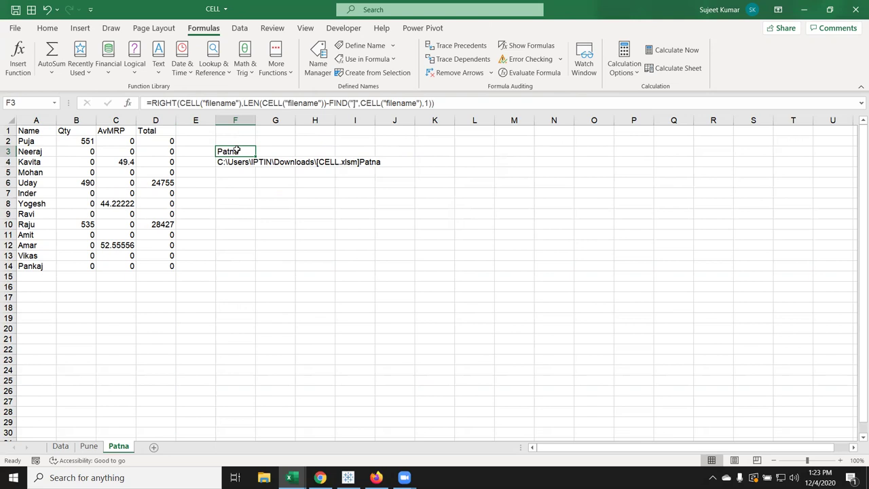
Step: Switch to the MSheet workbook's JAN sheet and locate the FIND formula in I26
{"action": "left_click", "coordinate": [290, 478]}
{"action": "left_click", "coordinate": [288, 429]}
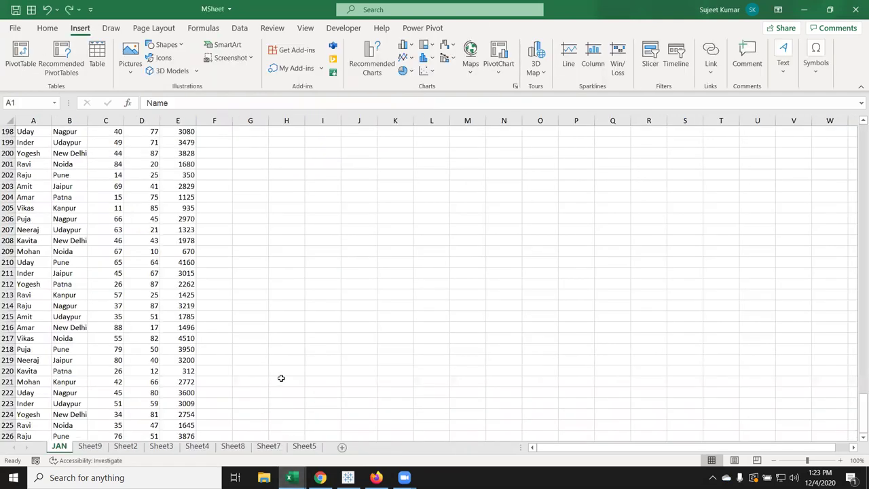
{"action": "scroll", "coordinate": [269, 314], "scroll_direction": "up", "scroll_amount": 10}
{"action": "scroll", "coordinate": [268, 315], "scroll_direction": "up", "scroll_amount": 9}
{"action": "scroll", "coordinate": [269, 315], "scroll_direction": "up", "scroll_amount": 4}
{"action": "left_click", "coordinate": [324, 423]}
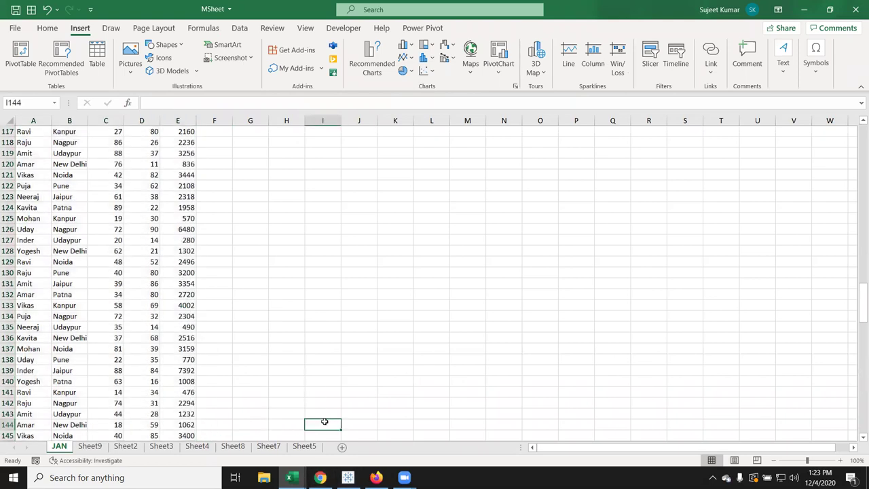
{"action": "key", "text": "ctrl+Up"}
{"action": "scroll", "coordinate": [410, 402], "scroll_direction": "up", "scroll_amount": 7}
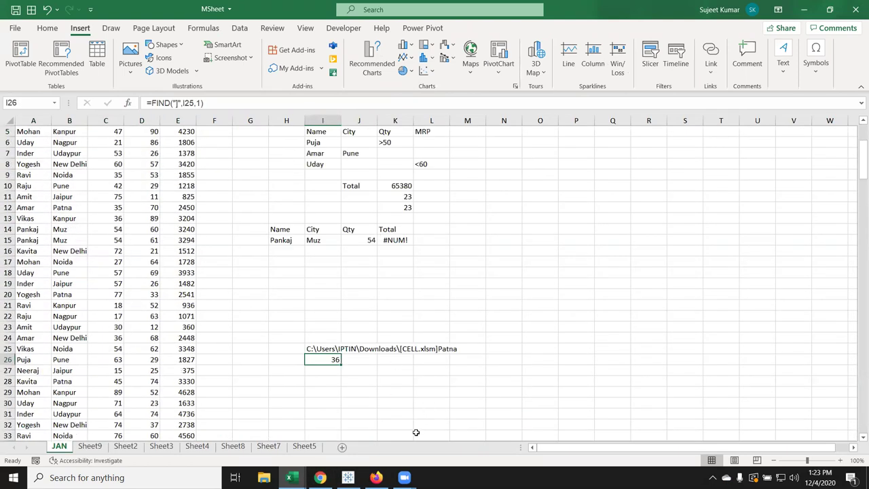
{"action": "scroll", "coordinate": [355, 384], "scroll_direction": "down", "scroll_amount": 1}
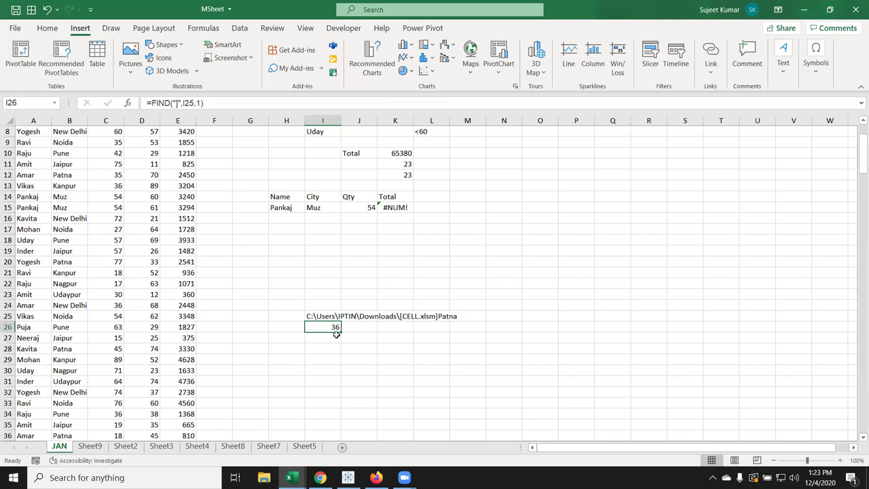
Step: Re-enter =FIND("]",I25,1) in I26 so it recalculates to 38
{"action": "left_click", "coordinate": [327, 317]}
{"action": "double_click", "coordinate": [327, 327]}
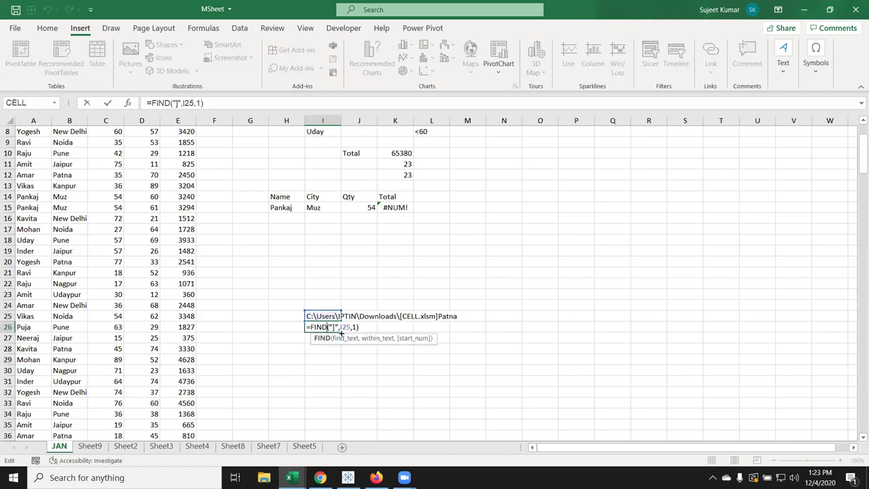
{"action": "key", "text": "Return"}
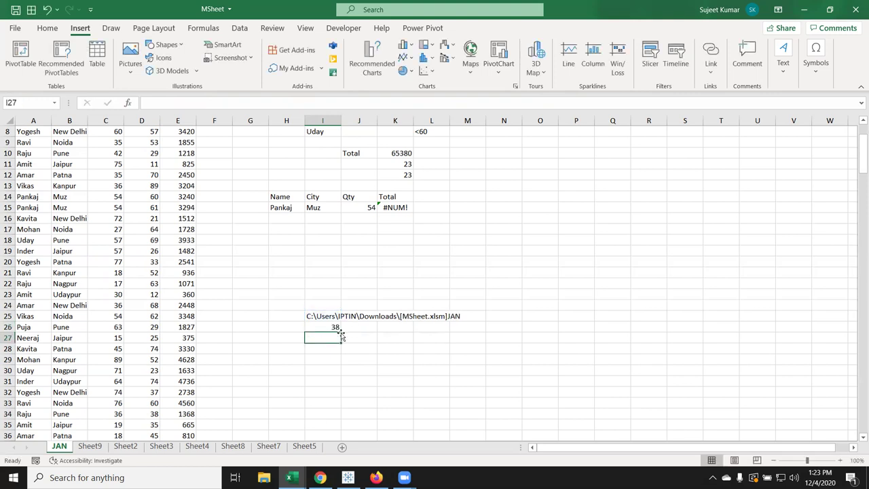
{"action": "left_click", "coordinate": [335, 328]}
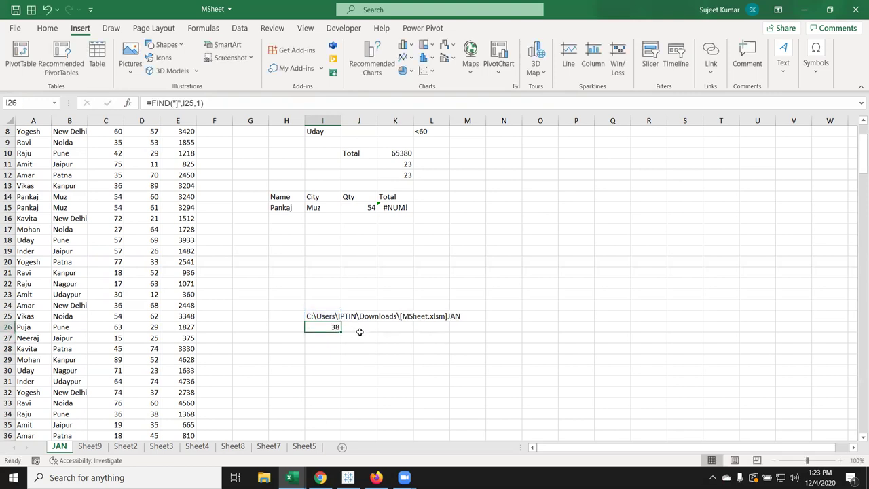
{"action": "left_click", "coordinate": [358, 331]}
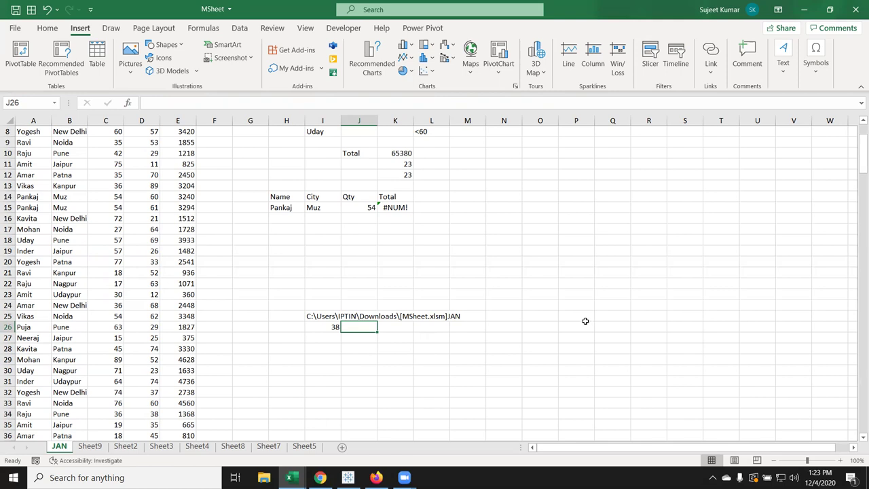
Step: Enter =RIGHT(I25,LEN(I25)-I26) in J26, accepting Excel's correction, to extract the sheet name JAN
{"action": "type", "text": "="}
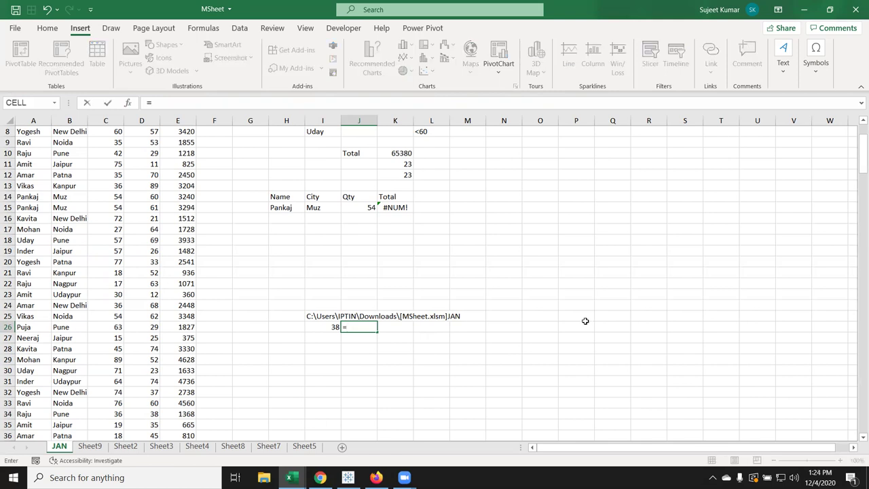
{"action": "type", "text": "ri"}
{"action": "key", "text": "Tab"}
{"action": "key", "text": "Up"}
{"action": "key", "text": "Left"}
{"action": "type", "text": ",len"}
{"action": "key", "text": "Tab"}
{"action": "key", "text": "Up"}
{"action": "key", "text": "Left"}
{"action": "type", "text": ")-"}
{"action": "key", "text": "Left"}
{"action": "key", "text": "Return"}
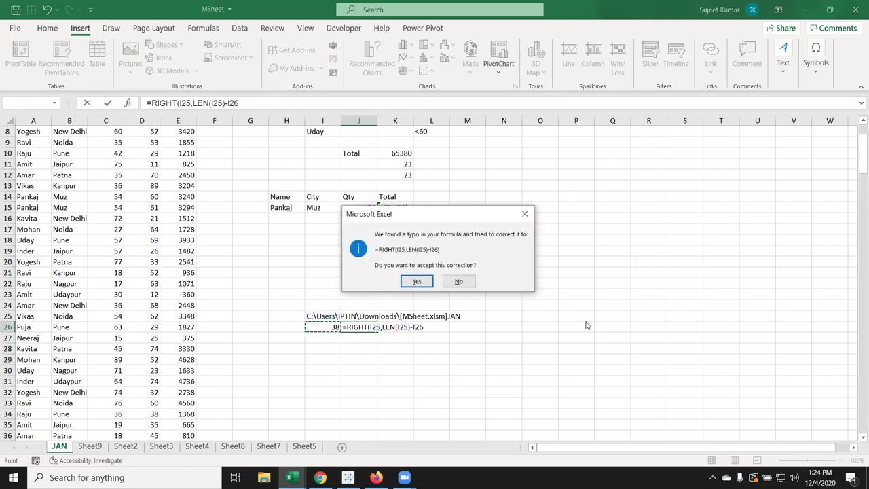
{"action": "key", "text": "Return"}
{"action": "key", "text": "Up"}
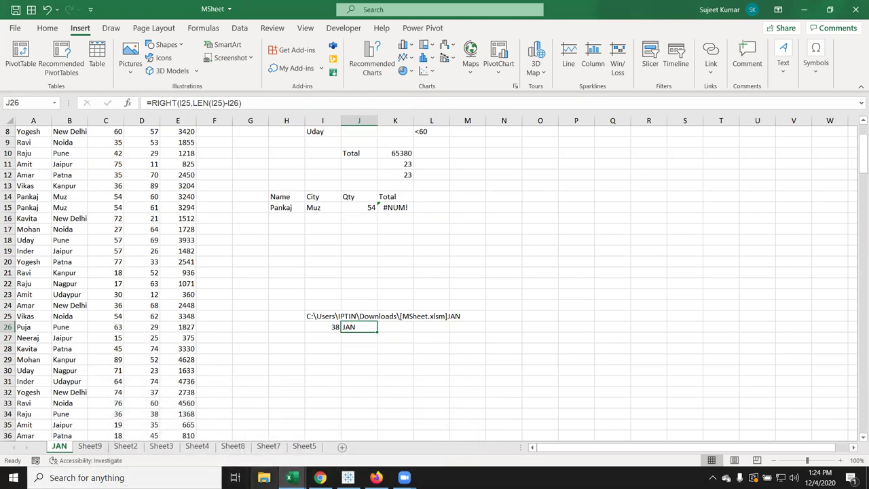
Step: Back in the CELL workbook, complete F3's RIGHT/LEN/FIND formula on CELL("filename") to extract the sheet name
{"action": "mouse_move", "coordinate": [289, 477]}
{"action": "left_click", "coordinate": [375, 448]}
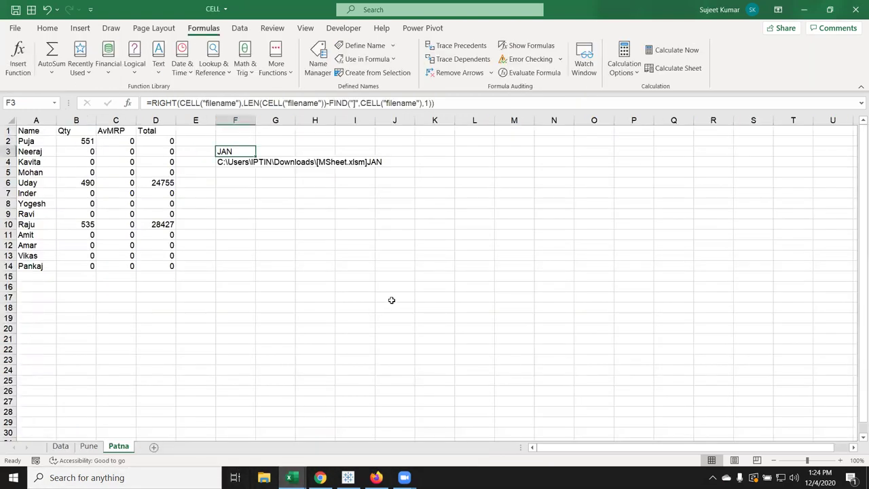
{"action": "left_click", "coordinate": [391, 300]}
{"action": "left_click", "coordinate": [127, 102]}
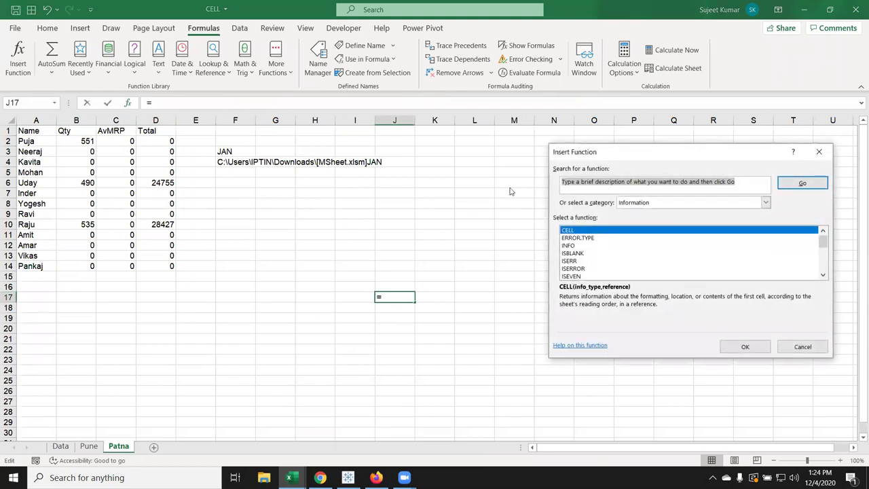
{"action": "left_click", "coordinate": [819, 152]}
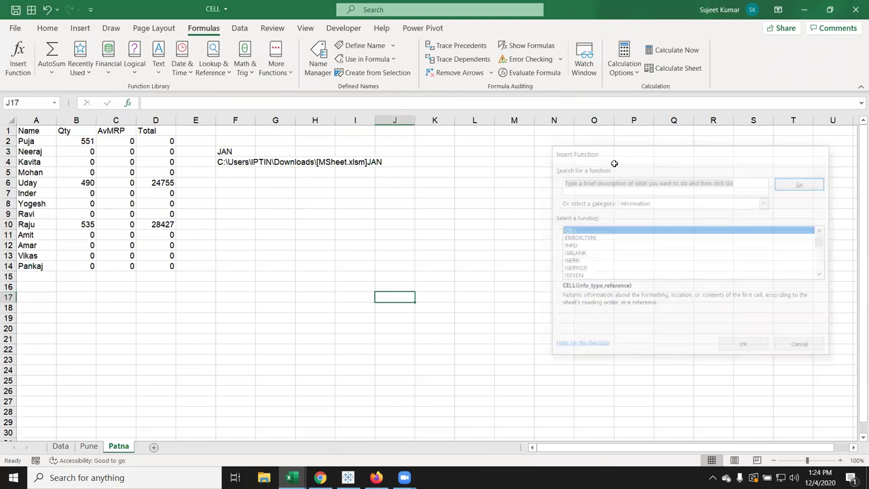
{"action": "left_click", "coordinate": [241, 164]}
{"action": "left_click", "coordinate": [239, 151]}
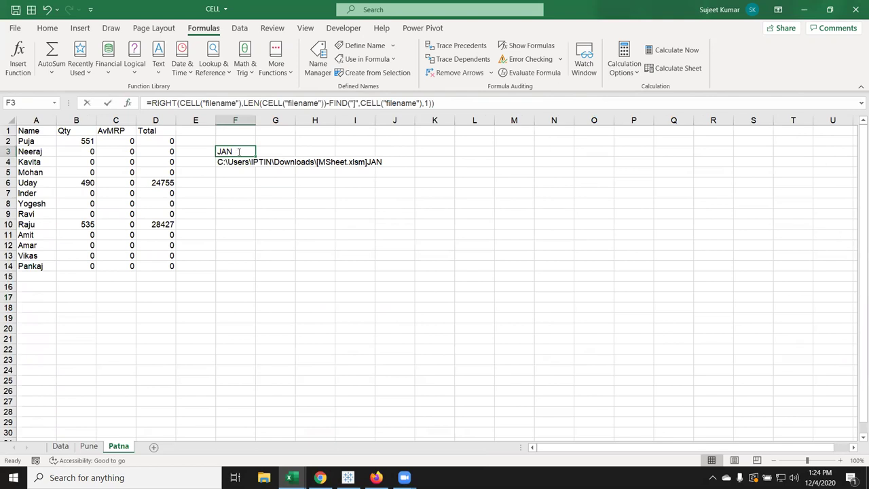
{"action": "double_click", "coordinate": [239, 152]}
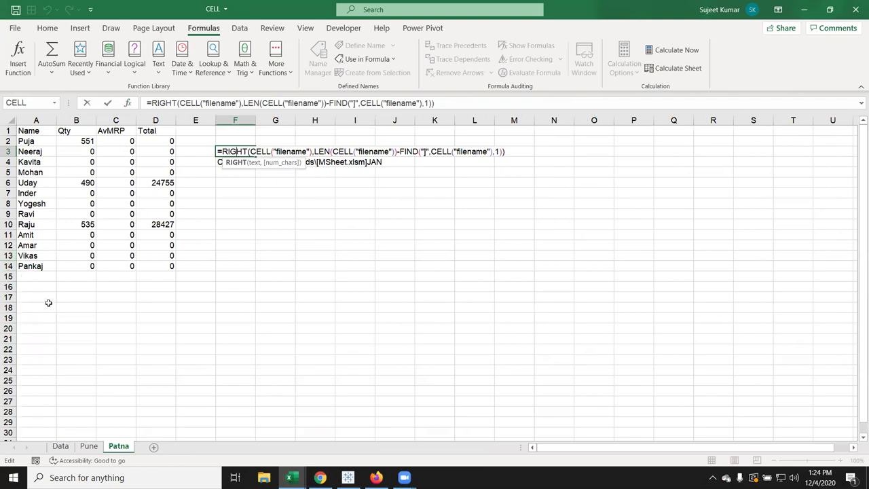
{"action": "key", "text": "ctrl+Return"}
Step: Enter =LEN(F4) in F5 to get the path length 41
{"action": "left_click", "coordinate": [233, 172]}
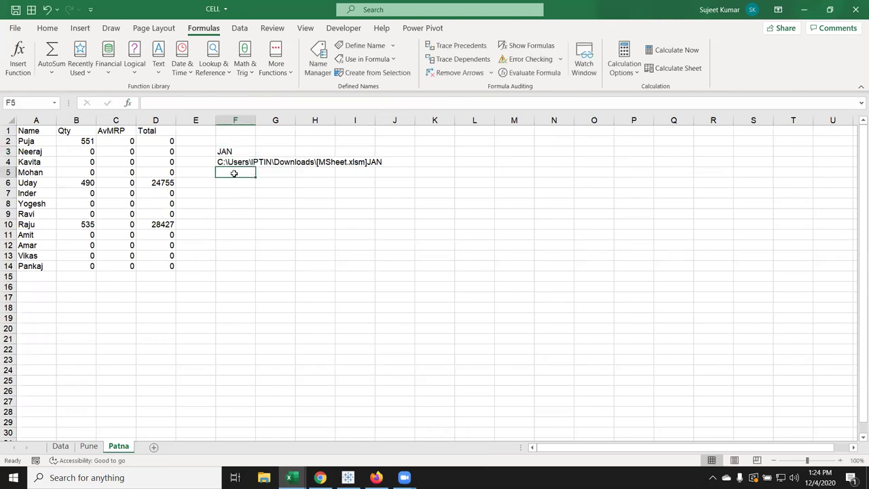
{"action": "type", "text": "=le"}
{"action": "key", "text": "Down"}
{"action": "key", "text": "Tab"}
{"action": "key", "text": "Up"}
{"action": "key", "text": "Return"}
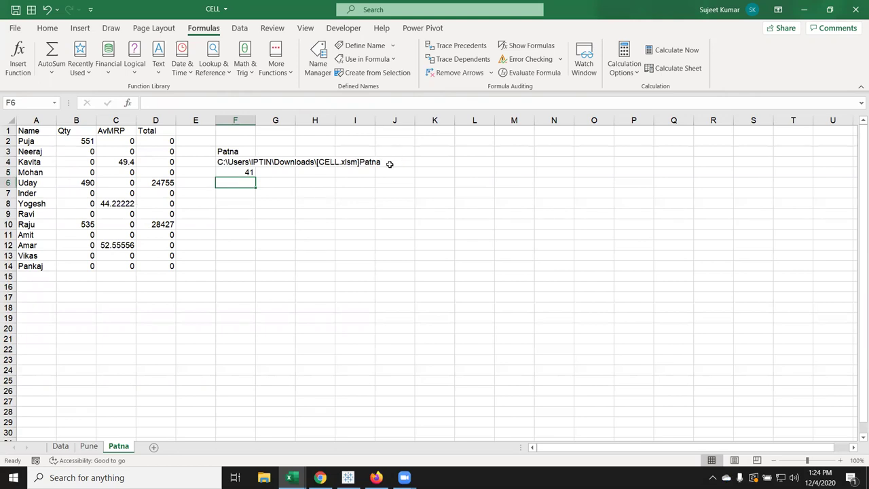
Step: Enter =FIND("]",F4,1) in F6 to get the bracket position 36
{"action": "type", "text": "="}
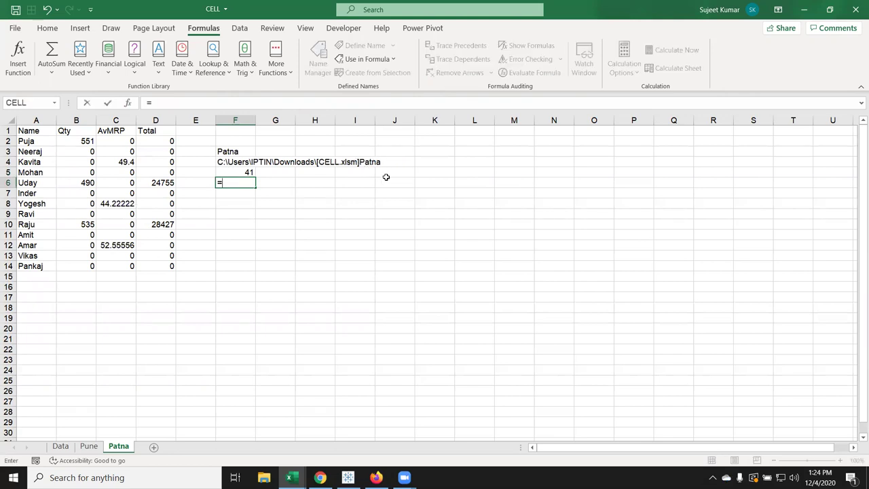
{"action": "type", "text": "fin"}
{"action": "key", "text": "Tab"}
{"action": "type", "text": "]\""}
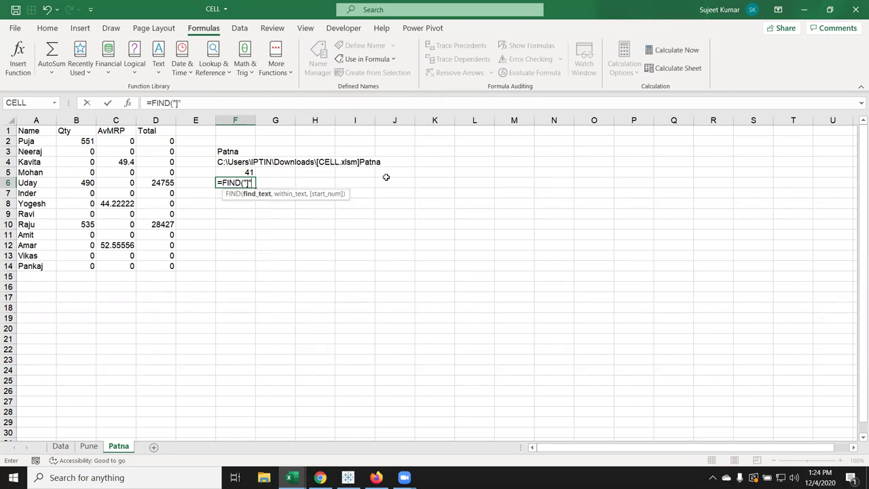
{"action": "type", "text": ","}
{"action": "key", "text": "Up"}
{"action": "key", "text": "Up"}
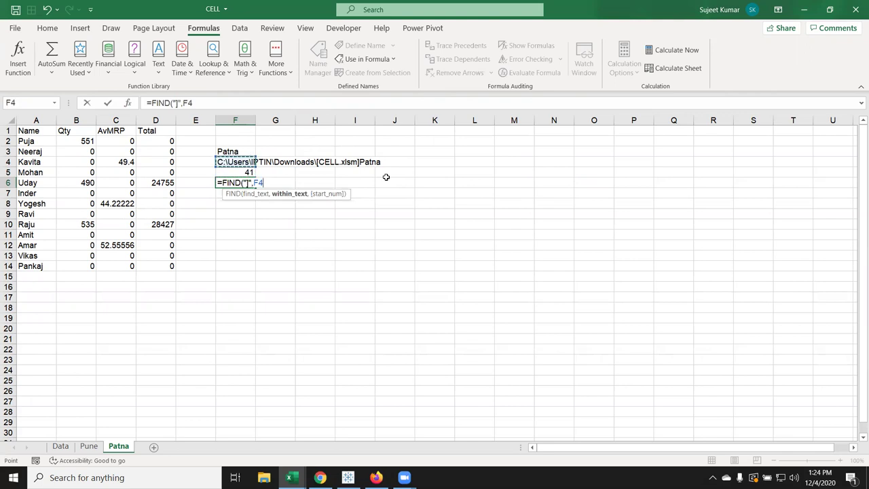
{"action": "type", "text": ",1"}
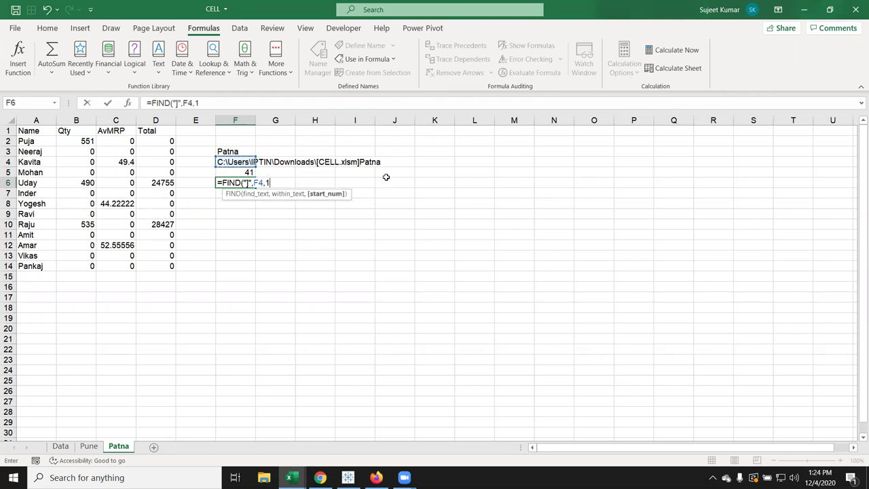
{"action": "key", "text": "ctrl+Return"}
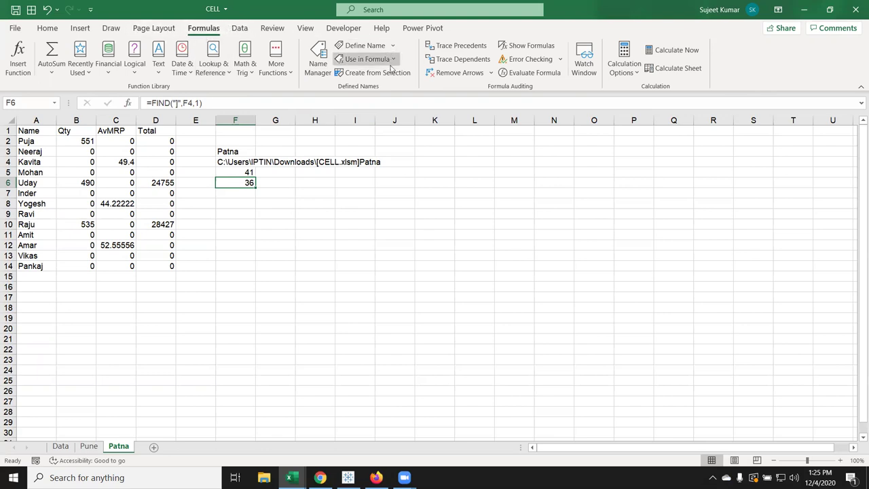
Step: For F7, open Insert Function on the Information category and view ERROR.TYPE
{"action": "left_click", "coordinate": [238, 194]}
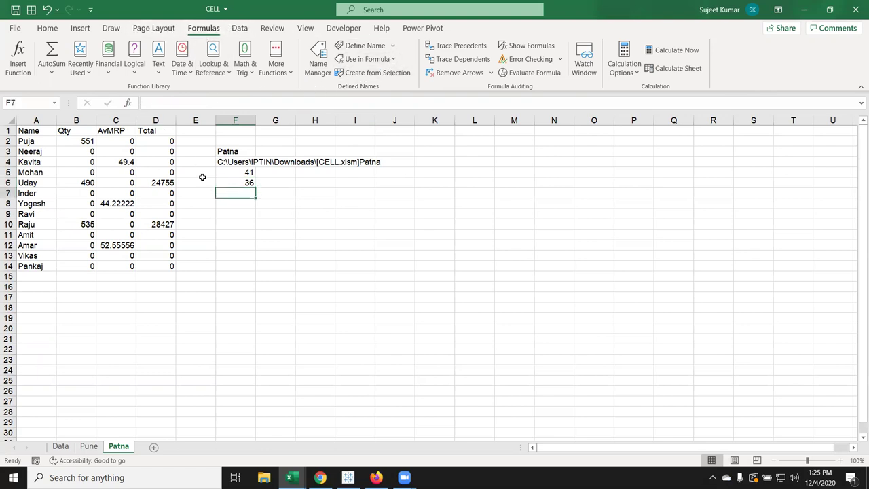
{"action": "left_click", "coordinate": [128, 103]}
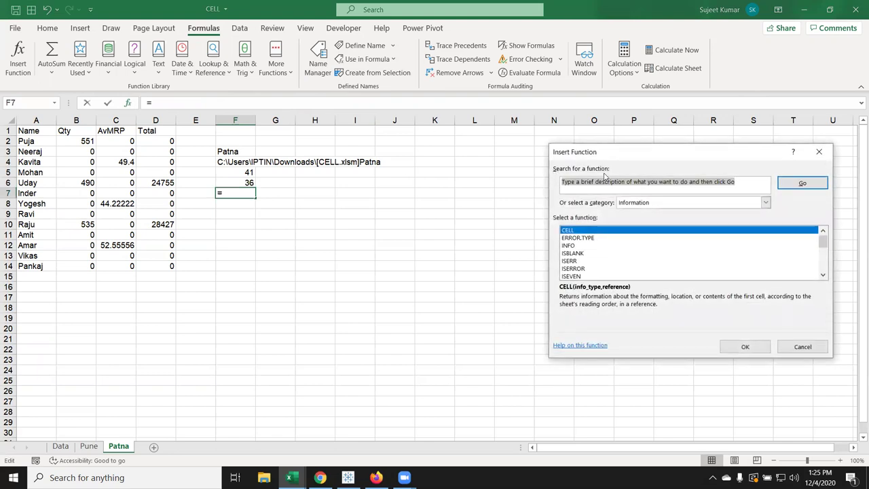
{"action": "left_click", "coordinate": [626, 203]}
{"action": "left_click", "coordinate": [626, 204]}
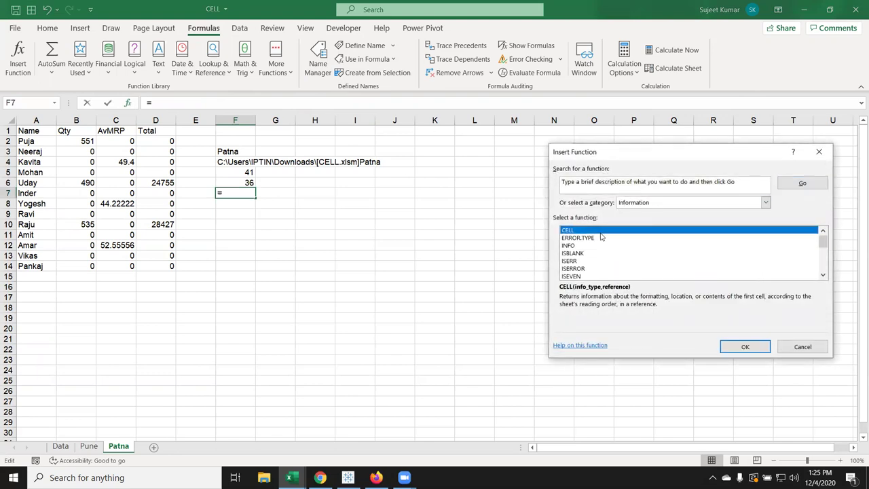
{"action": "left_click", "coordinate": [601, 237]}
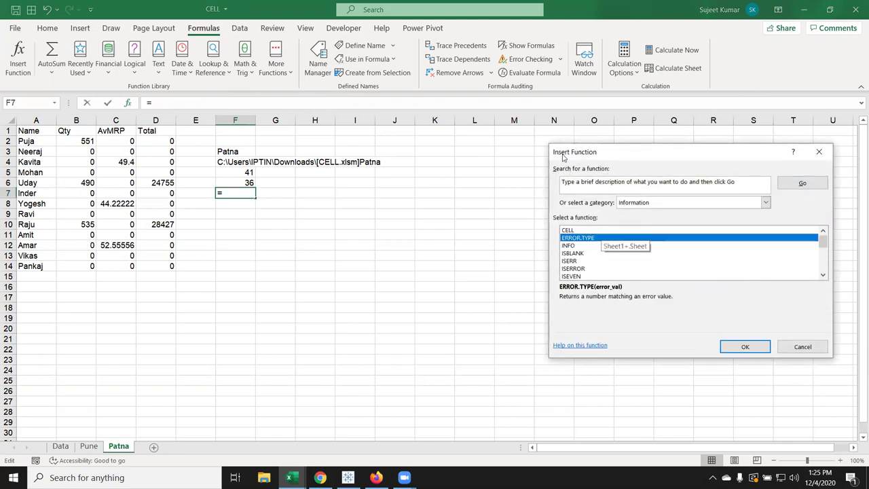
{"action": "left_click_drag", "start_coordinate": [566, 157], "coordinate": [431, 116]}
Step: Read the descriptions of INFO, ISBLANK, ISERR and ISERROR
{"action": "left_click", "coordinate": [453, 206]}
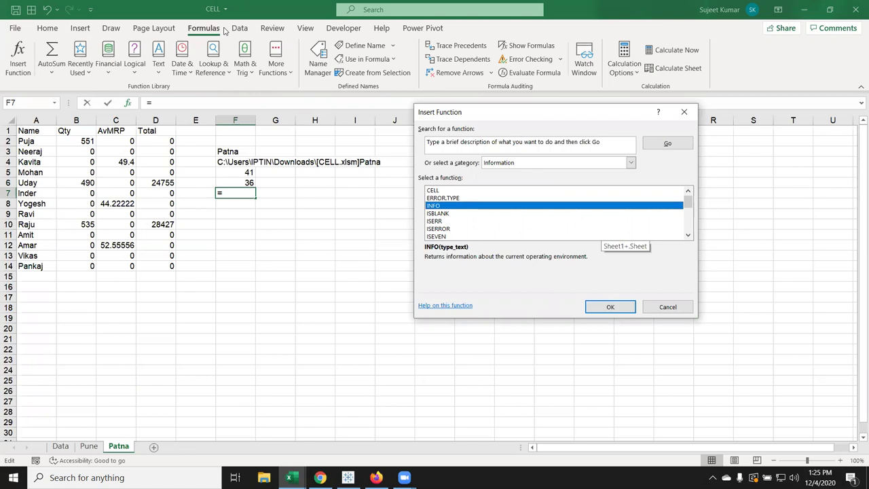
{"action": "left_click", "coordinate": [540, 213]}
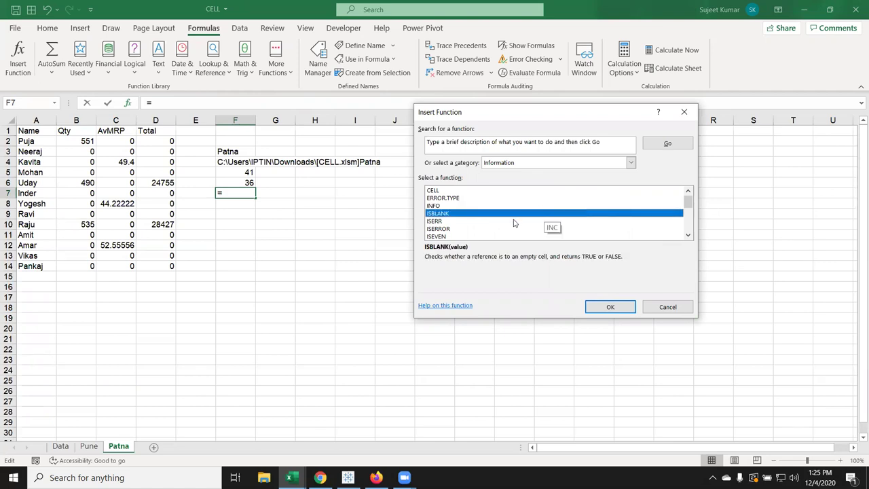
{"action": "left_click", "coordinate": [513, 222]}
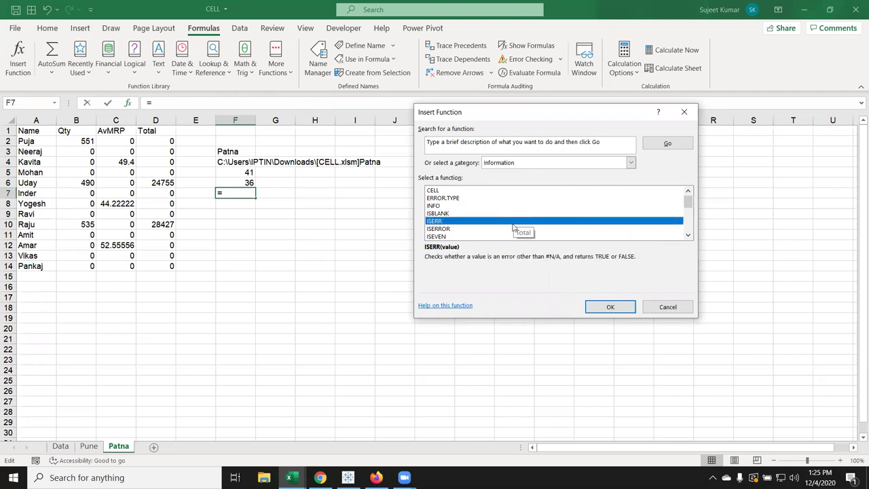
{"action": "left_click", "coordinate": [514, 229]}
{"action": "scroll", "coordinate": [515, 227], "scroll_direction": "down", "scroll_amount": 1}
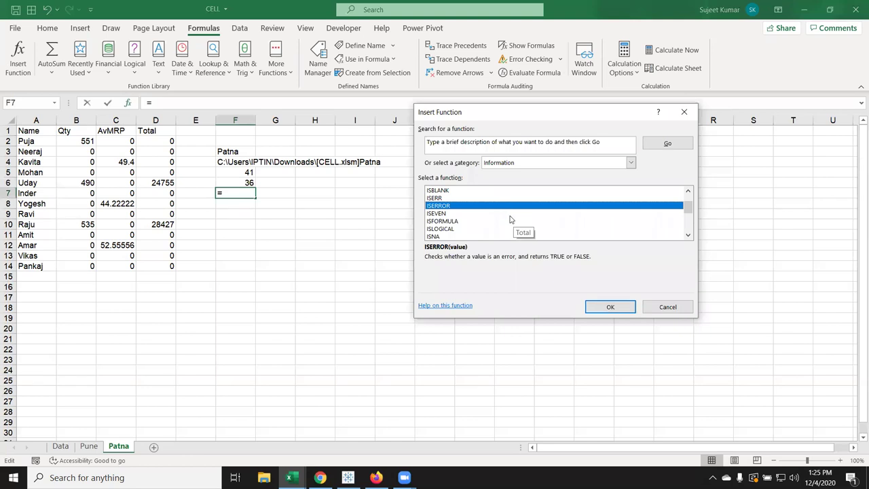
{"action": "scroll", "coordinate": [510, 234], "scroll_direction": "down", "scroll_amount": 2}
{"action": "scroll", "coordinate": [510, 233], "scroll_direction": "down", "scroll_amount": 1}
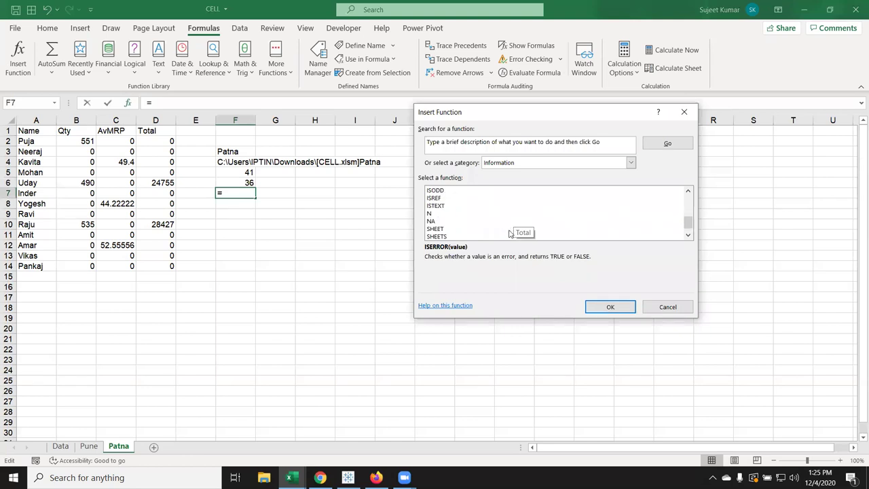
{"action": "scroll", "coordinate": [448, 215], "scroll_direction": "up", "scroll_amount": 1}
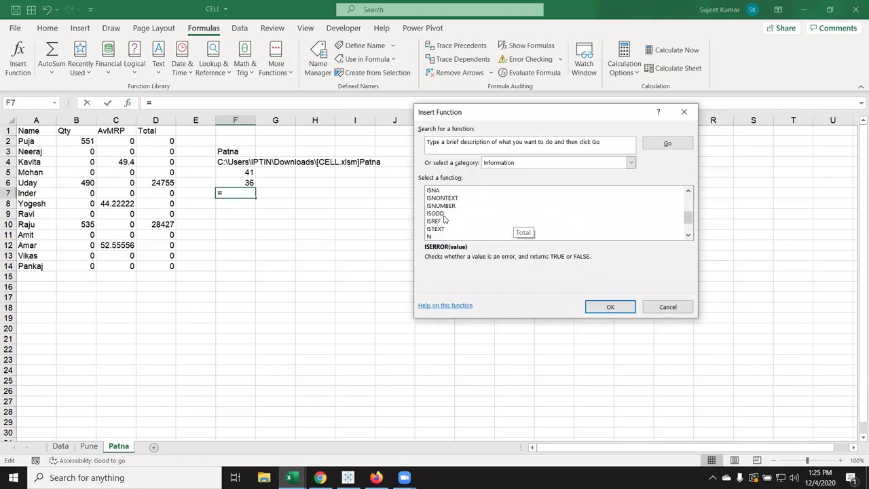
{"action": "scroll", "coordinate": [444, 219], "scroll_direction": "down", "scroll_amount": 1}
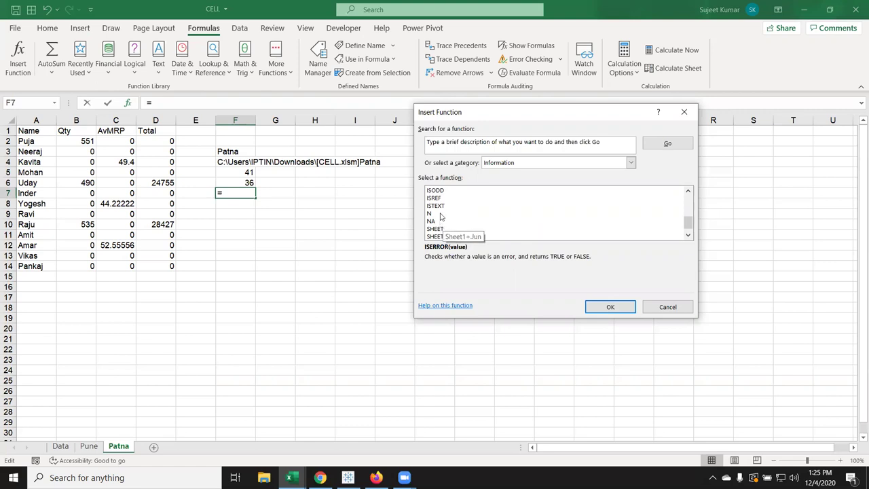
Step: Read the N, NA, SHEET and SHEETS descriptions, then cancel the F7 formula
{"action": "left_click", "coordinate": [440, 214]}
{"action": "left_click", "coordinate": [440, 221]}
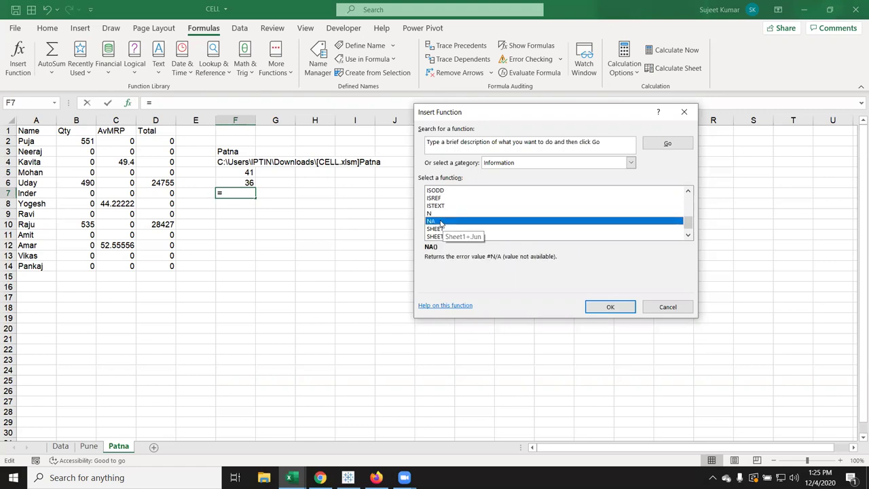
{"action": "left_click", "coordinate": [454, 230]}
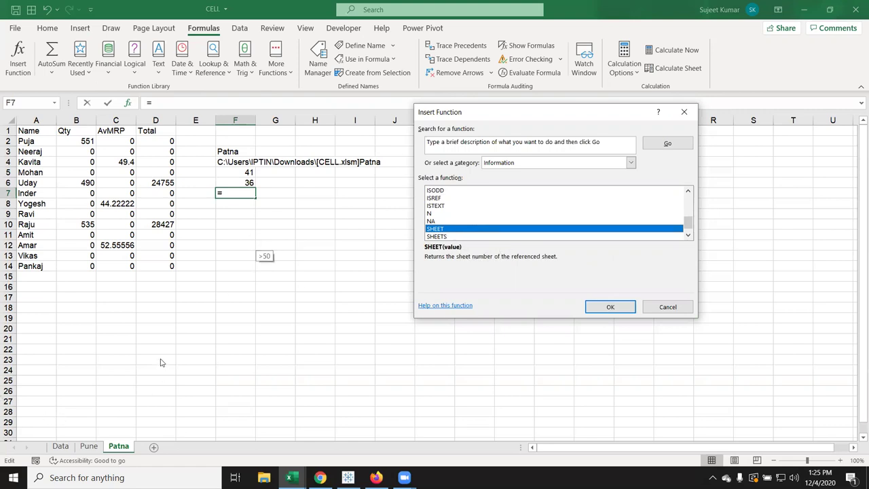
{"action": "left_click", "coordinate": [456, 238]}
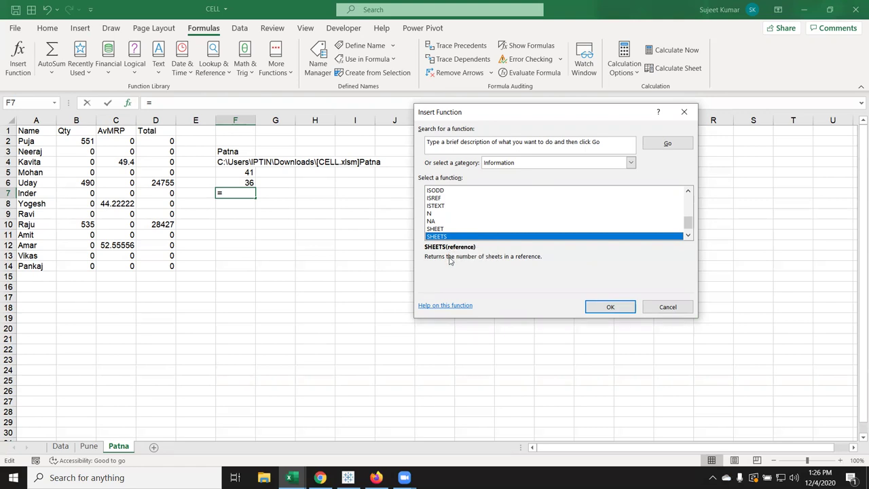
{"action": "scroll", "coordinate": [604, 228], "scroll_direction": "up", "scroll_amount": 4}
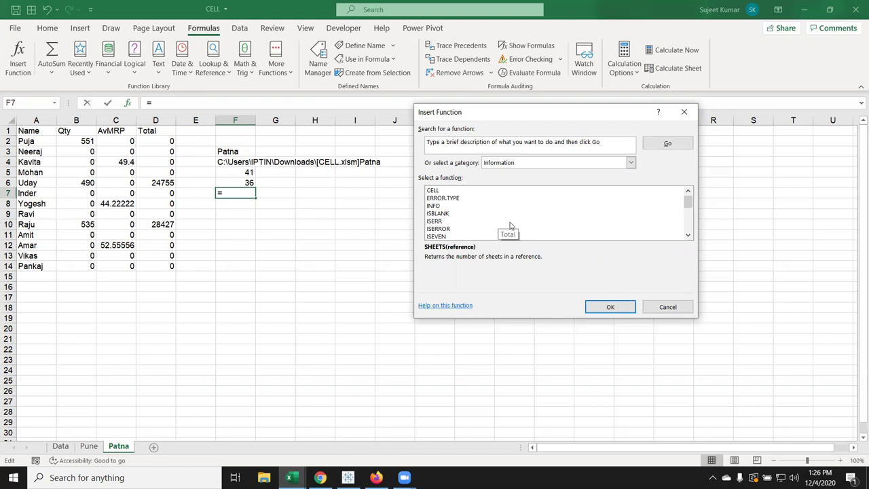
{"action": "left_click", "coordinate": [683, 111]}
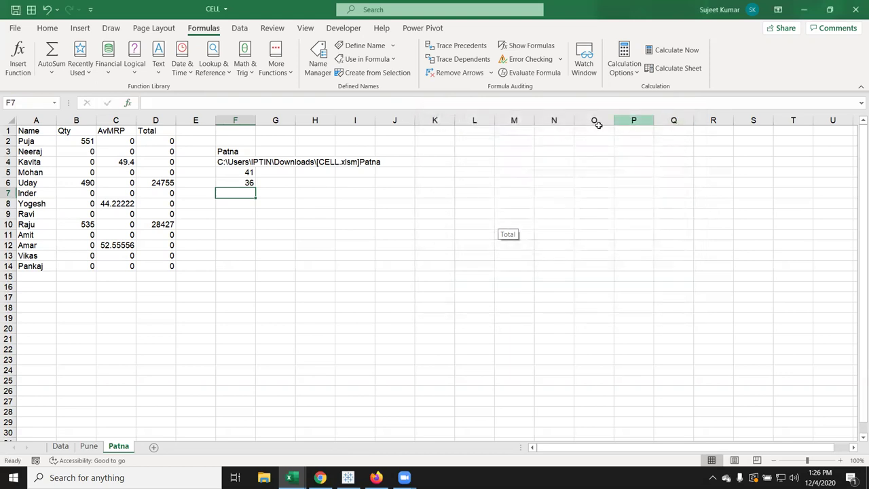
Step: Copy the JAN sheet into CELL.xlsm using Move or Copy with Create a copy ticked
{"action": "left_click", "coordinate": [336, 190]}
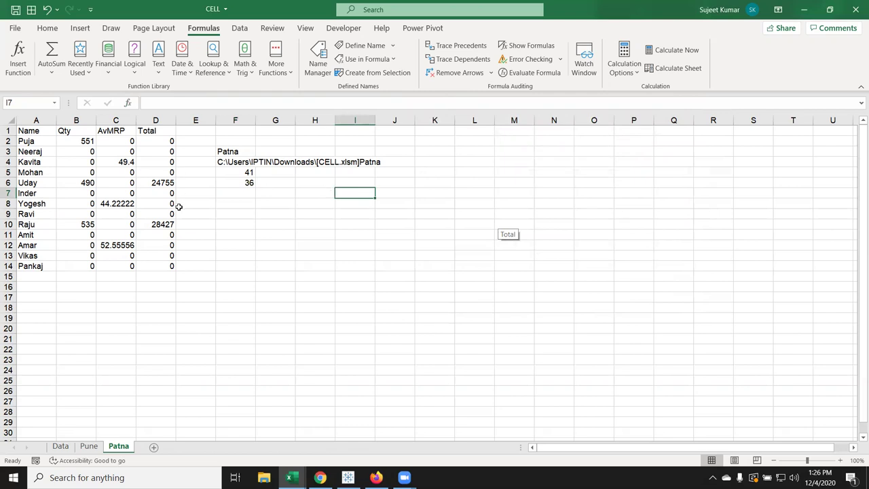
{"action": "left_click", "coordinate": [48, 28]}
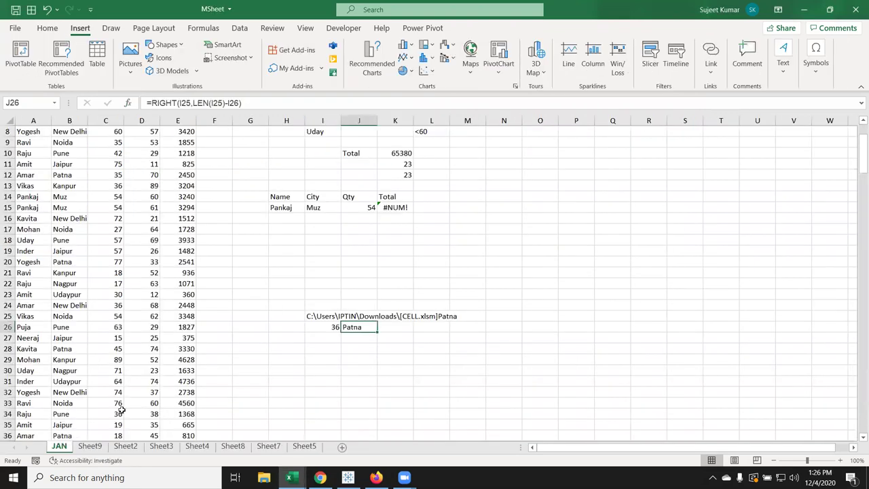
{"action": "right_click", "coordinate": [64, 449]}
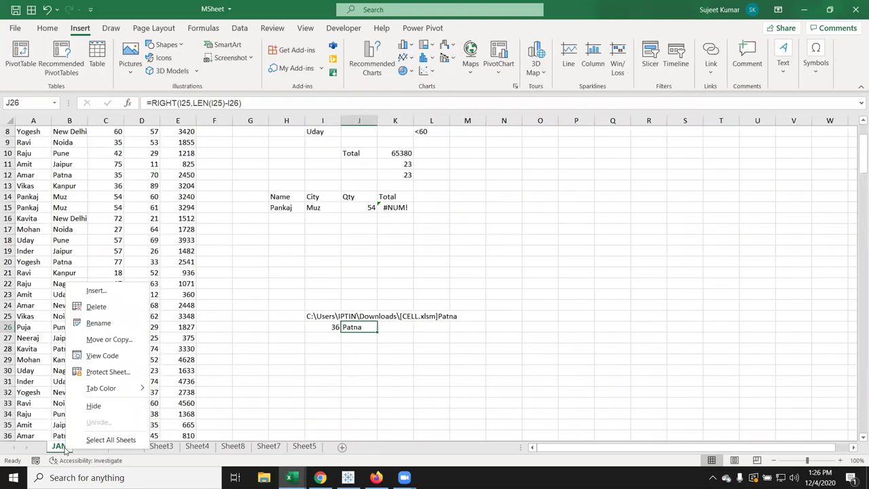
{"action": "left_click", "coordinate": [102, 340]}
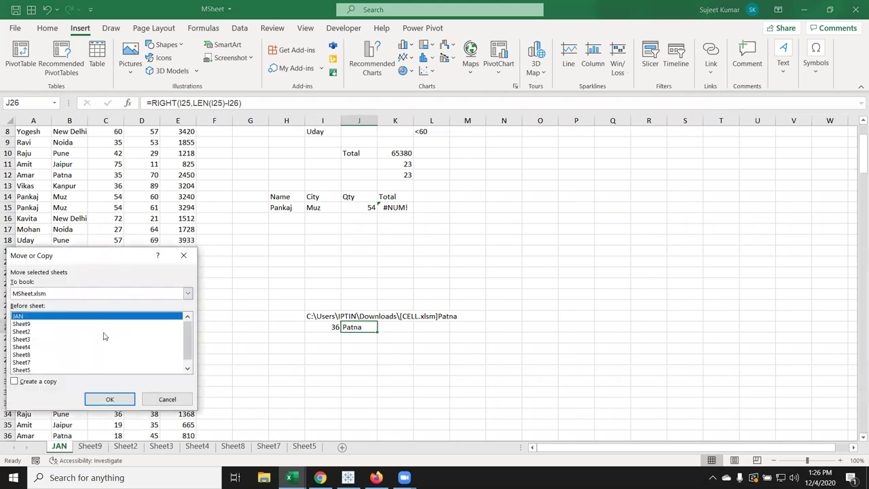
{"action": "left_click", "coordinate": [67, 293]}
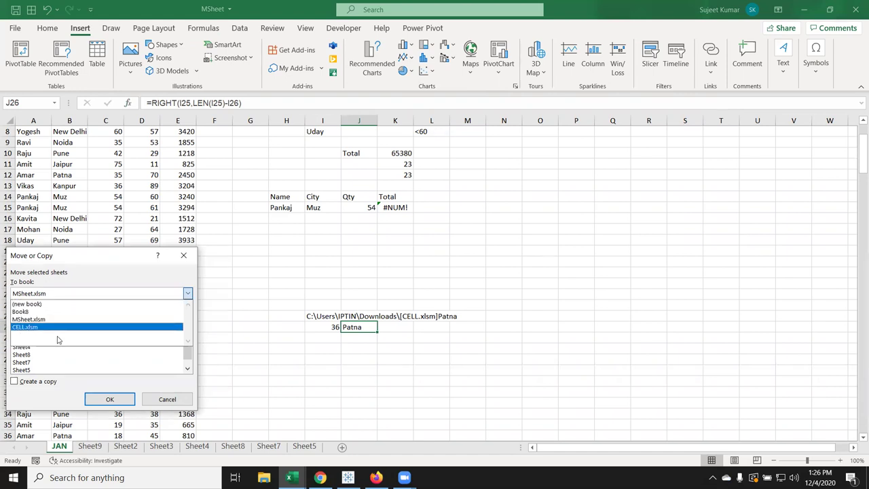
{"action": "left_click", "coordinate": [56, 326]}
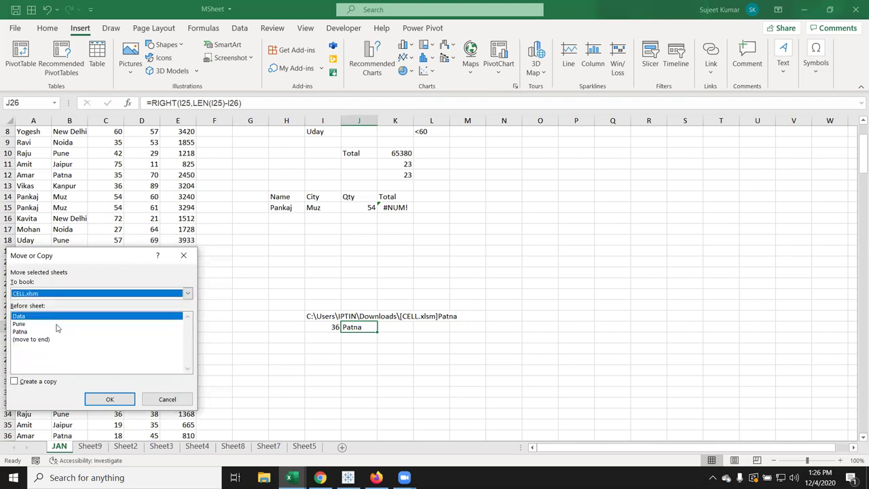
{"action": "left_click", "coordinate": [56, 382]}
{"action": "left_click", "coordinate": [95, 397]}
{"action": "left_click", "coordinate": [161, 278]}
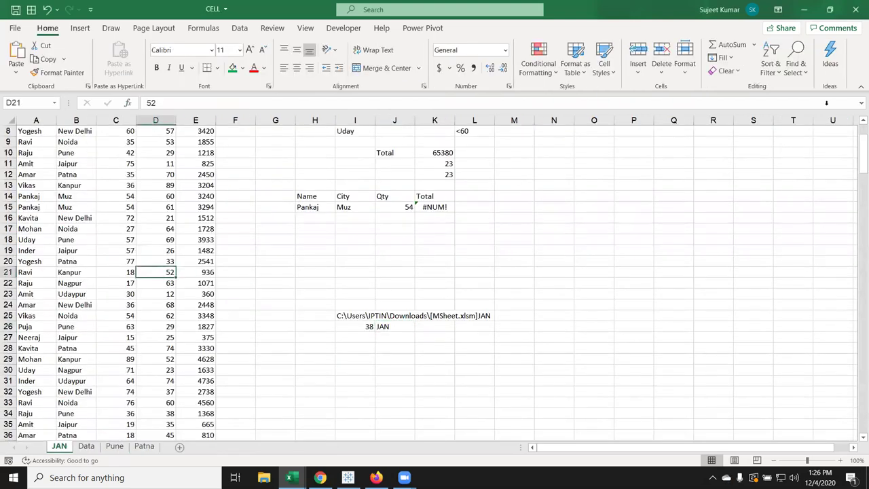
Step: Close CELL.xlsm saving changes, and close MSheet.xlsm without saving
{"action": "left_click", "coordinate": [855, 11]}
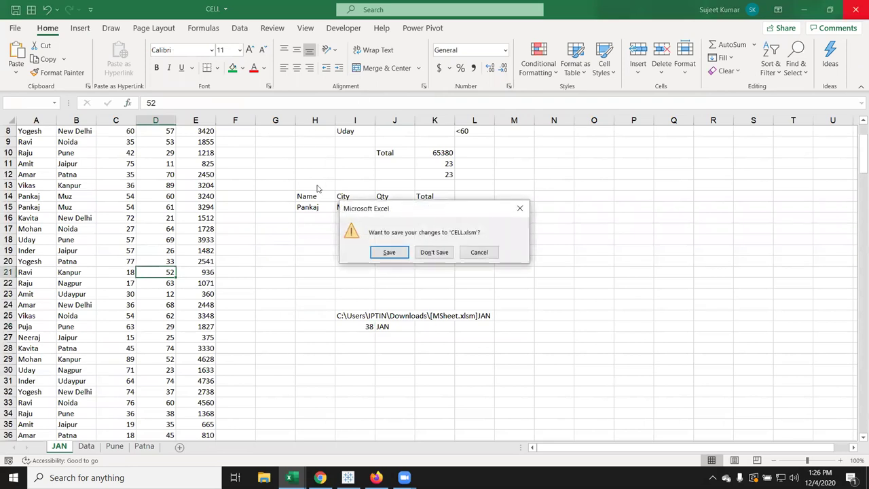
{"action": "left_click", "coordinate": [390, 256]}
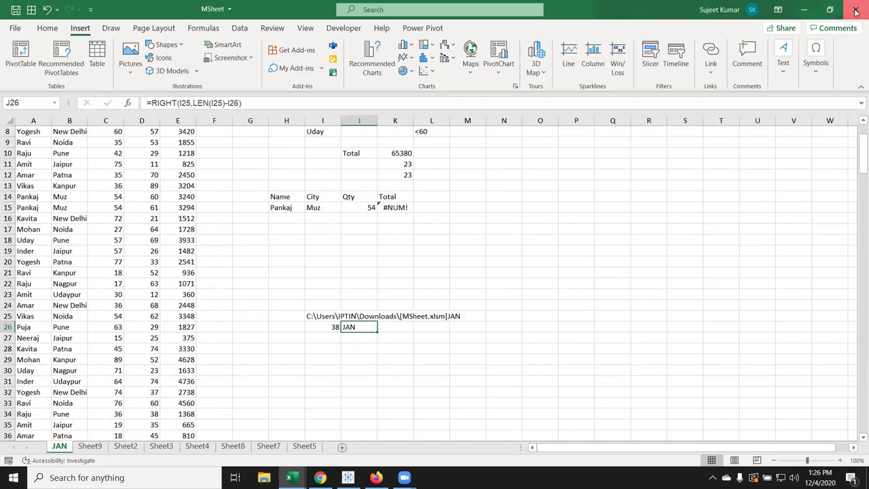
{"action": "left_click", "coordinate": [856, 10]}
{"action": "left_click", "coordinate": [434, 262]}
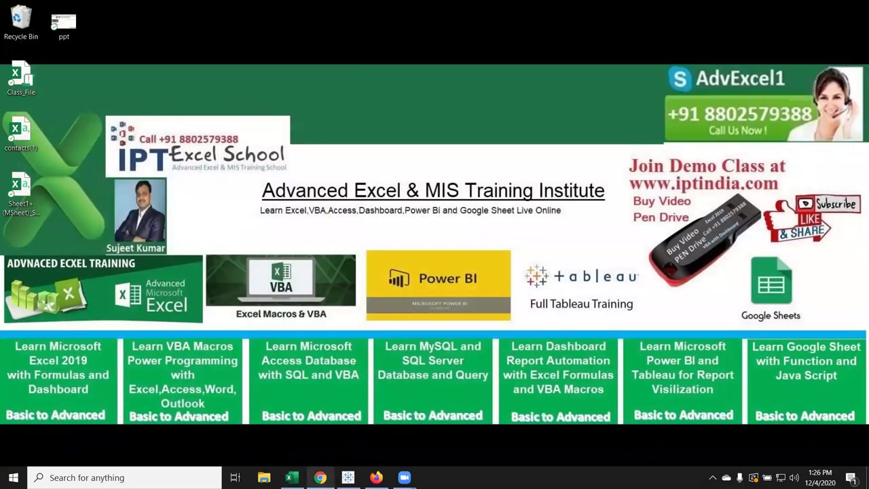
Step: Compose a new Gmail message to the suggested contact with the subject 'file'
{"action": "left_click", "coordinate": [319, 477]}
{"action": "left_click", "coordinate": [64, 100]}
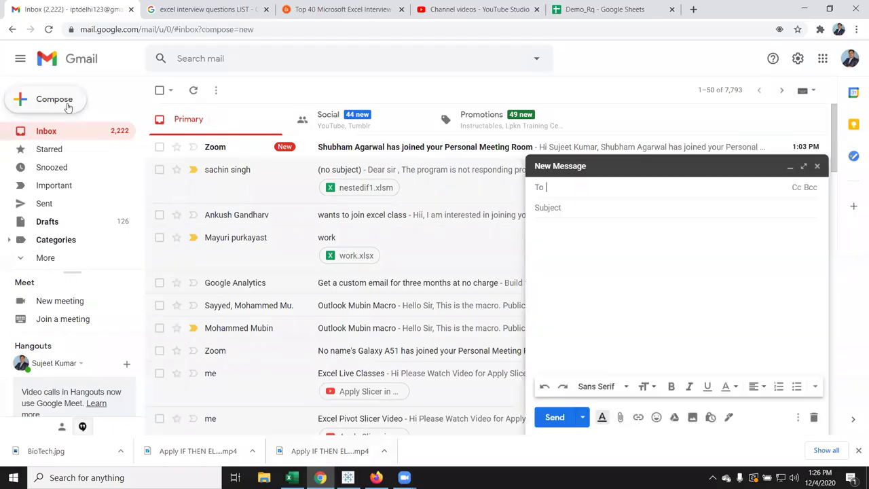
{"action": "type", "text": "shib"}
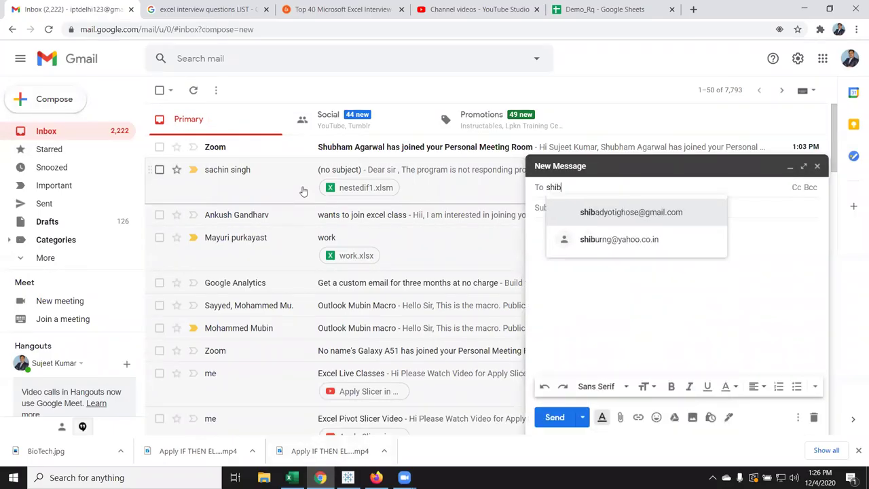
{"action": "type", "text": "h"}
{"action": "key", "text": "BackSpace"}
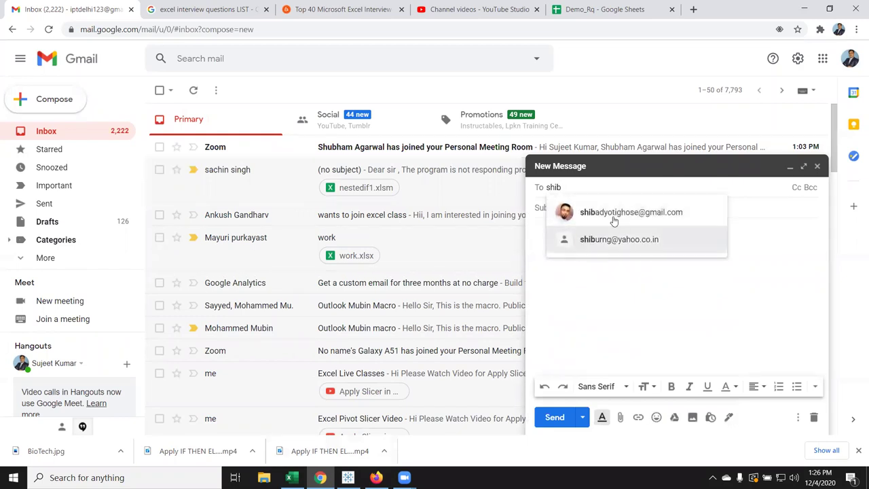
{"action": "key", "text": "BackSpace"}
{"action": "key", "text": "BackSpace"}
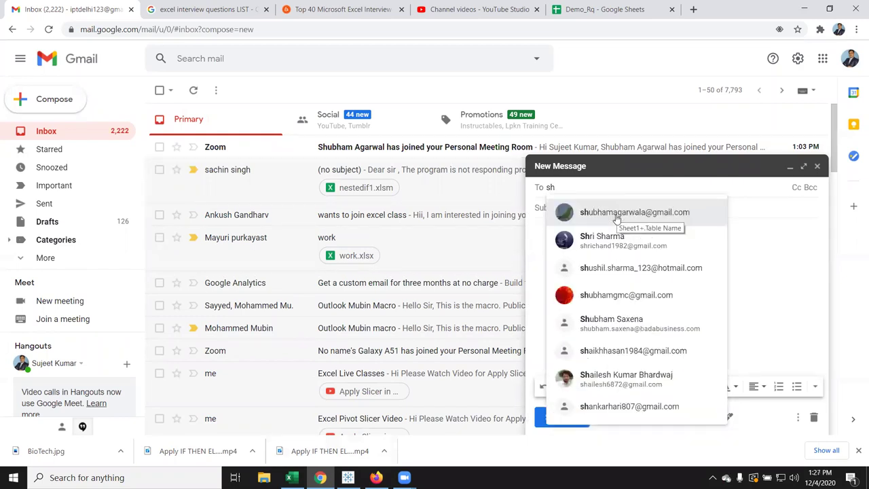
{"action": "type", "text": "u"}
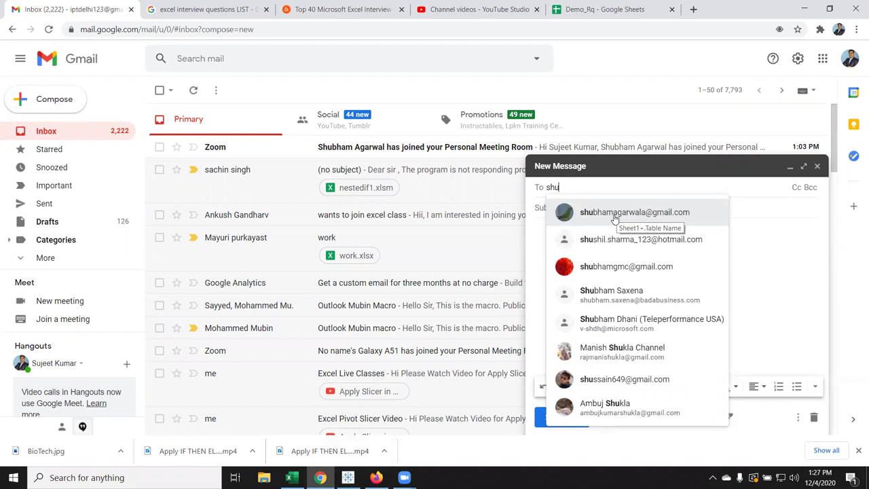
{"action": "left_click", "coordinate": [614, 214]}
{"action": "left_click", "coordinate": [601, 210]}
{"action": "type", "text": "fi"}
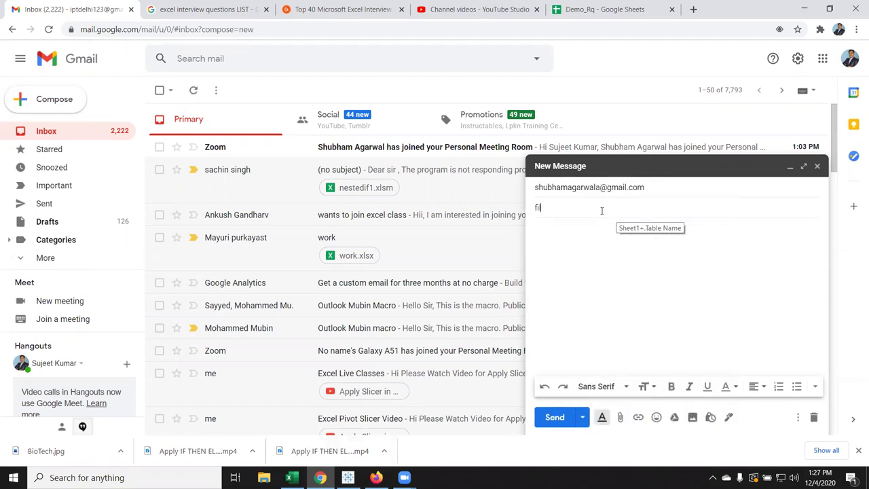
{"action": "left_click", "coordinate": [585, 232]}
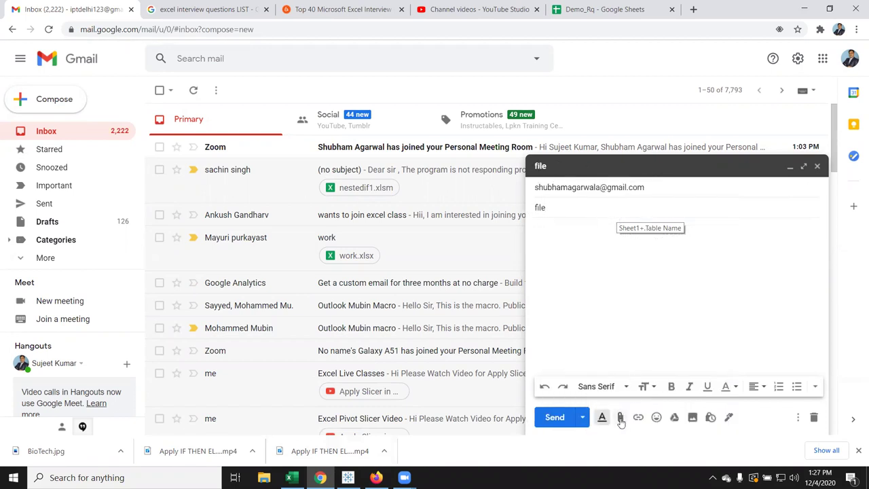
Step: Attach CELL.xlsm from Downloads and send the email
{"action": "left_click", "coordinate": [620, 417]}
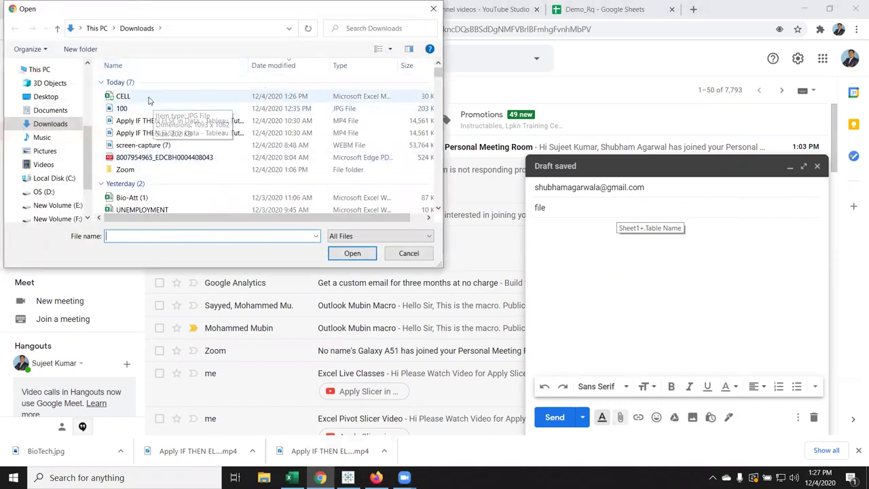
{"action": "double_click", "coordinate": [148, 97]}
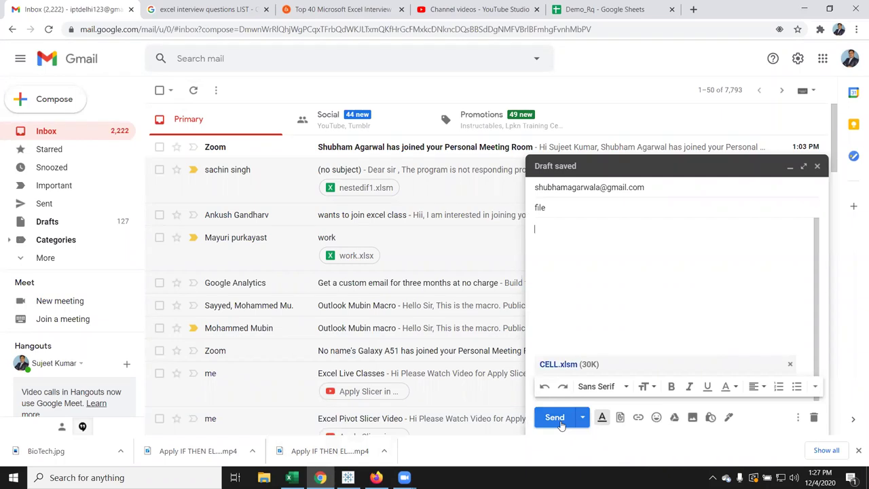
{"action": "left_click", "coordinate": [555, 418]}
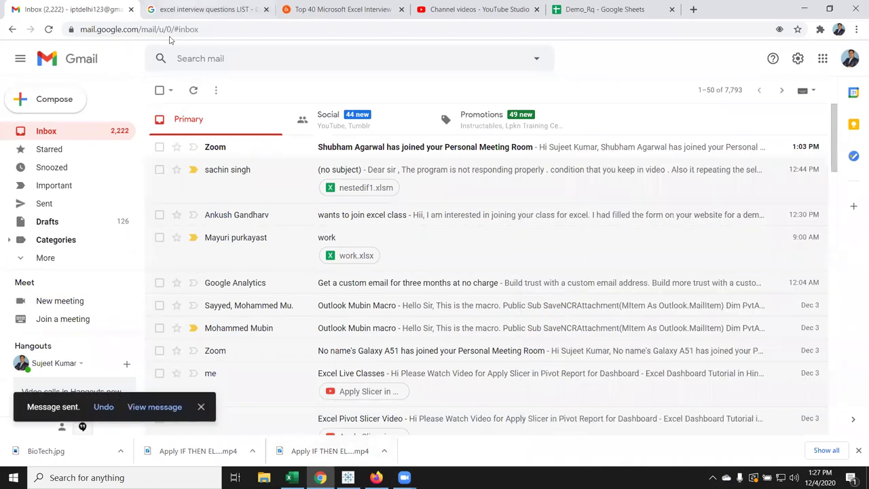